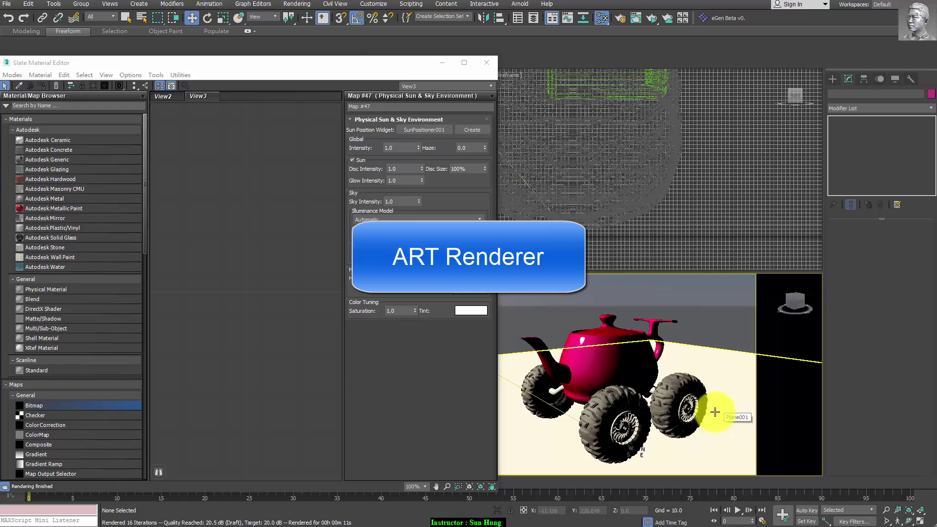
Step: Place a new Physical Material node, Material #43, in View2, collapsed and moved to the upper area
left_click(294, 241)
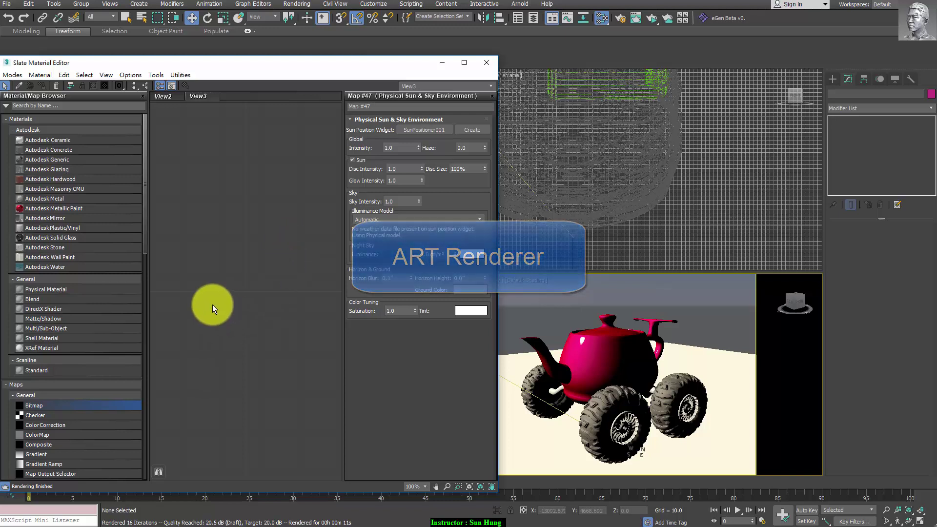
left_click_drag(93, 285, 146, 278)
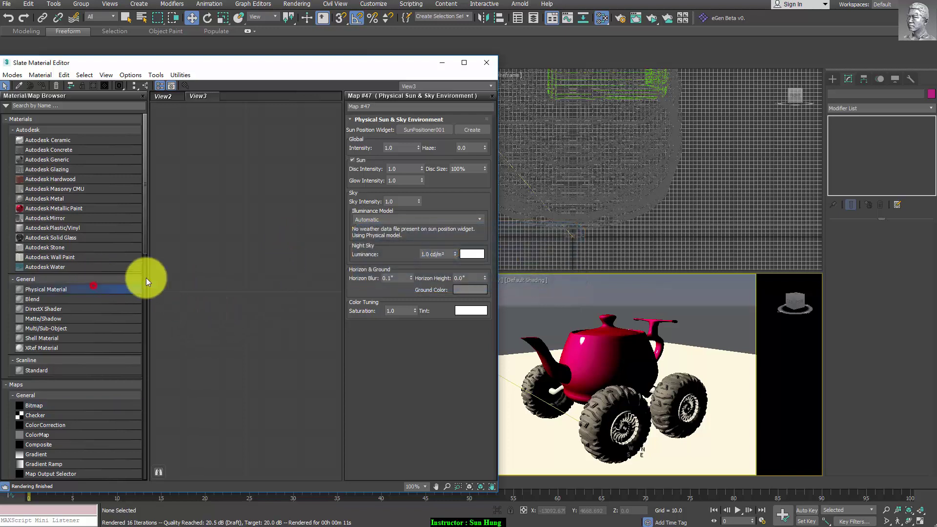
left_click_drag(267, 197, 222, 163)
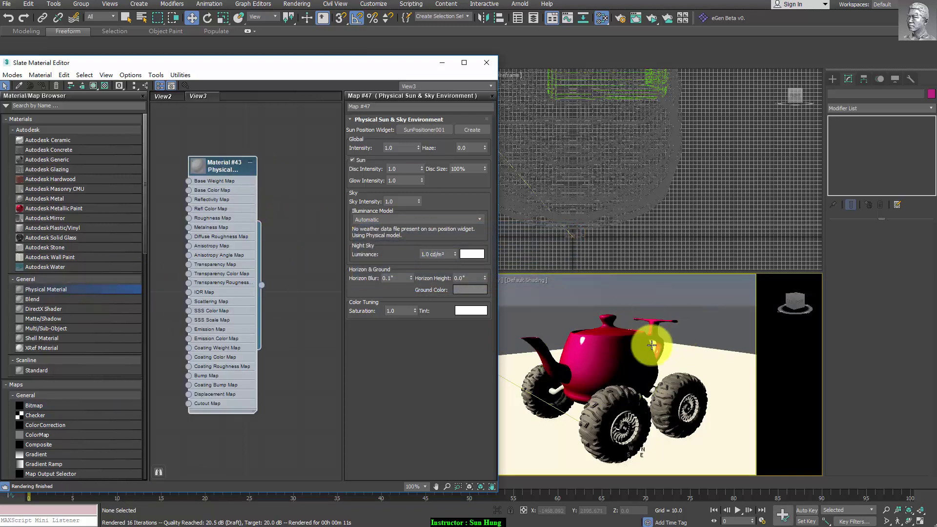
left_click(250, 162)
mouse_move(236, 161)
left_mouse_down()
mouse_move(268, 127)
mouse_move(279, 174)
mouse_move(254, 226)
mouse_move(253, 298)
left_mouse_up()
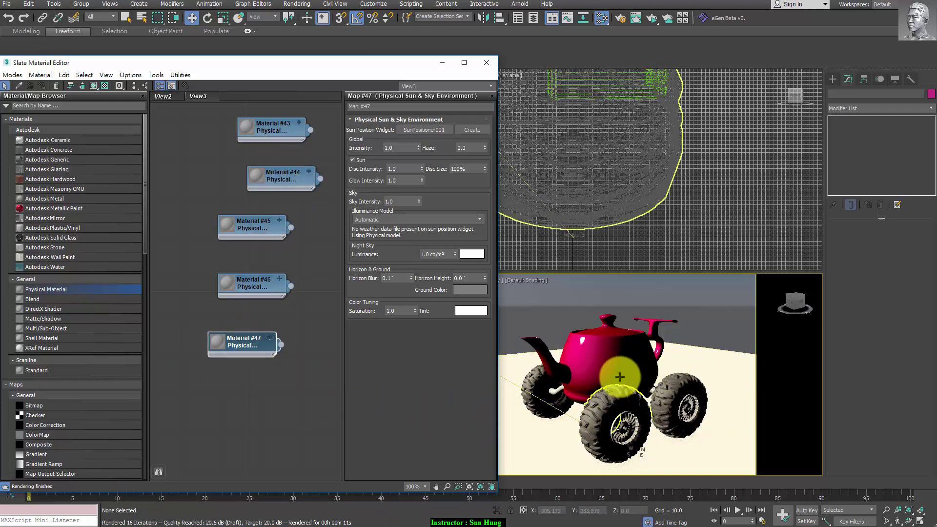
Step: Select all four wheels of the vehicle with Edged Faces (F4) turned on
left_click(616, 415)
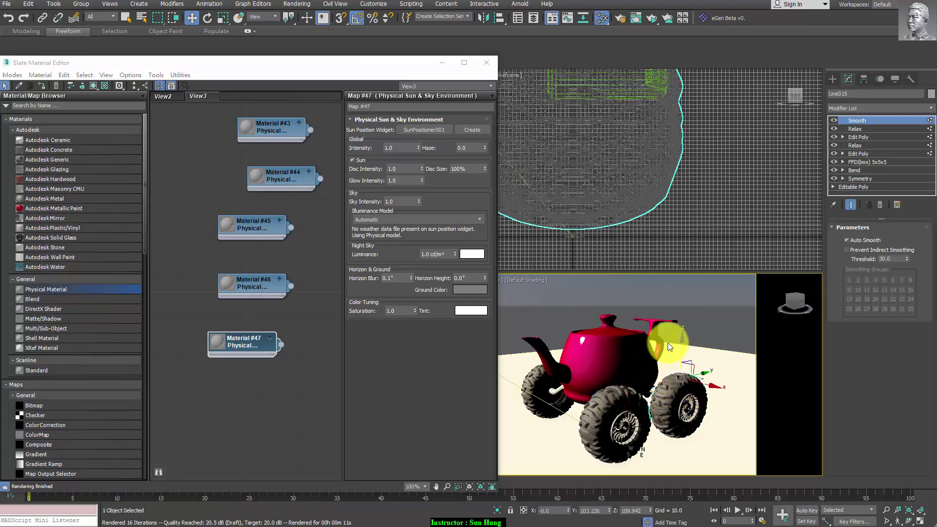
key("F4")
left_click(620, 393, "ctrl")
middle_click_drag(620, 393, 560, 391, "alt")
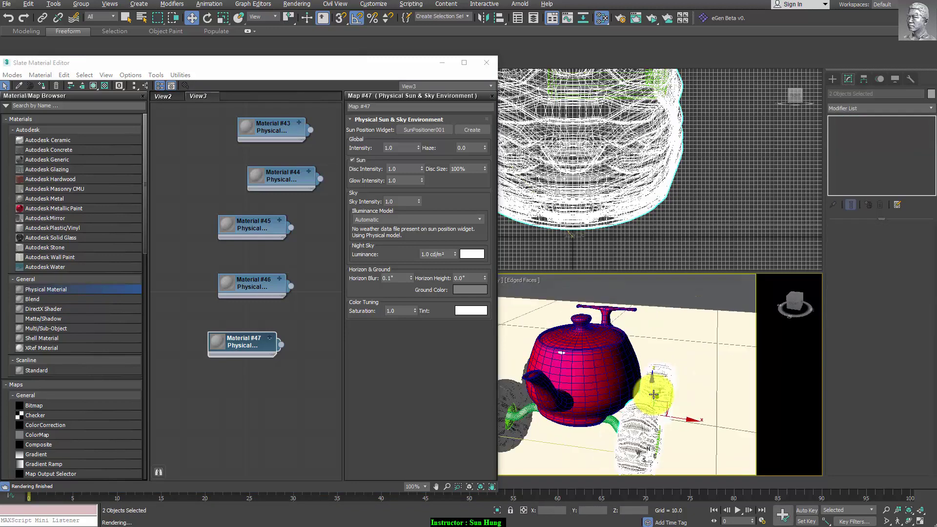
left_click(560, 391, "ctrl")
left_click(585, 425, "ctrl")
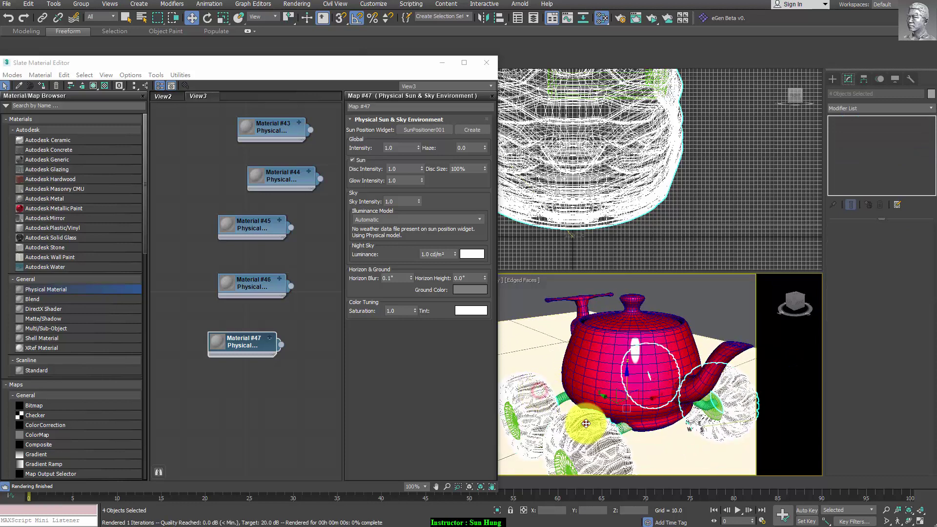
Step: Assign Material #44 to the selected wheels
left_click(289, 138)
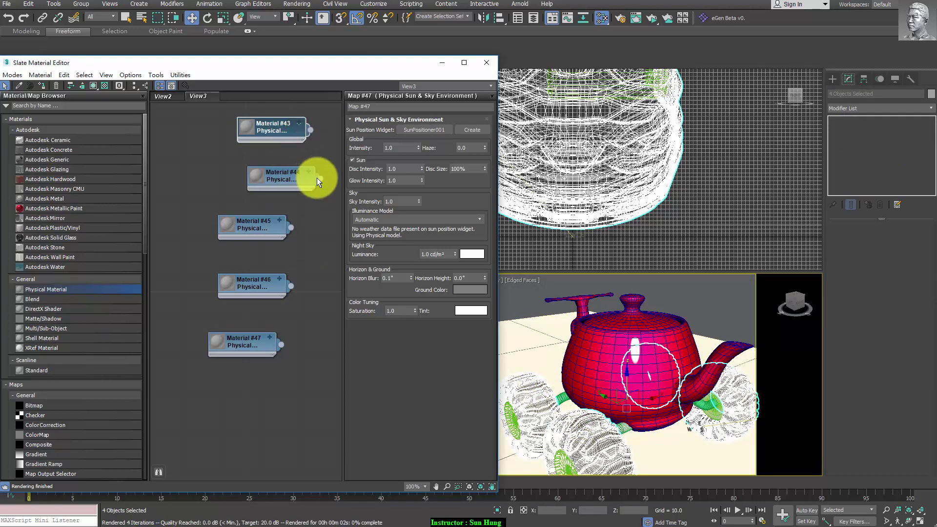
mouse_move(320, 179)
left_mouse_down()
mouse_move(504, 372)
mouse_move(569, 380)
left_mouse_up()
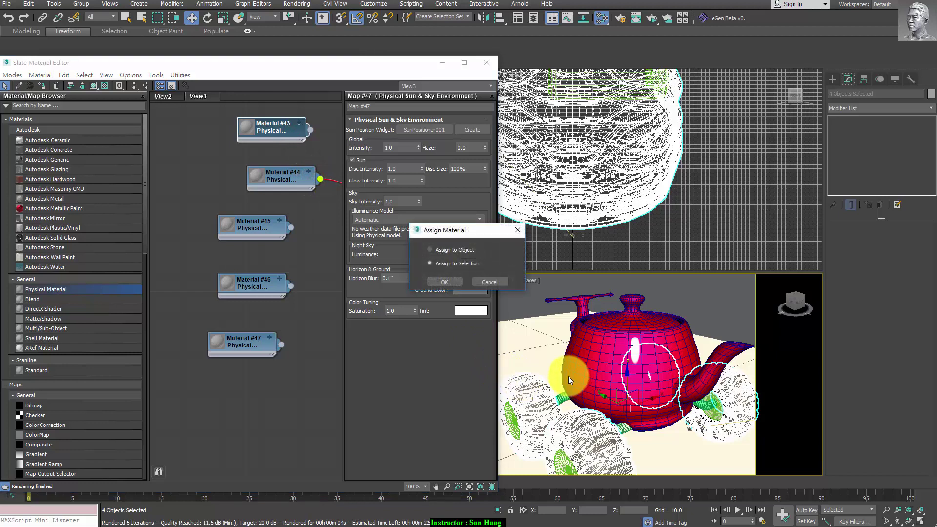
left_click(443, 282)
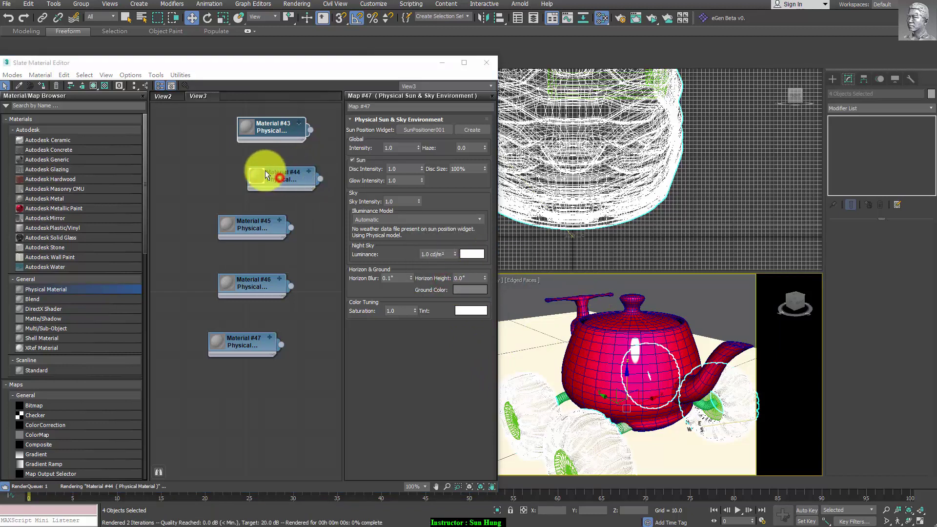
Step: Apply Material #43 to the teapot body so it renders white
double_click(273, 127)
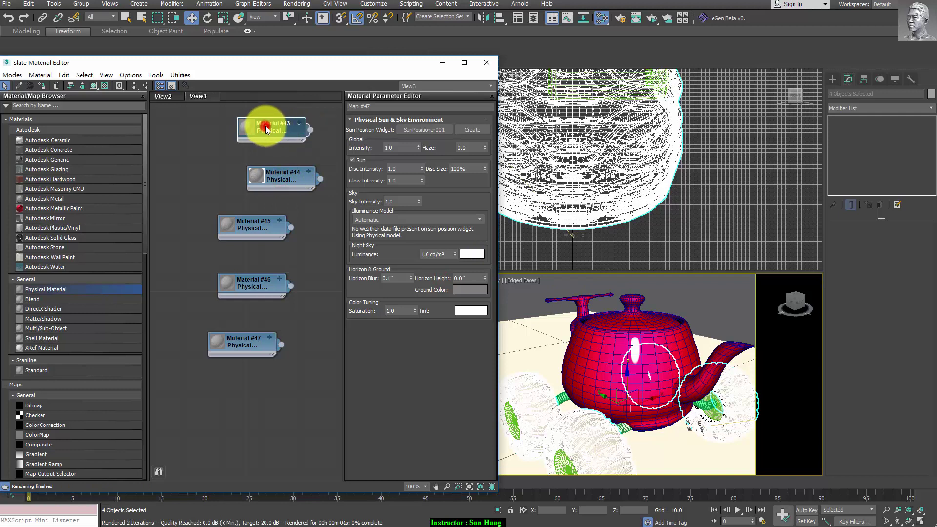
left_click_drag(309, 130, 592, 330)
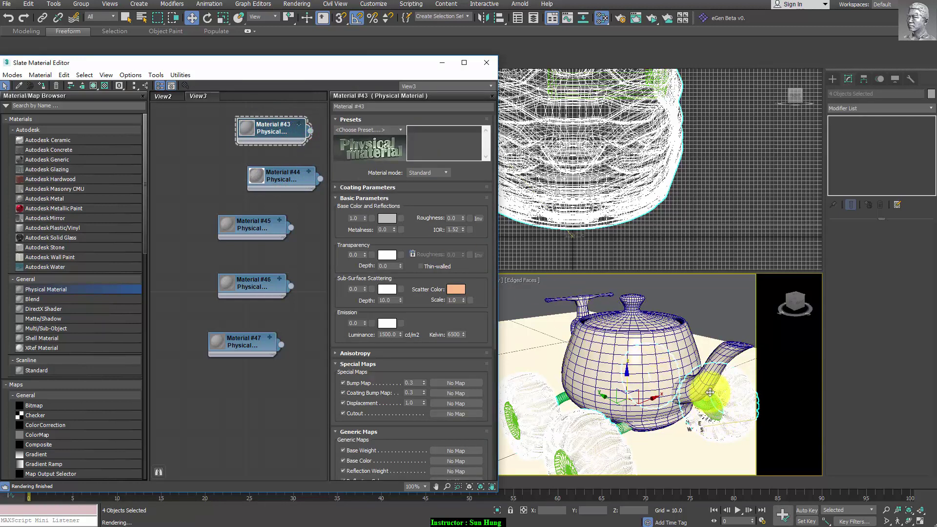
left_click_drag(667, 377, 716, 405)
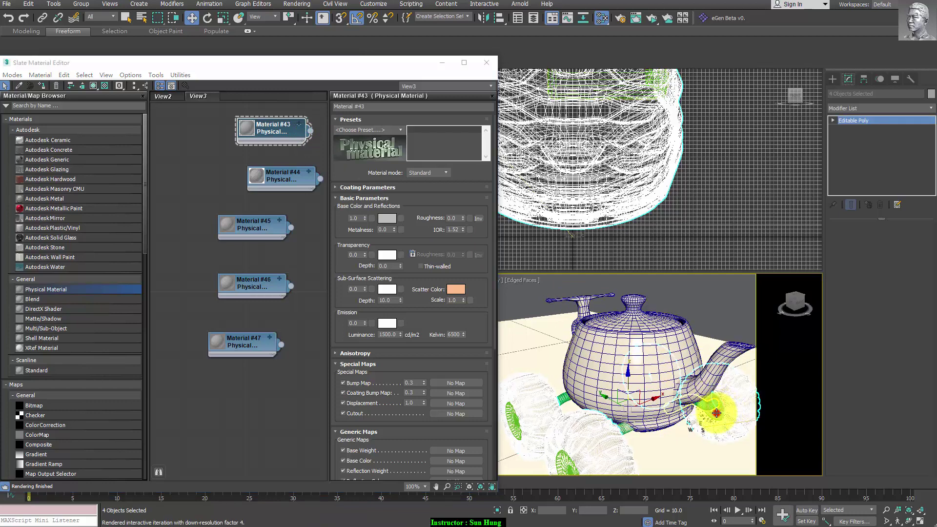
Step: Select four wheel parts and apply Material #45 to them
left_click(715, 413)
left_click(510, 416, "ctrl")
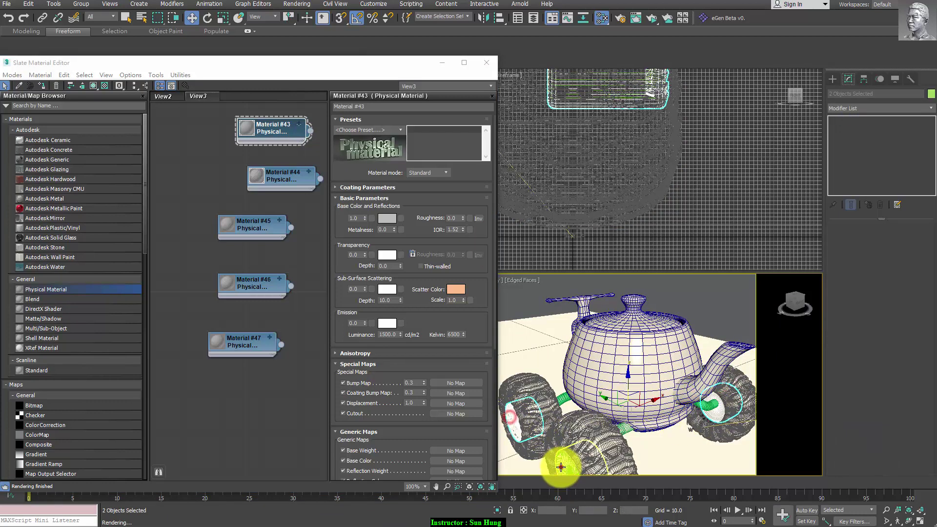
left_click(561, 467, "ctrl")
middle_click_drag(655, 387, 692, 414, "alt")
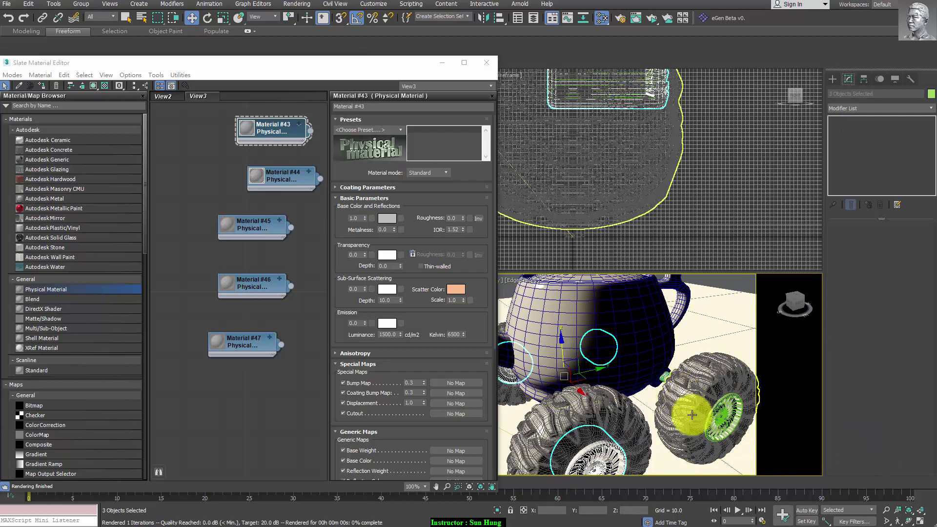
left_click(691, 415, "ctrl")
left_click_drag(268, 229, 248, 222)
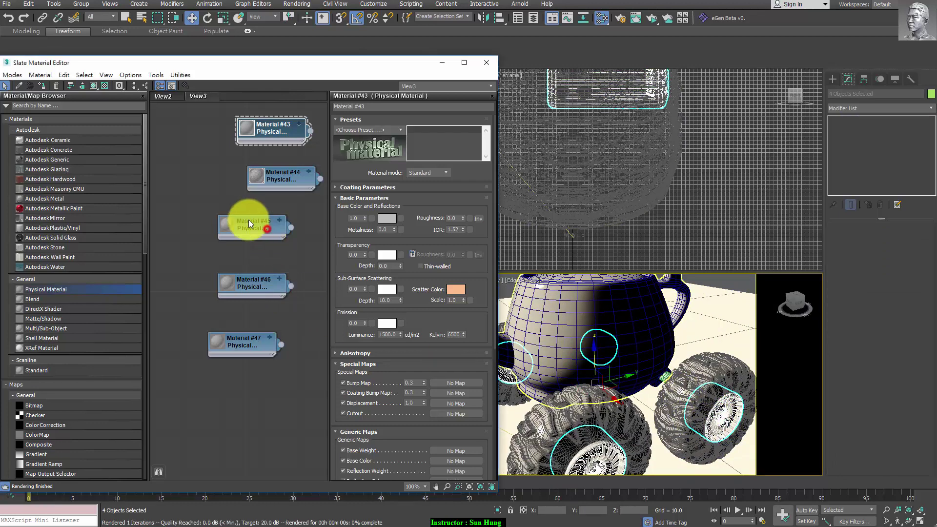
double_click(256, 225)
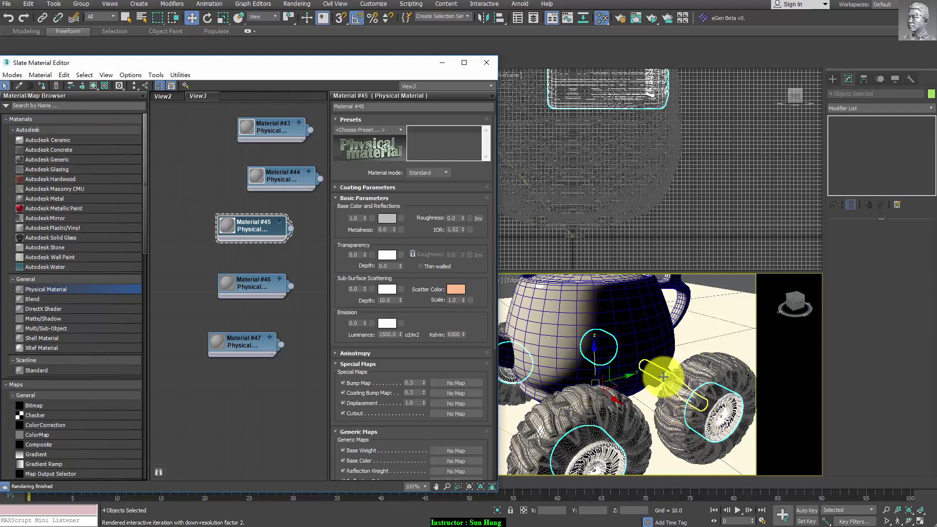
Step: Select both axles and apply Material #46 to them
left_click(663, 376)
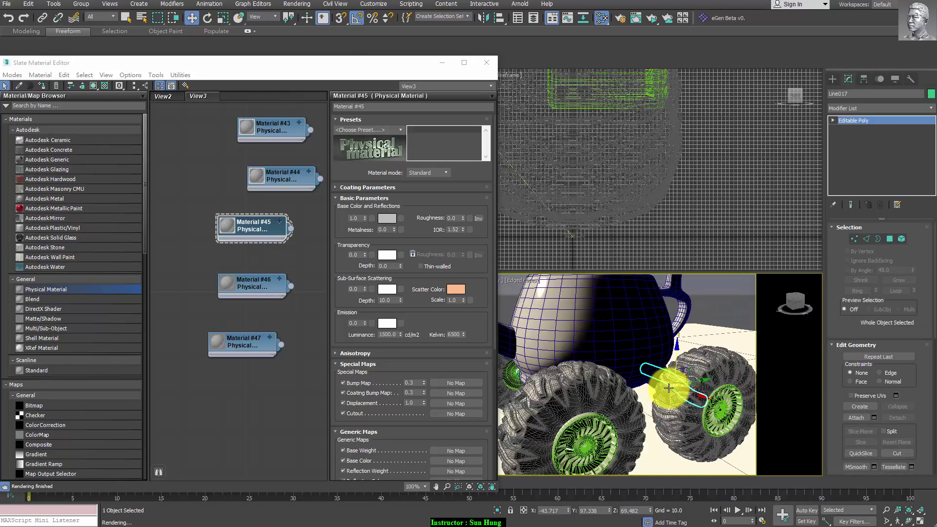
middle_click_drag(669, 388, 577, 404, "alt")
left_click(504, 379, "ctrl")
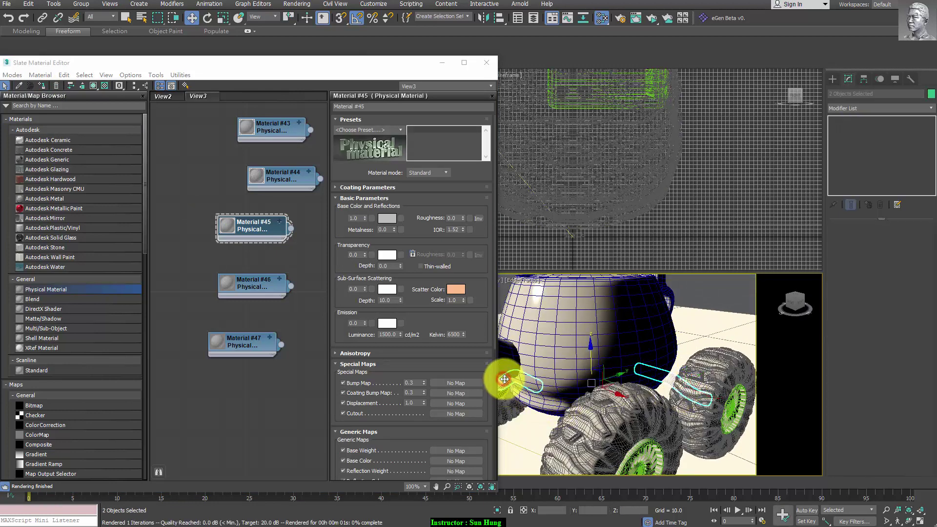
double_click(256, 288)
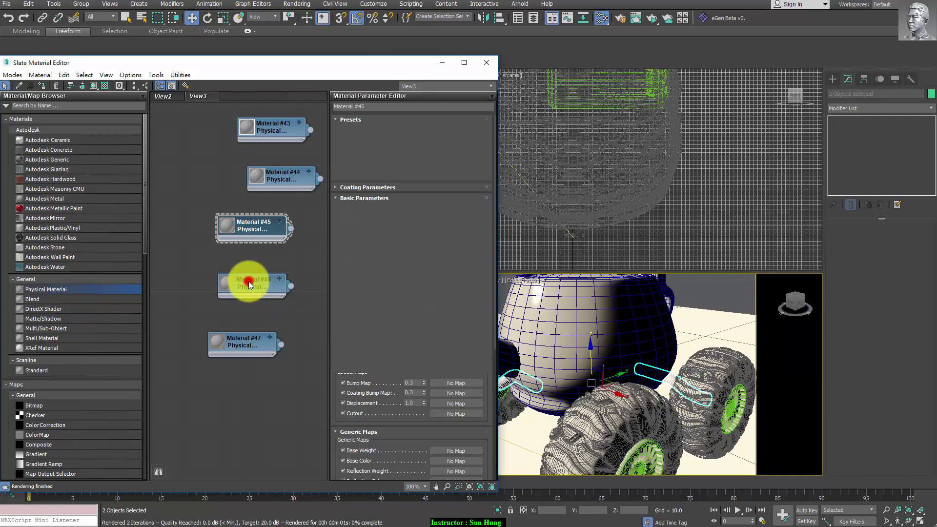
Step: Zoom and orbit to frame the whole teapot vehicle, then show Material #43's parameters
left_click(48, 86)
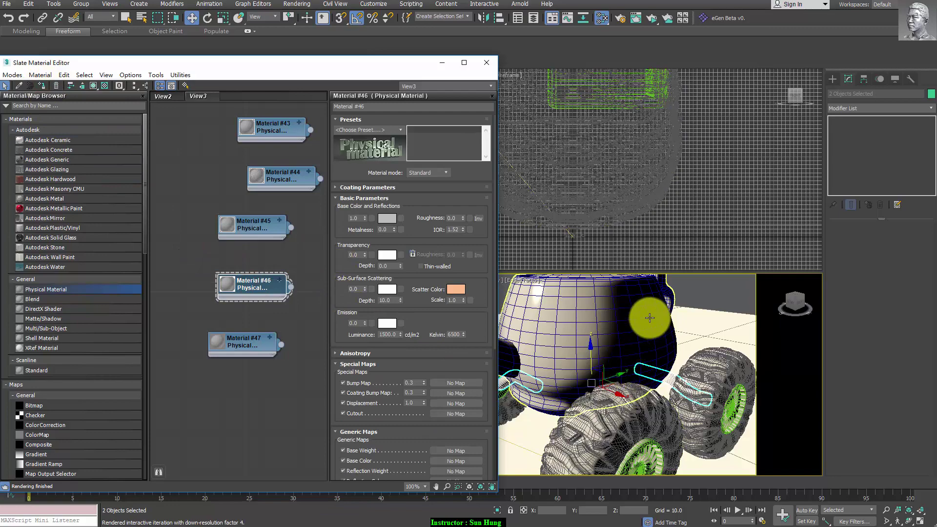
scroll(649, 167, "down", 5)
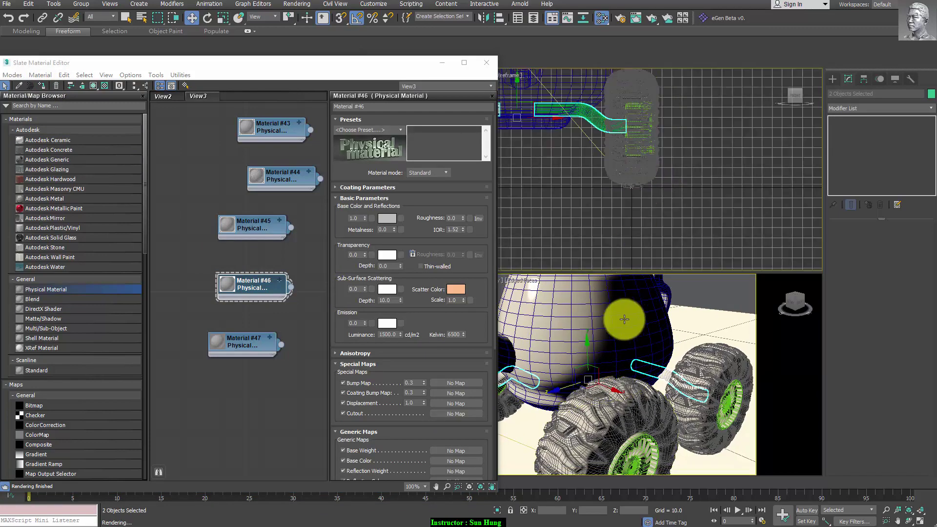
scroll(604, 317, "down", 3)
scroll(643, 397, "down", 3)
scroll(644, 371, "up", 2)
middle_click_drag(644, 371, 677, 360, "alt")
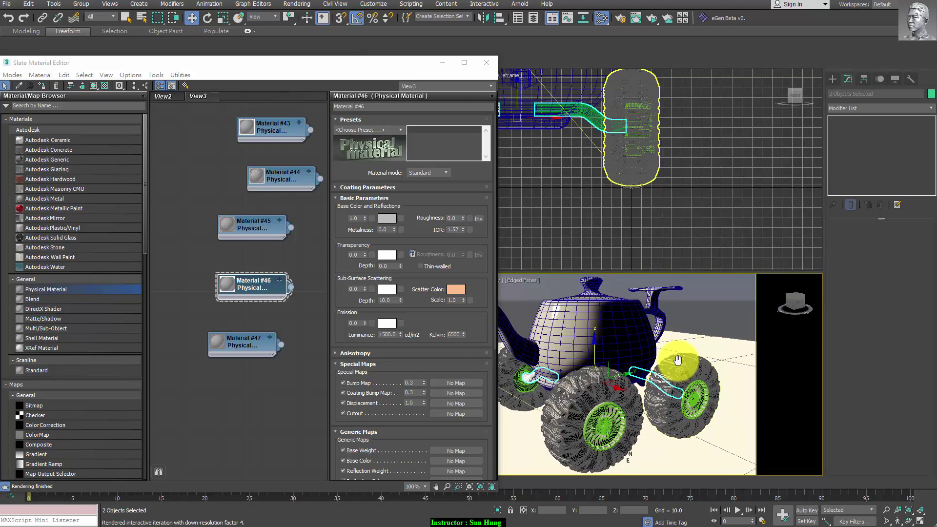
left_click(279, 132)
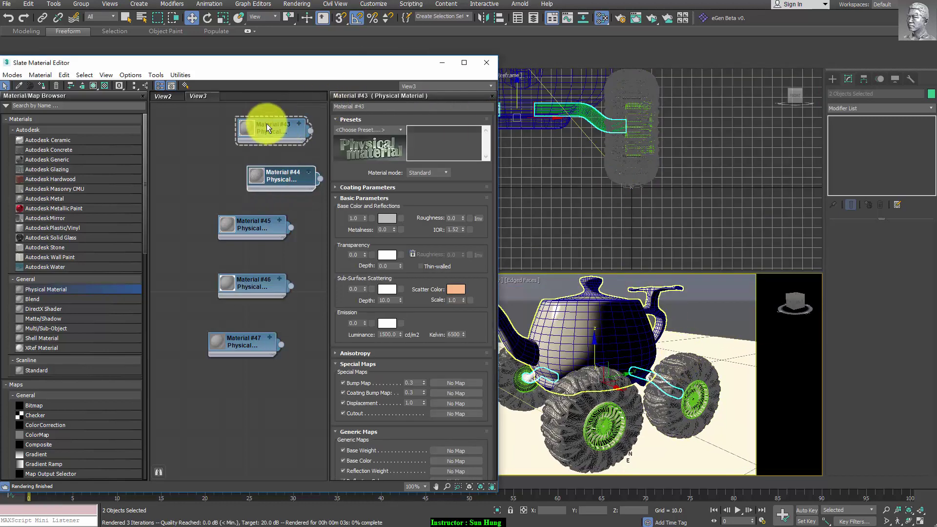
left_click(436, 178)
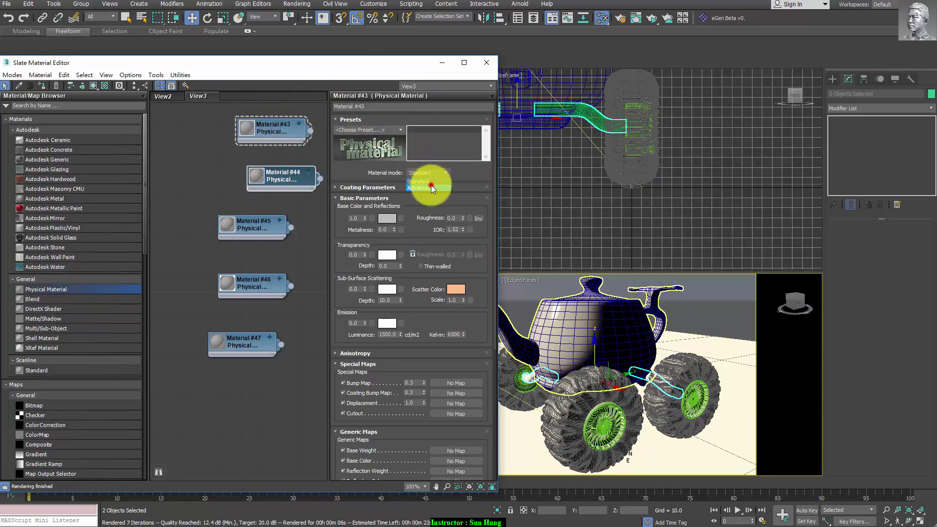
left_click(431, 188)
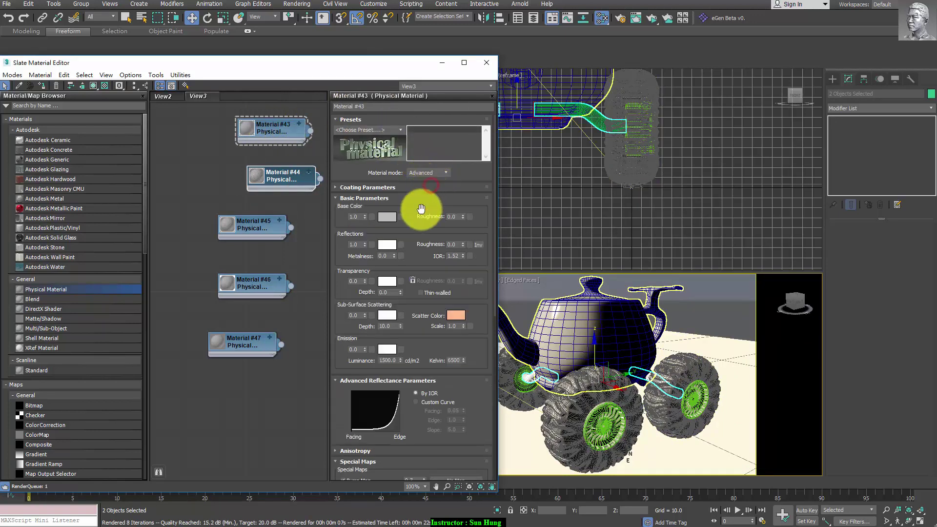
left_click(423, 178)
left_click(423, 181)
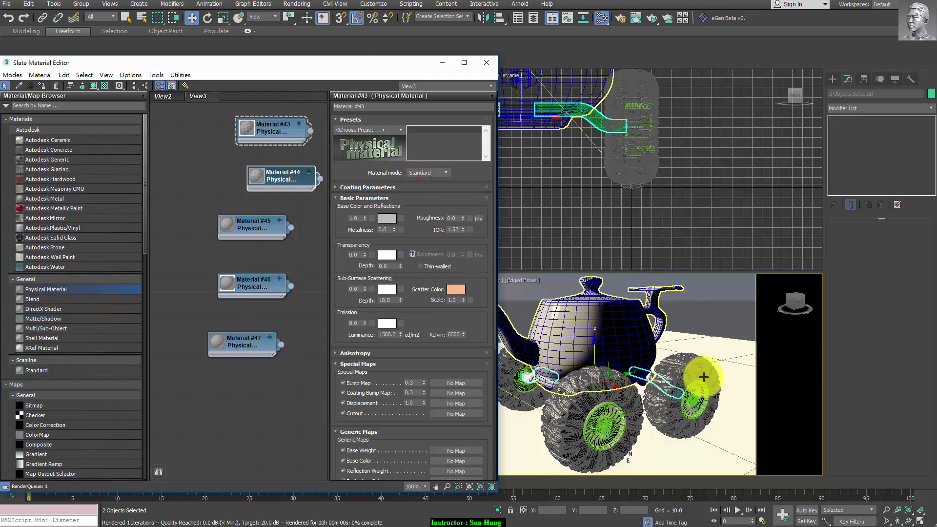
left_click(399, 128)
left_click(399, 132)
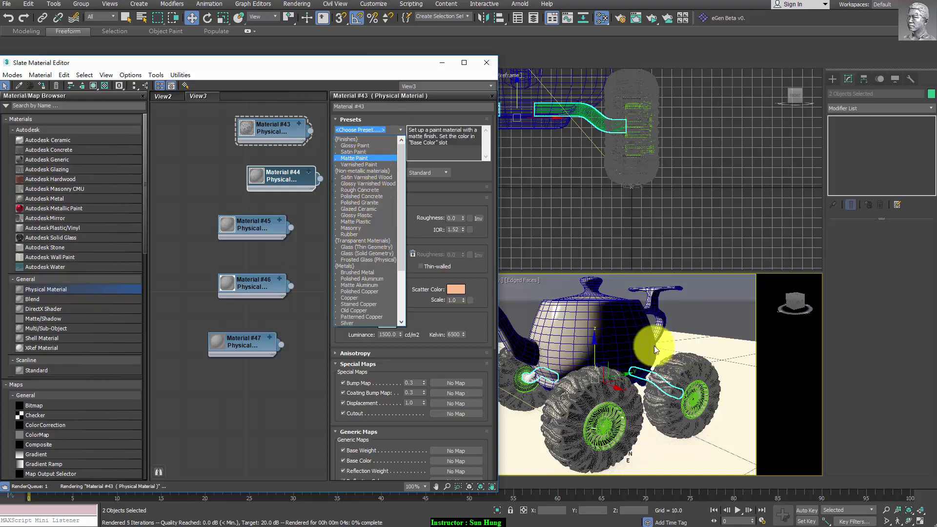
key("Escape")
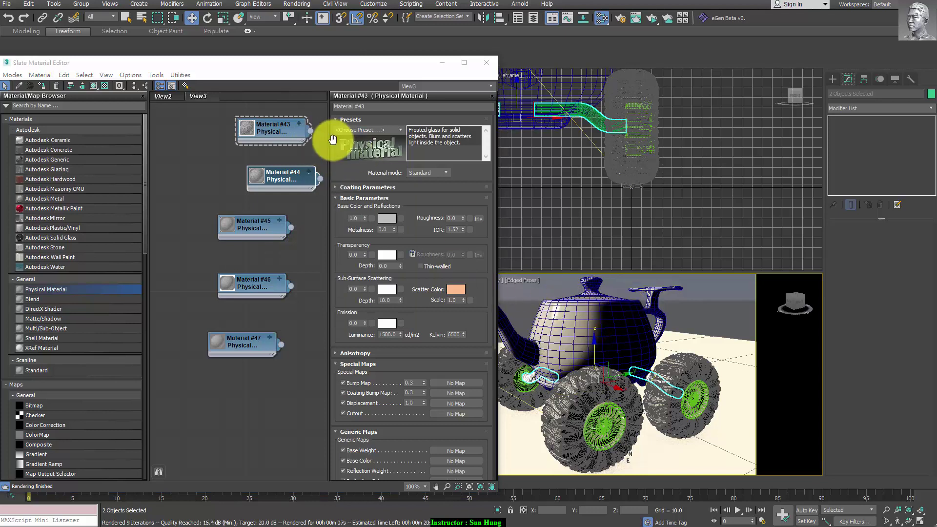
Step: Start an ActiveShade preview and move its window to the upper right
left_click(653, 23)
left_click(232, 68)
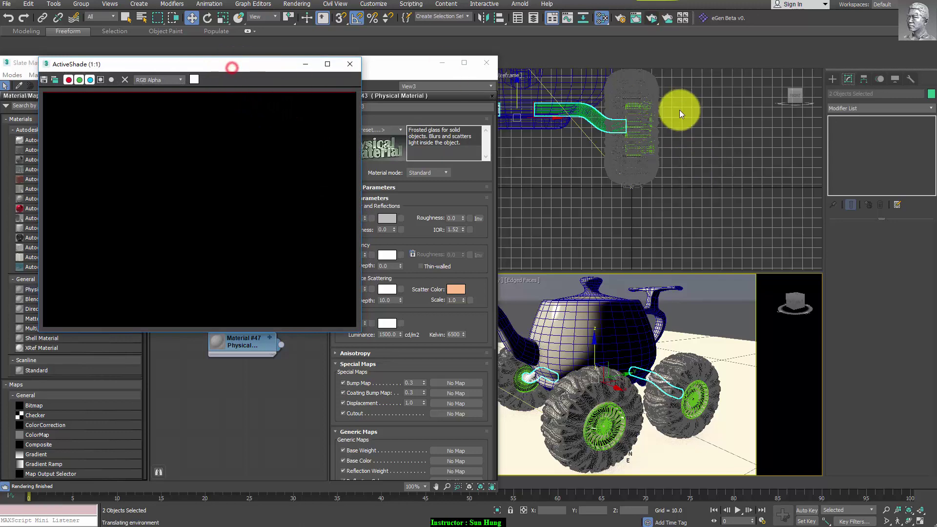
left_click_drag(232, 68, 788, 35)
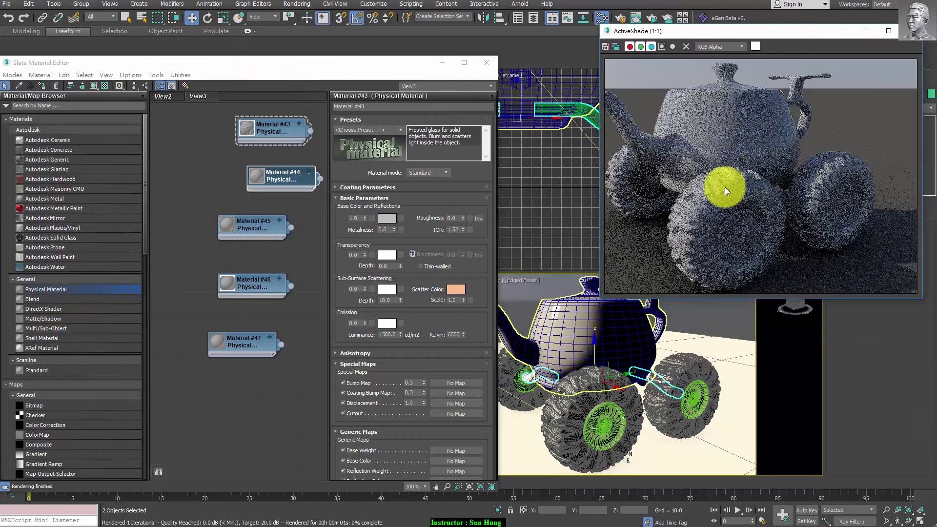
middle_click_drag(607, 376, 636, 380)
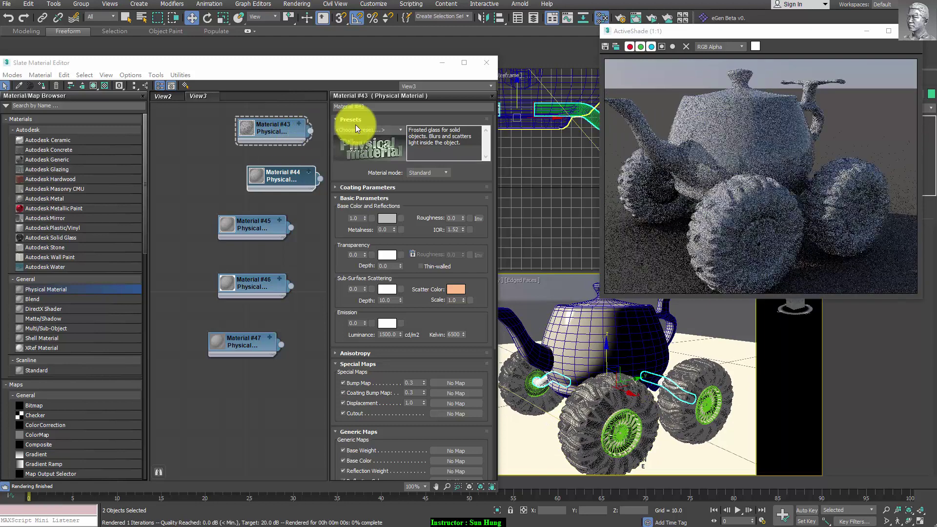
Step: Give Material #43 the Red Sports Car Paint preset after trying Glazed Ceramic
left_click(399, 130)
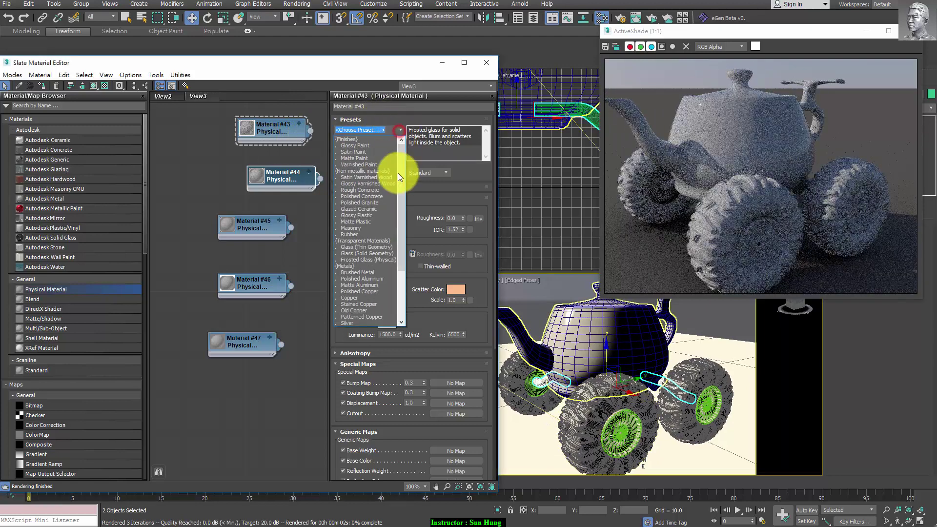
left_click(404, 259)
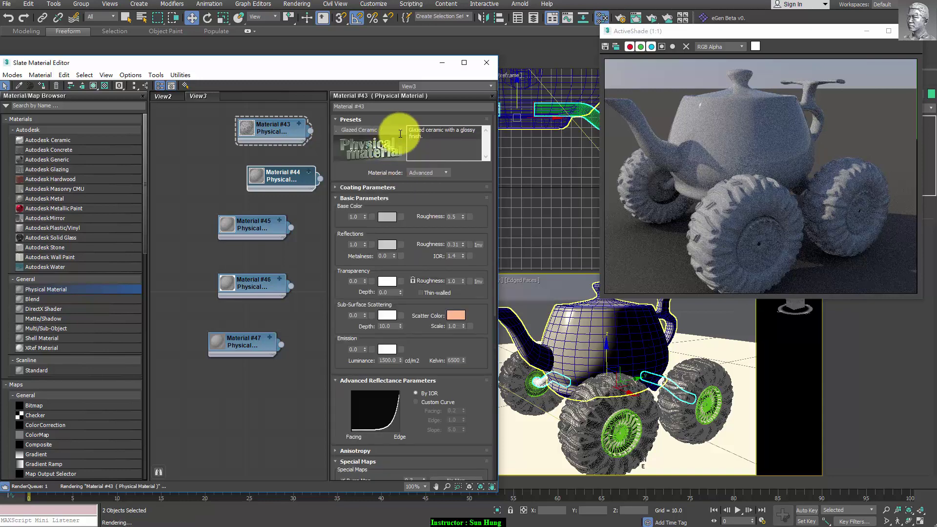
left_click(400, 129)
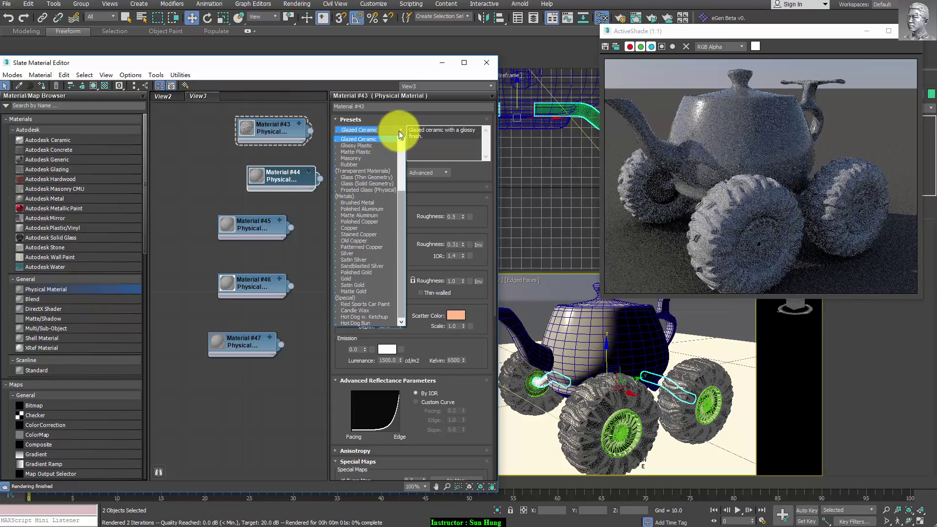
left_click(357, 304)
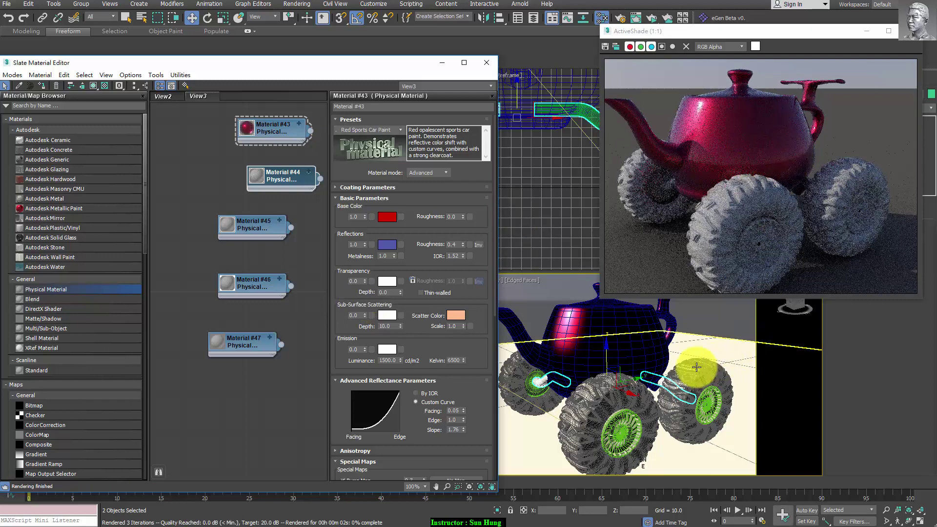
mouse_move(671, 386)
middle_mouse_down()
mouse_move(680, 371)
mouse_move(666, 367)
middle_mouse_up()
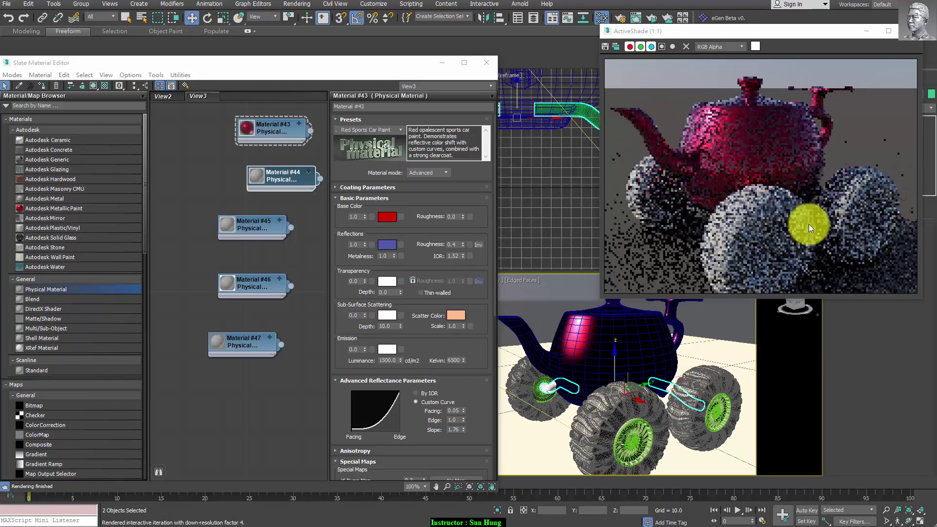
left_click(277, 173)
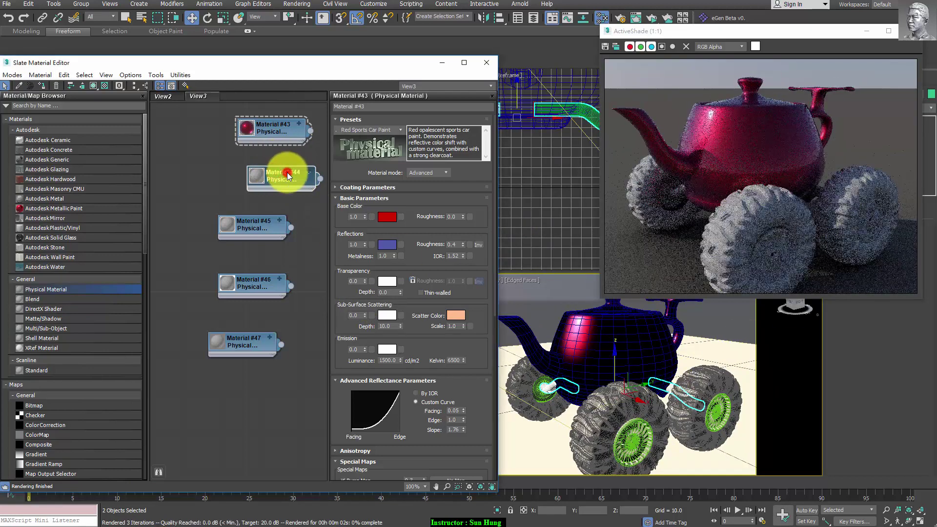
Step: Apply the Rubber preset to Material #44 and darken its base colour to dark grey
double_click(288, 175)
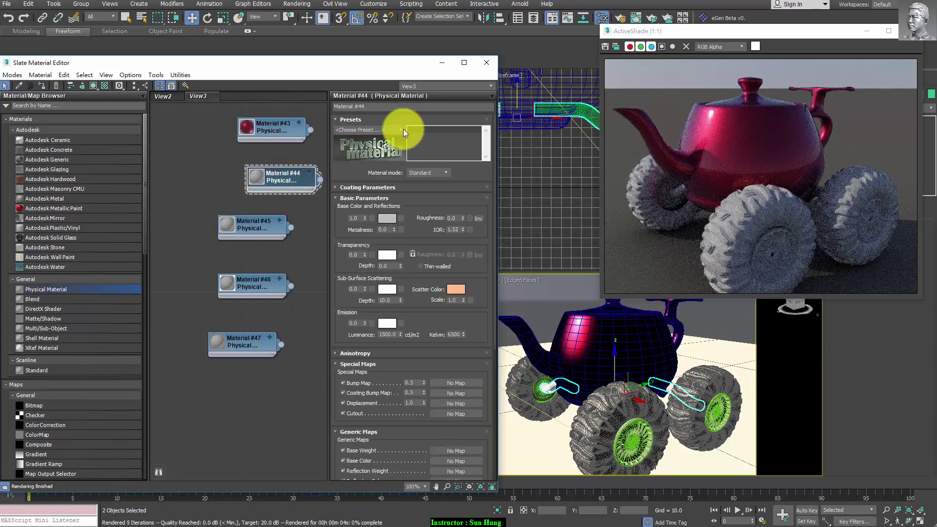
left_click(403, 130)
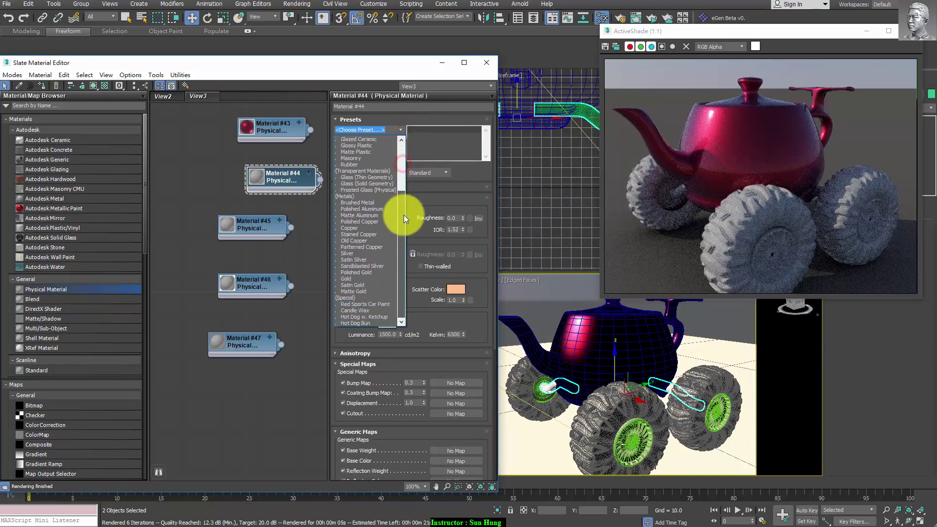
left_click(357, 167)
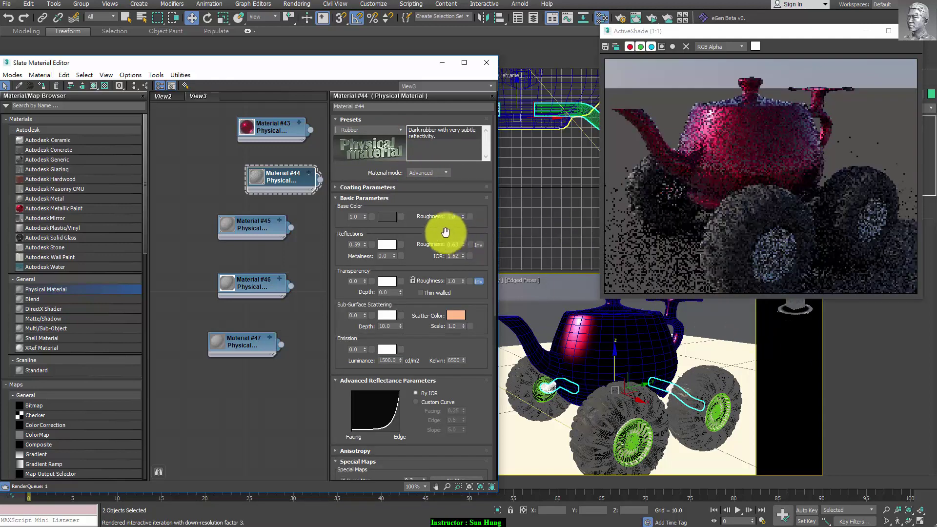
left_click(389, 216)
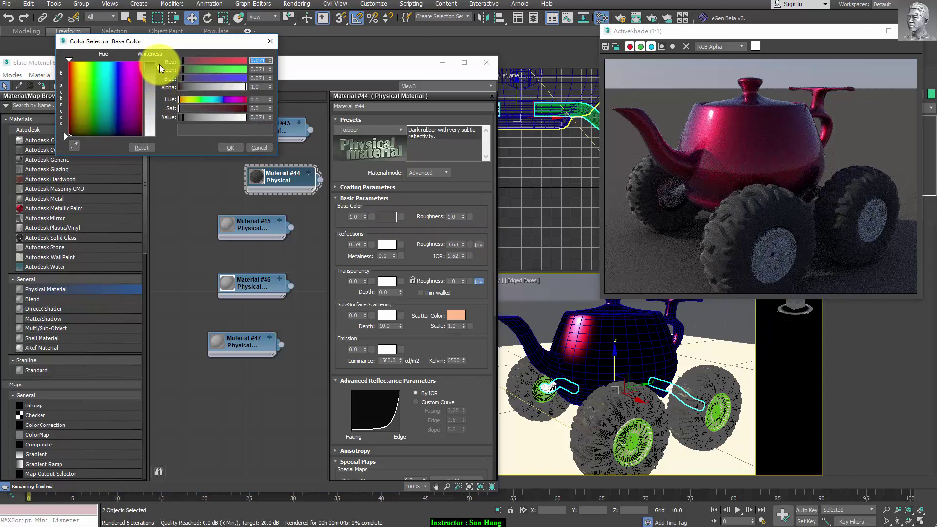
left_click(230, 147)
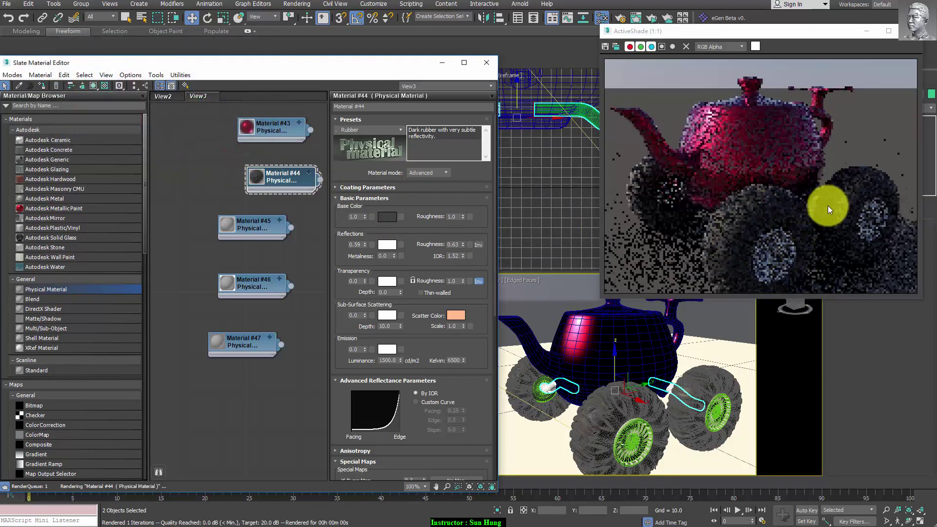
left_click(255, 224)
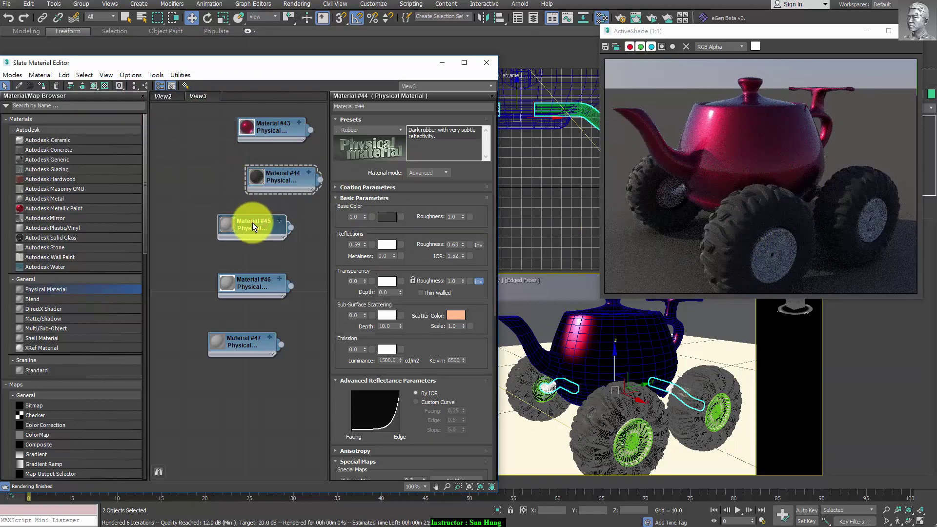
Step: Apply the Satin Gold preset to Material #45 and check the gold hubs in ActiveShade
double_click(253, 222)
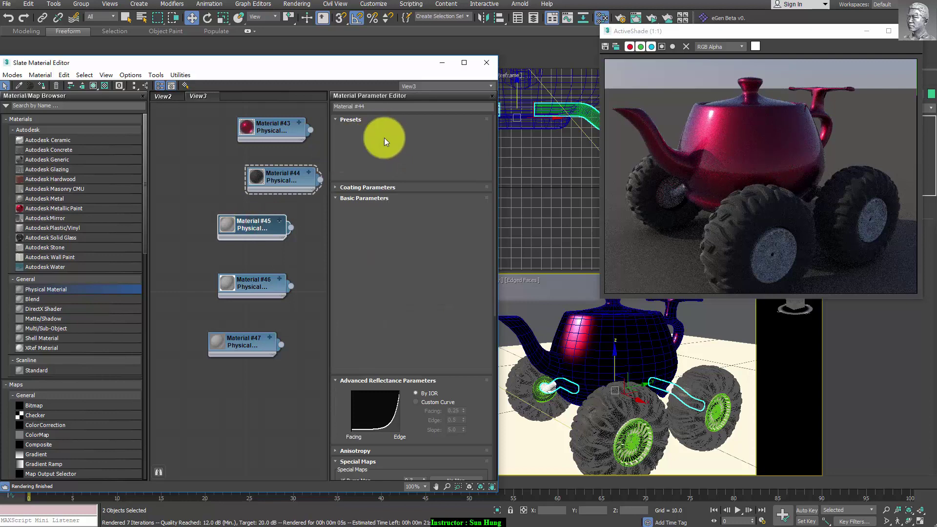
left_click(401, 131)
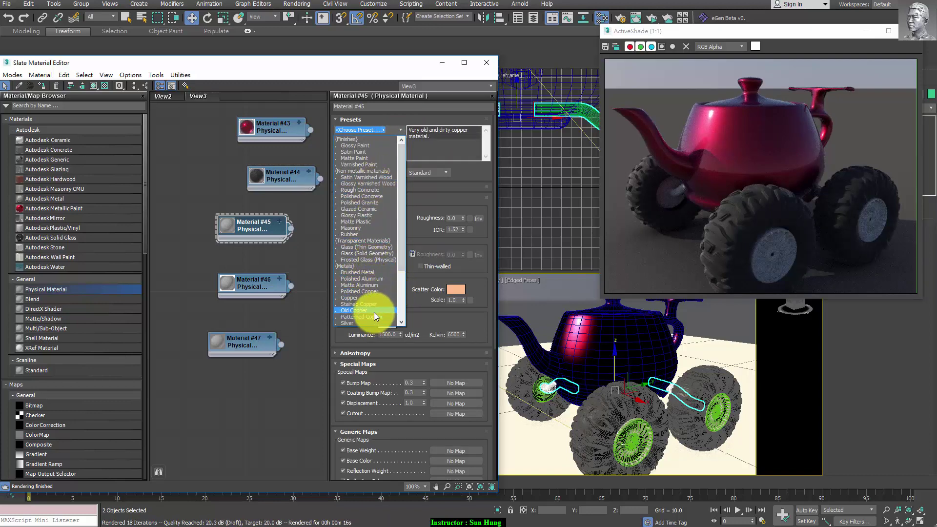
left_click(401, 307)
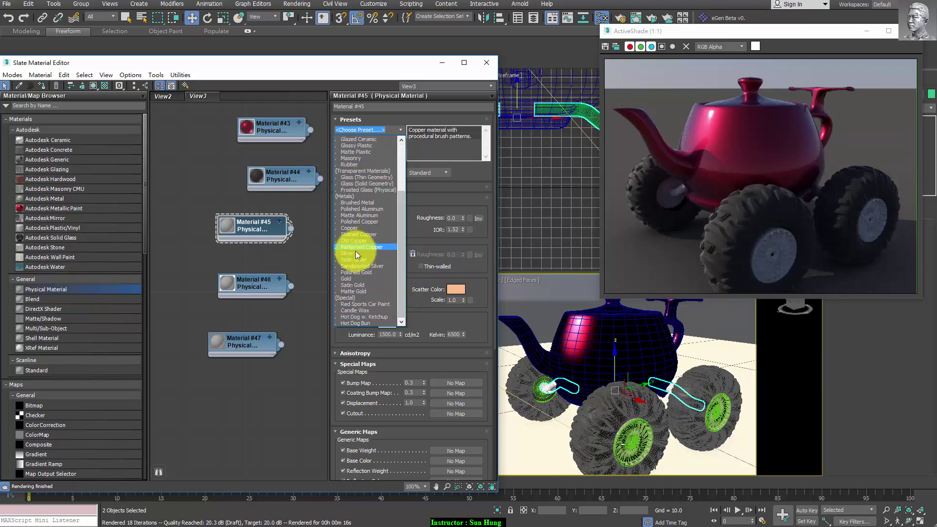
left_click(352, 285)
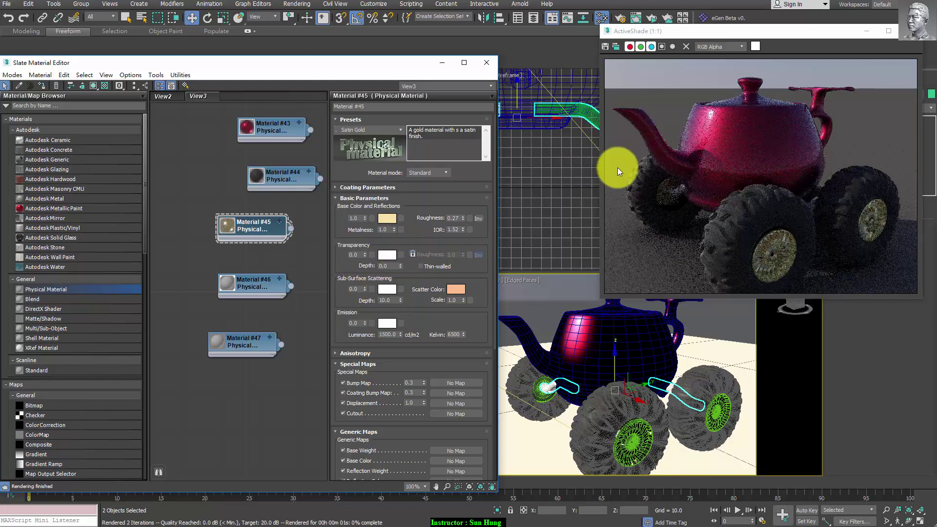
left_click(679, 198)
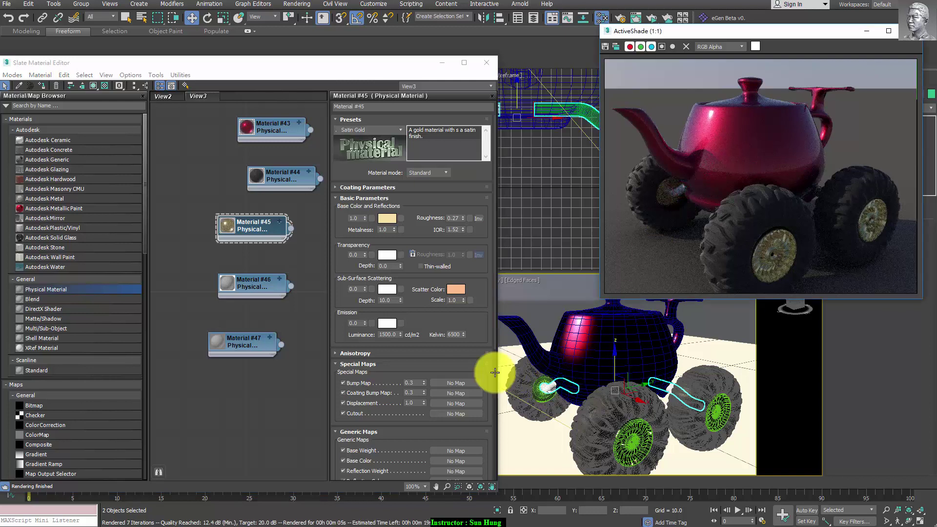
left_click(258, 293)
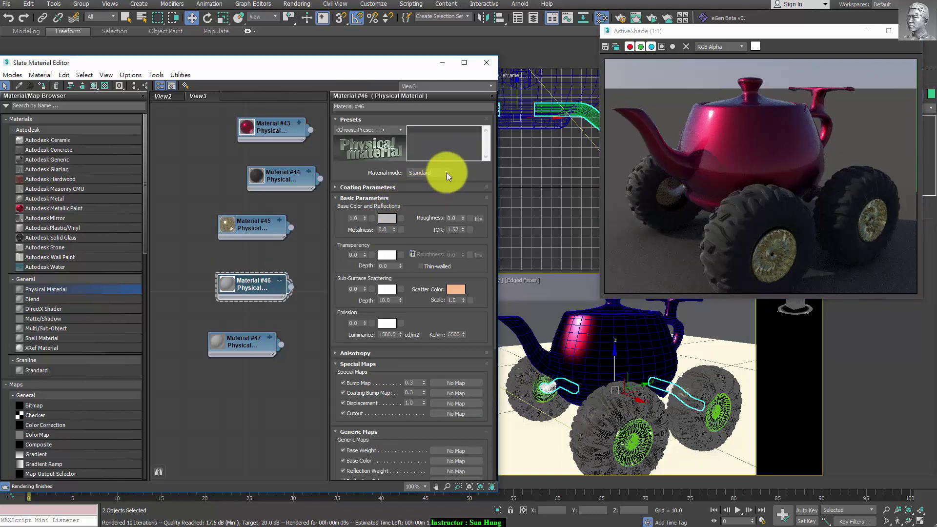
Step: Apply the Silver preset to Material #46 (metalness 1.0, roughness 0.07)
left_click(400, 130)
left_click_drag(403, 153, 400, 242)
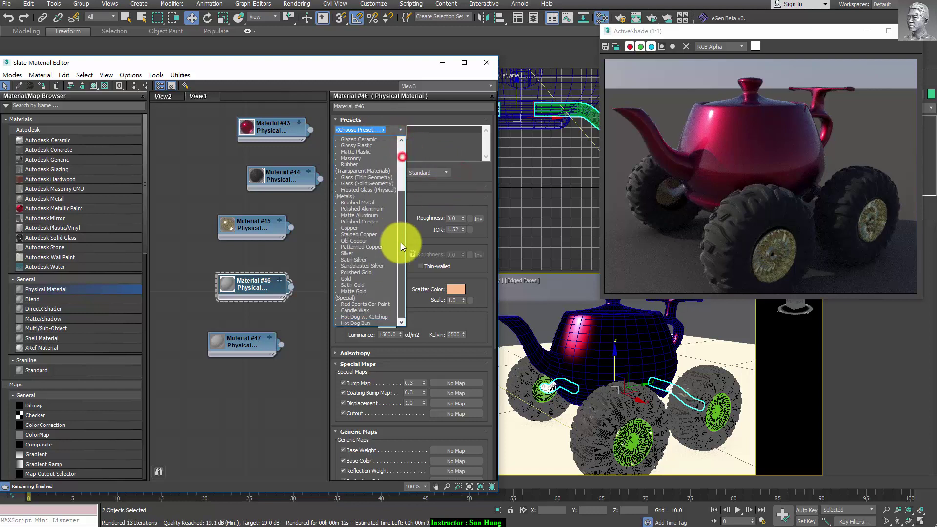
left_click(366, 253)
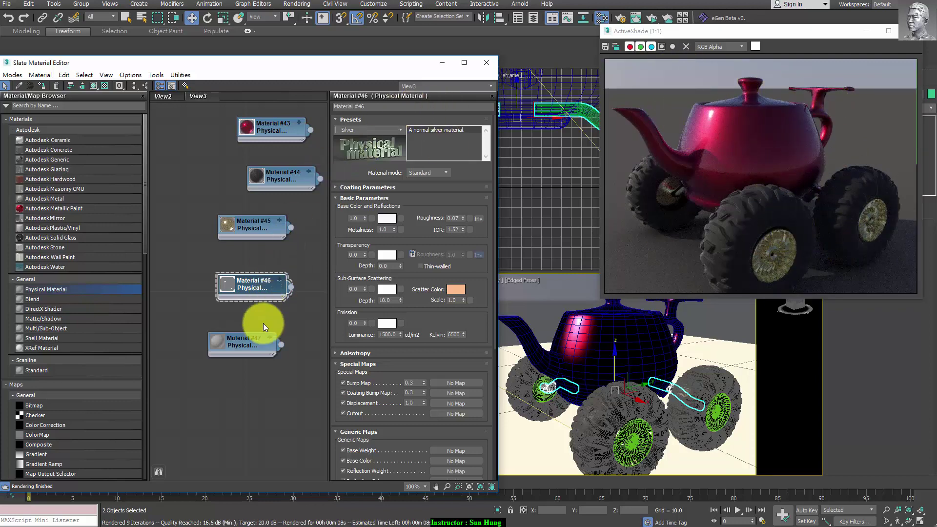
Step: Delete the unused Material #47 node and add a Bitmap map node to the canvas
left_click(269, 338)
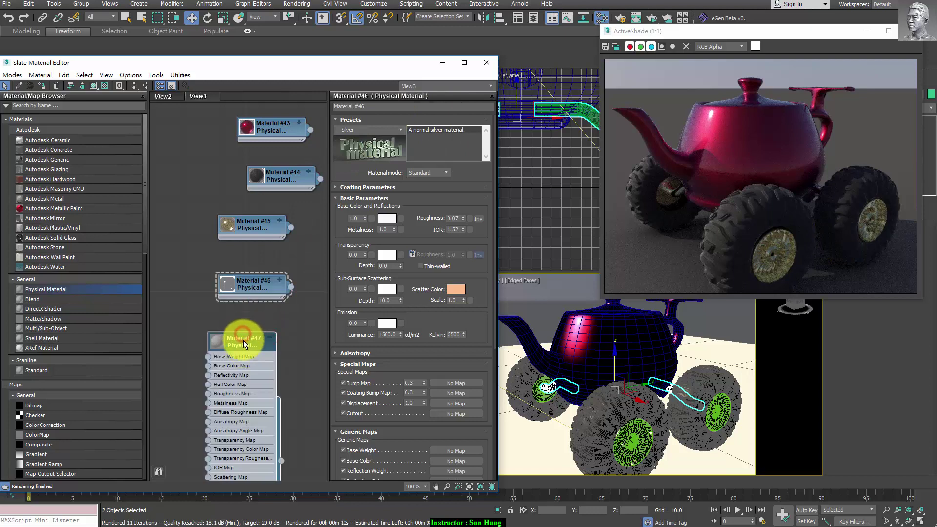
key("Delete")
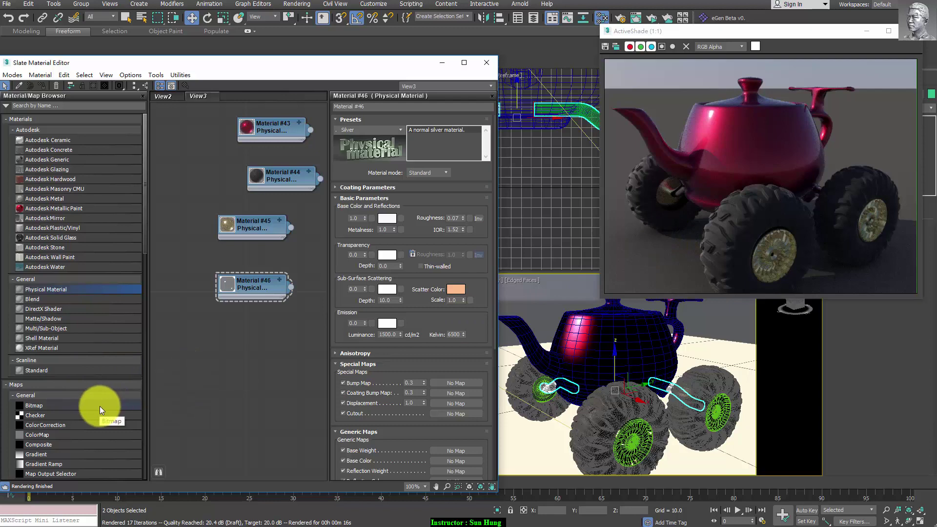
left_click_drag(122, 404, 269, 370)
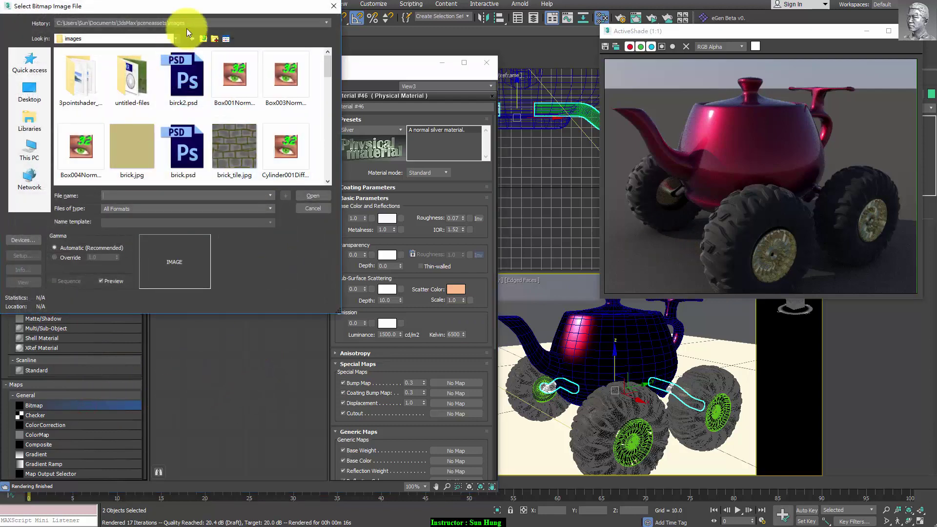
Step: Browse to the free maps folder and preview beach.hdr and other images
left_click(191, 19)
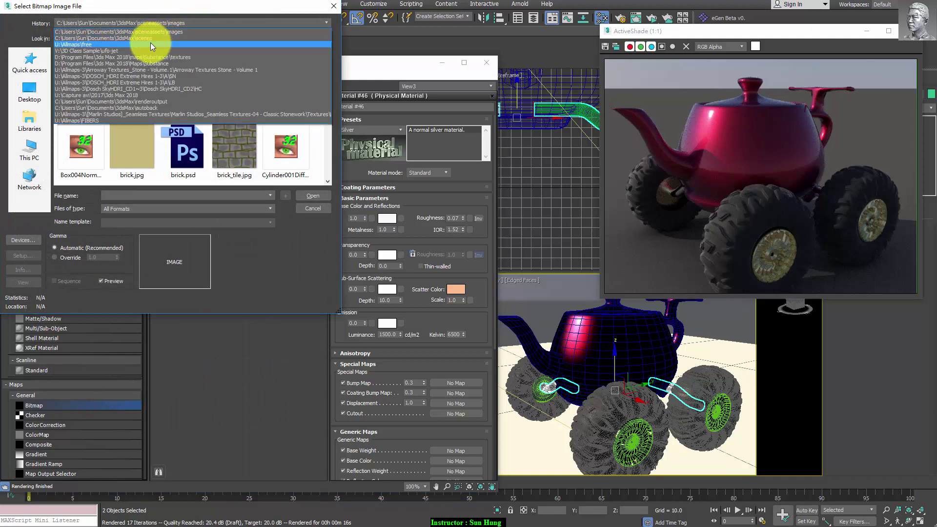
left_click(149, 43)
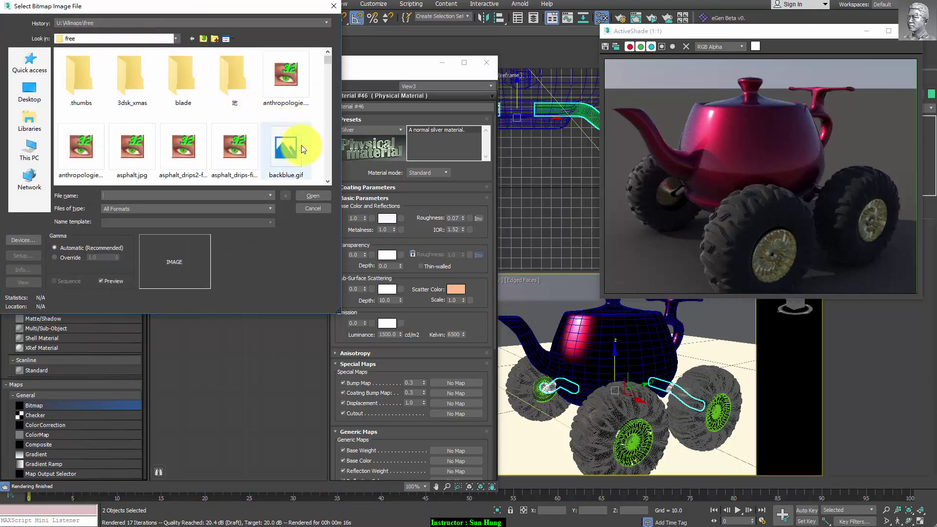
scroll(301, 145, "down", 1)
left_click(294, 102)
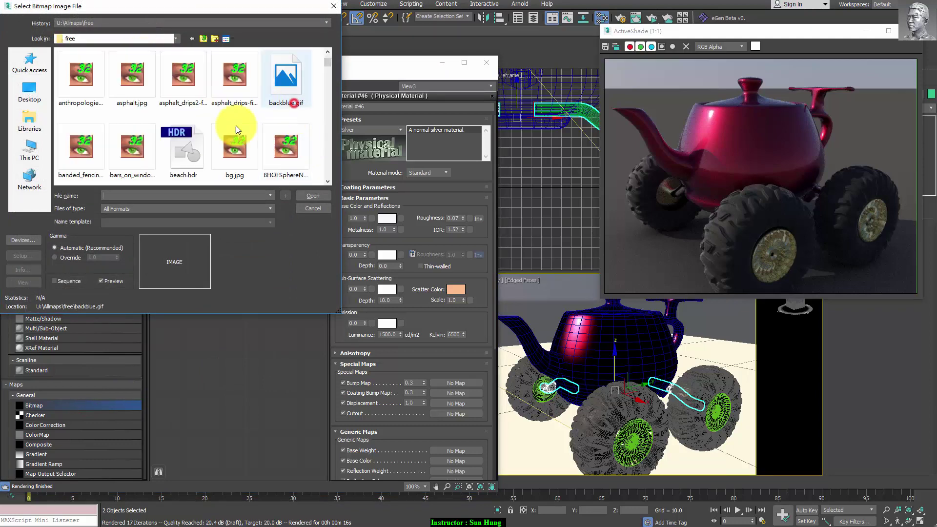
left_click(186, 165)
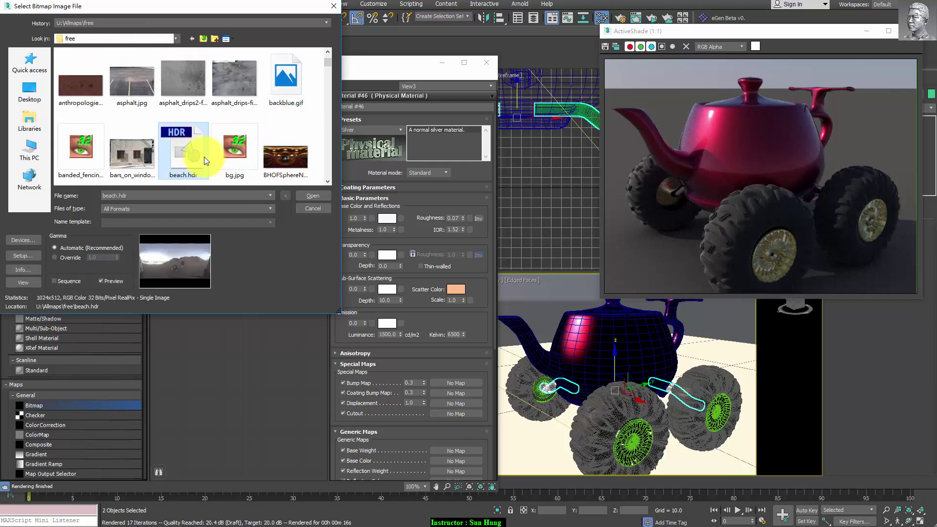
left_click(291, 161)
scroll(302, 158, "down", 1)
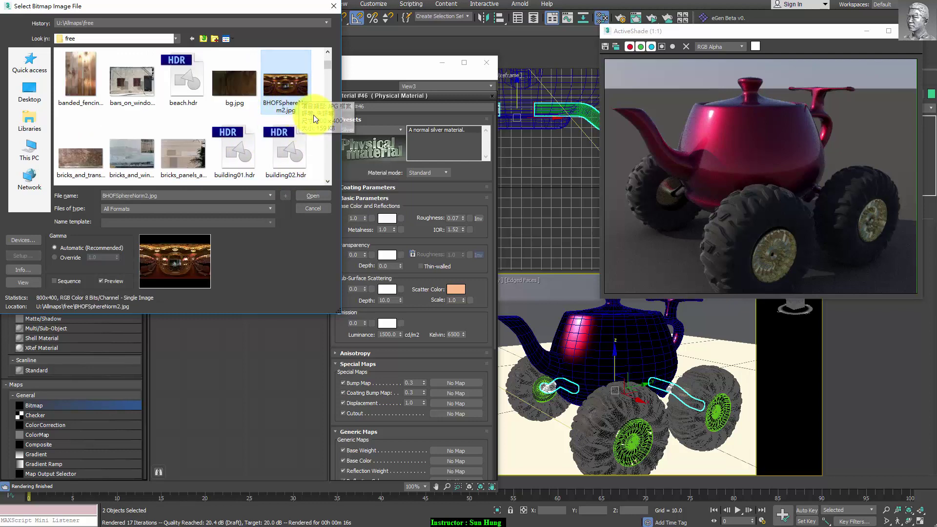
mouse_move(285, 84)
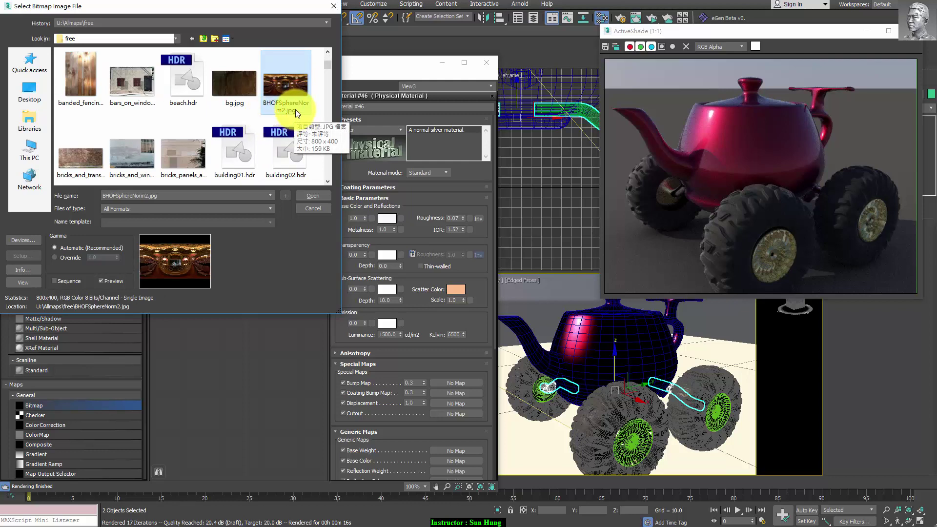
left_click(179, 93)
Step: Preview building01.hdr, building02.hdr, carwash.hdr and campus.hdr, settling on campus.hdr
scroll(233, 117, "down", 1)
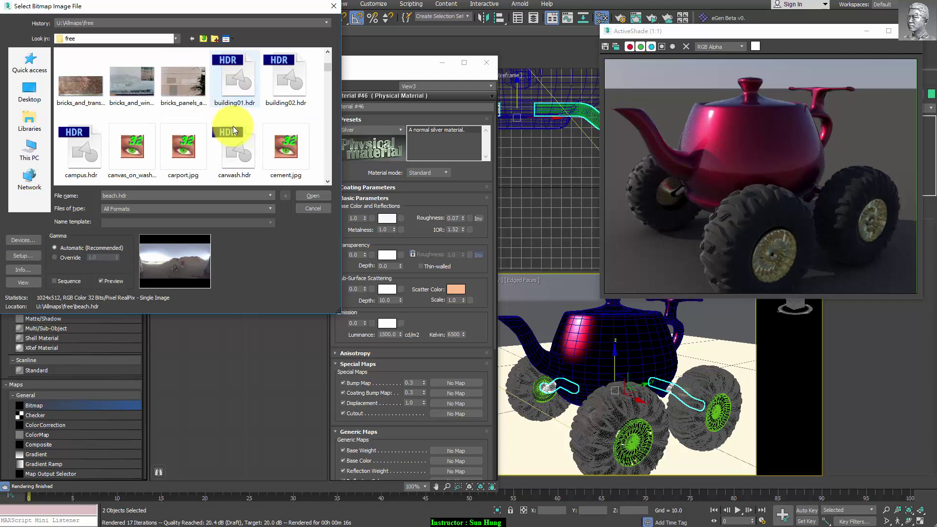
left_click(236, 83)
left_click(289, 84)
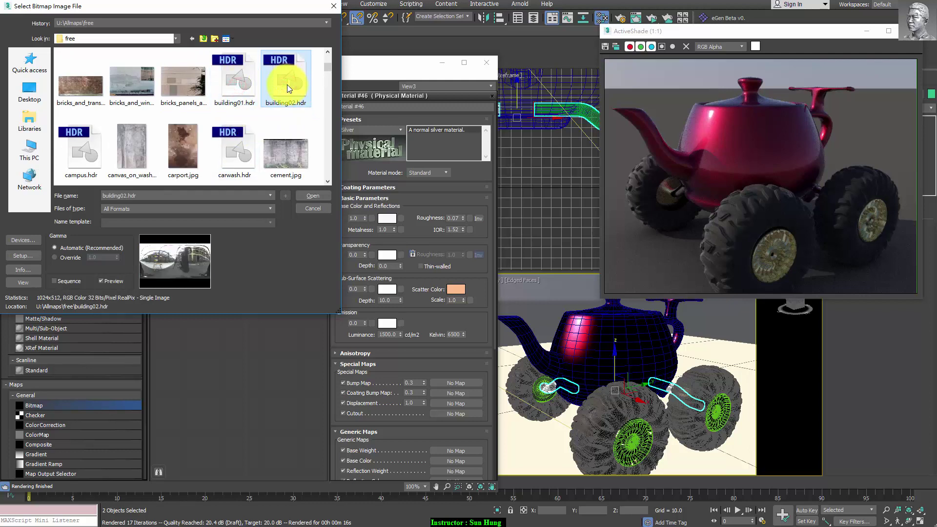
left_click(246, 89)
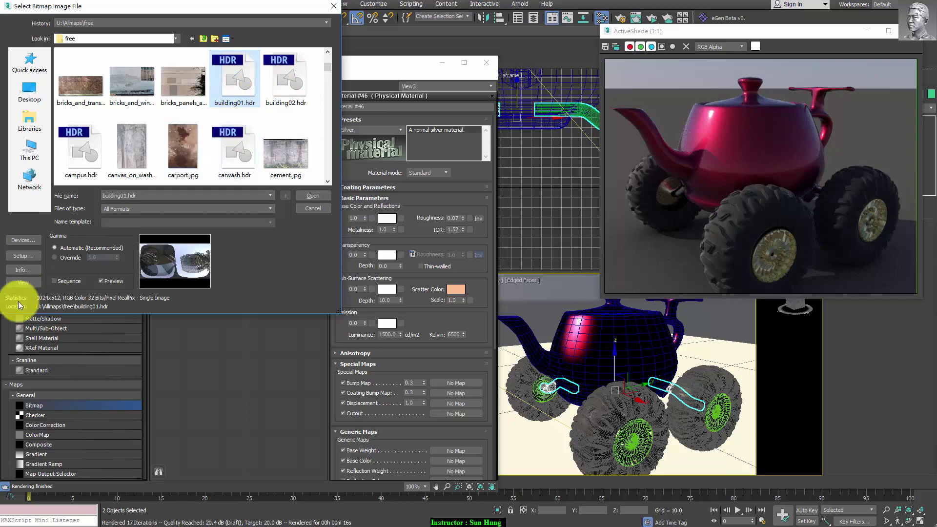
scroll(253, 127, "down", 1)
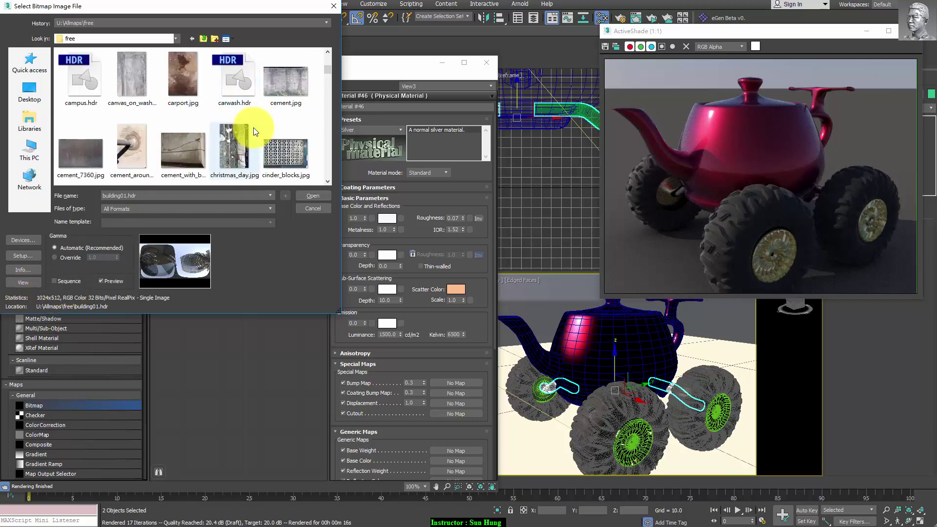
left_click(236, 101)
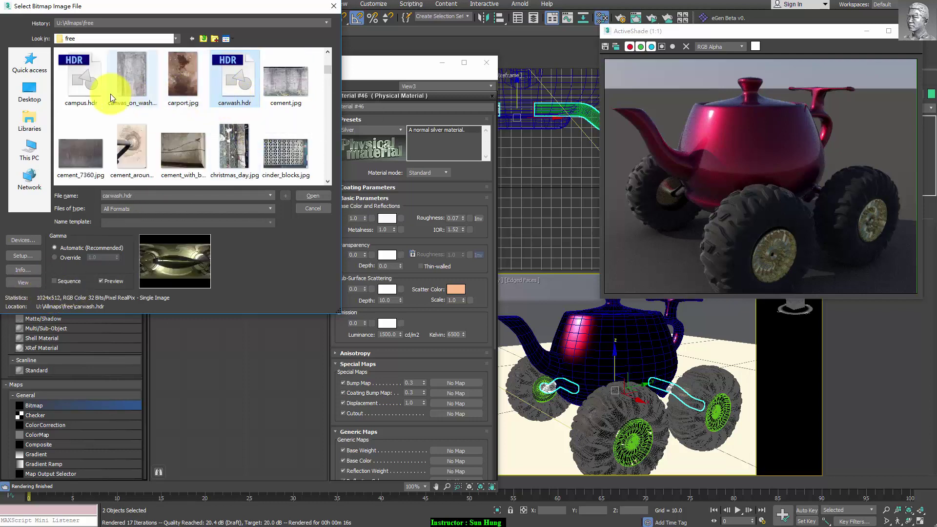
left_click(82, 90)
scroll(218, 133, "down", 1)
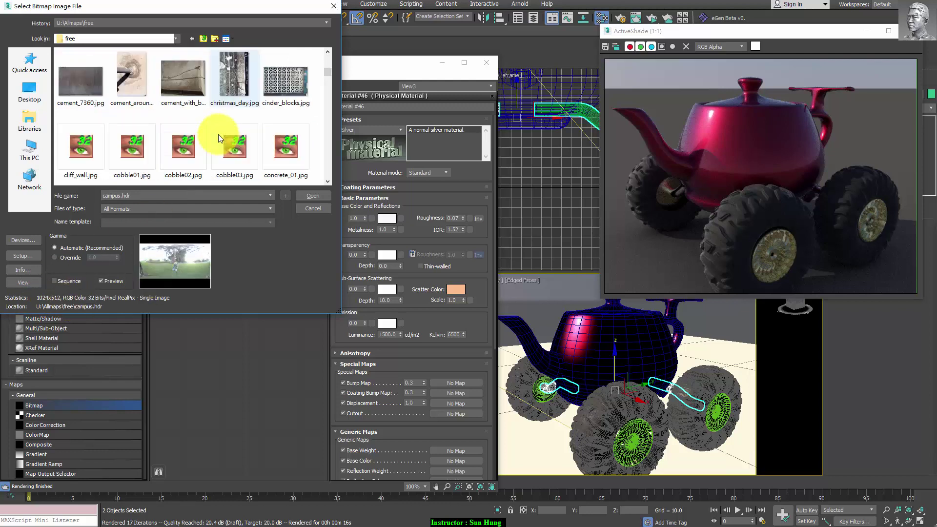
scroll(222, 128, "down", 1)
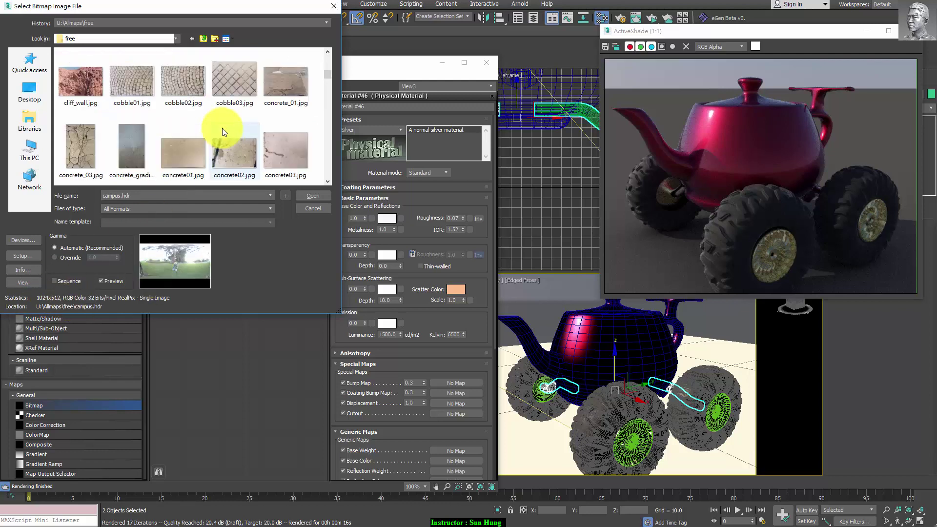
Step: Filter the file list to Radiance Image File (HDRI) and preview galileo, grace, kitchen and mars01 HDRs
left_click(270, 208)
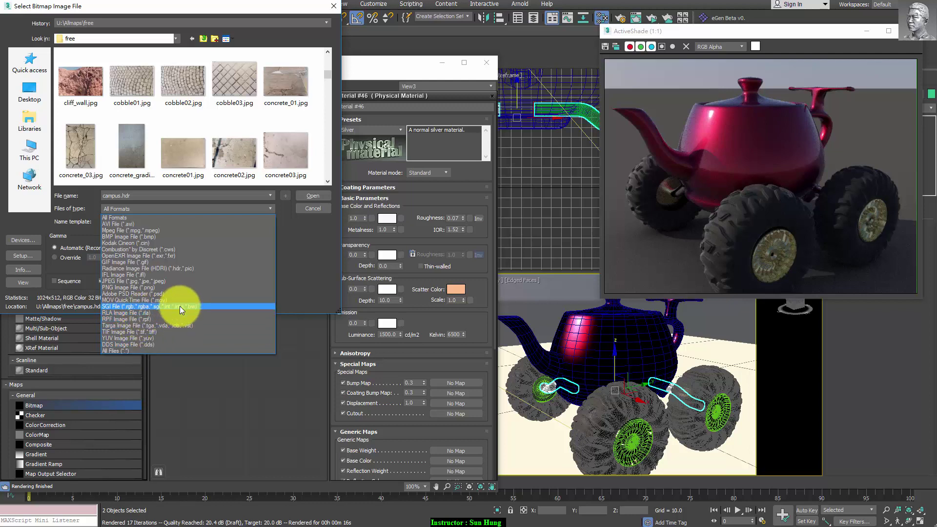
left_click(177, 270)
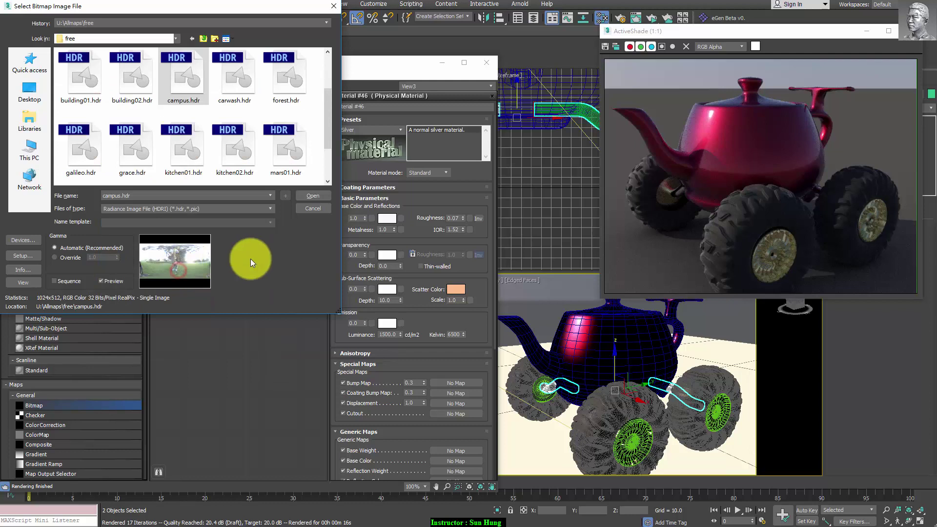
left_click(101, 145)
left_click(142, 154)
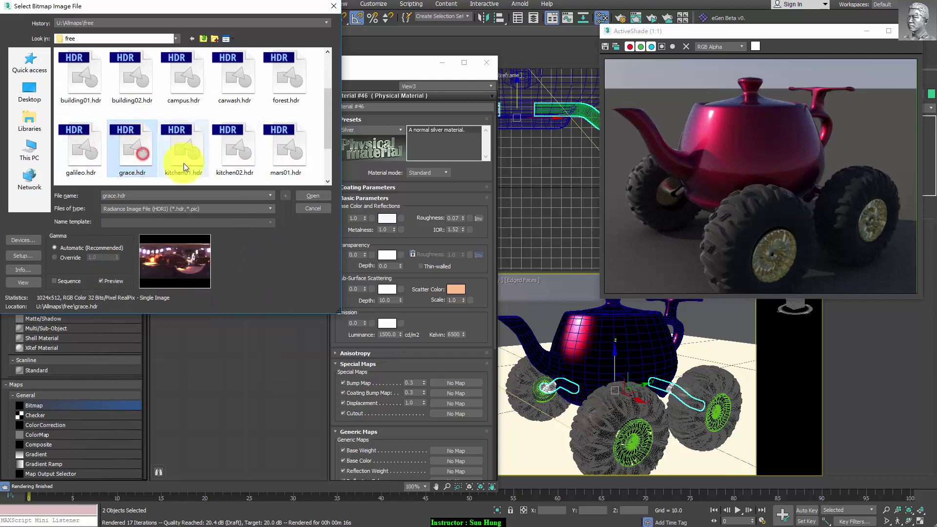
left_click(184, 163)
left_click(221, 169)
left_click(253, 161)
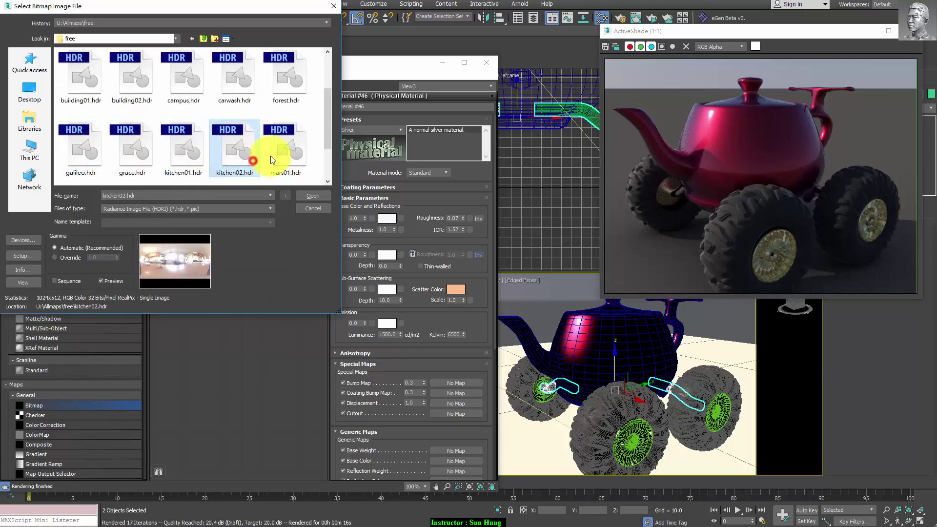
left_click(285, 166)
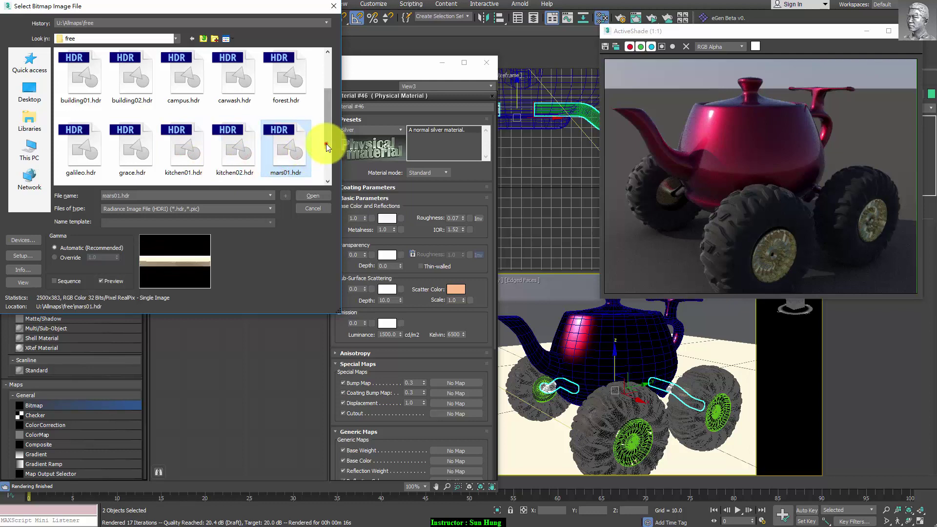
Step: Preview mars02, memorial and rome01, then open rome02.hdr
left_click_drag(326, 144, 320, 180)
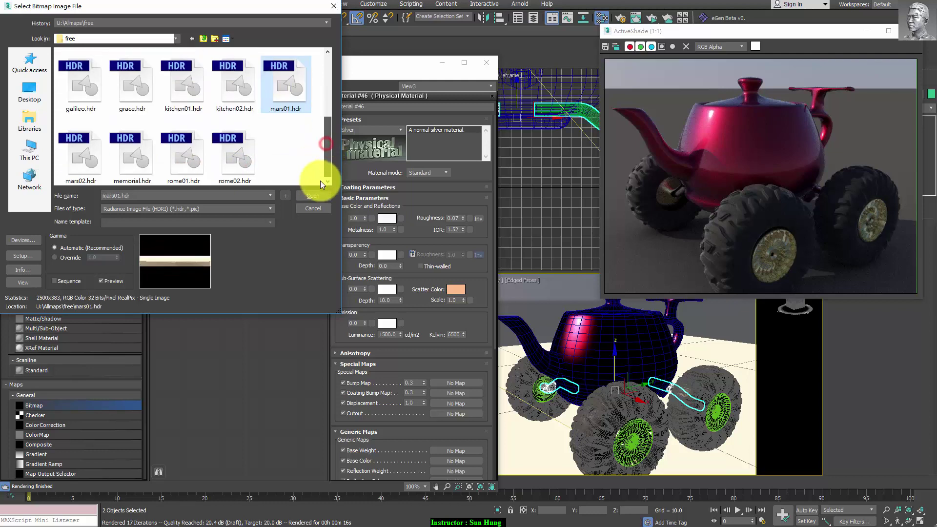
left_click(83, 166)
left_click(122, 168)
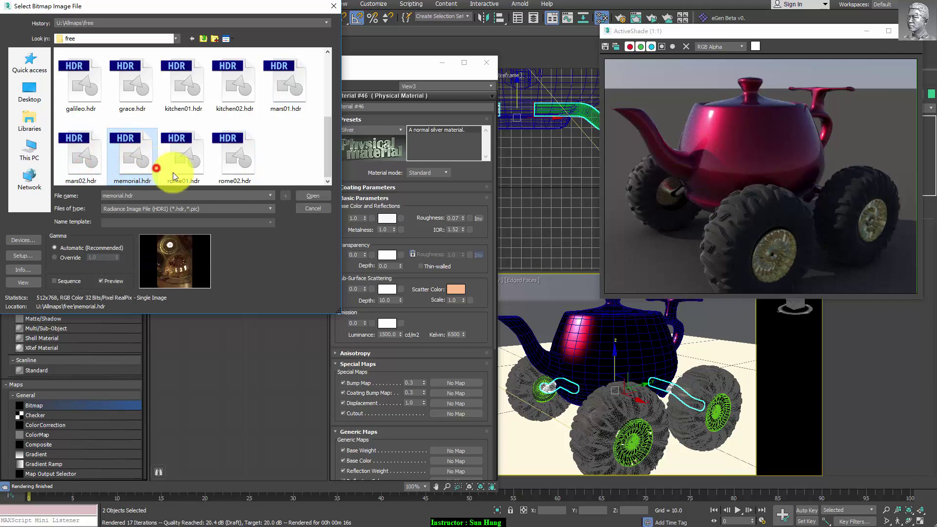
left_click(201, 161)
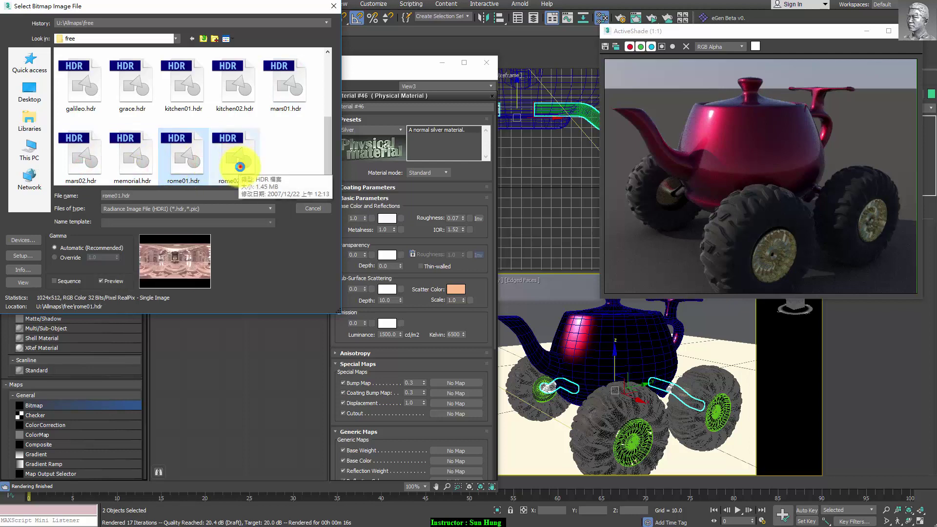
left_click(238, 166)
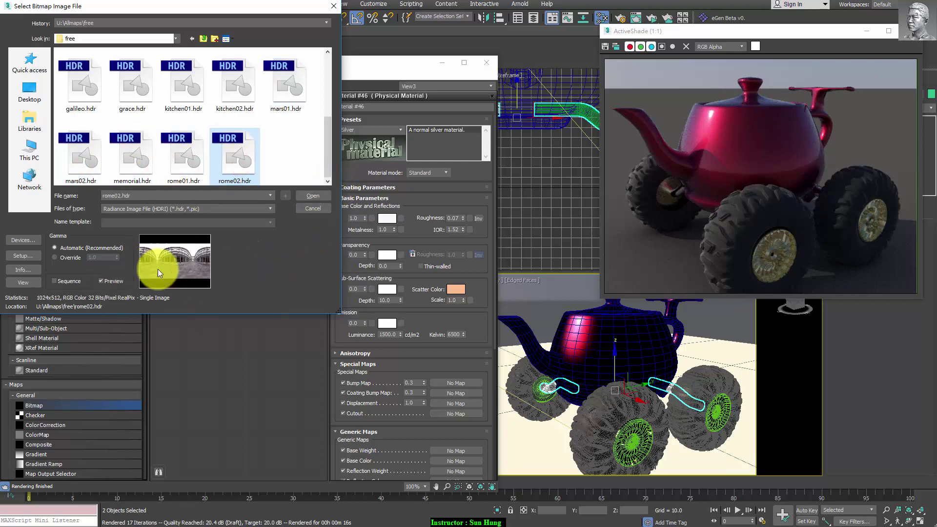
left_click(312, 195)
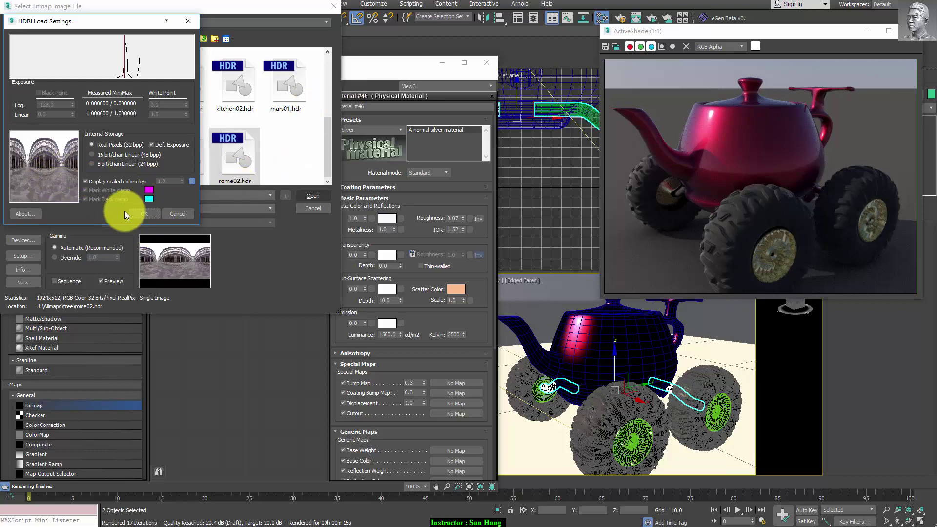
Step: Accept the HDRI load settings, place the new Bitmap node and show its parameters
left_click(157, 214)
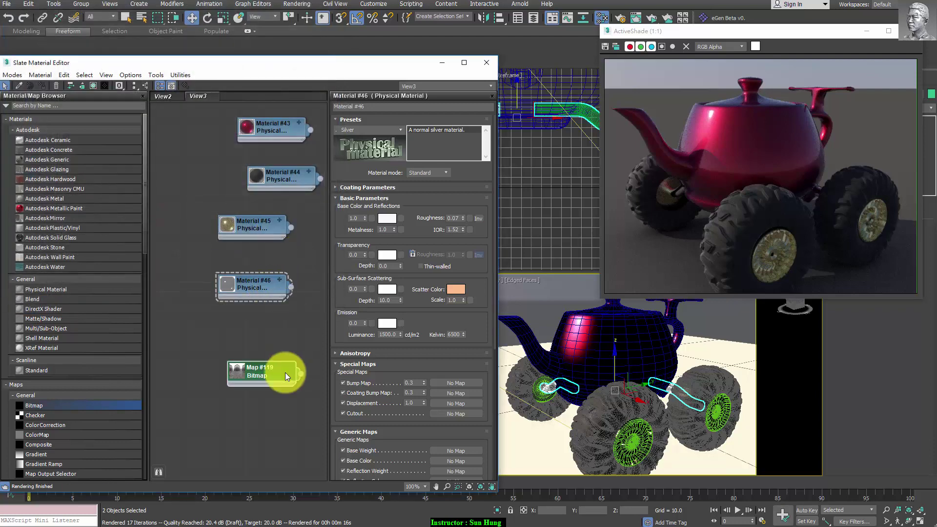
left_click_drag(271, 366, 252, 357)
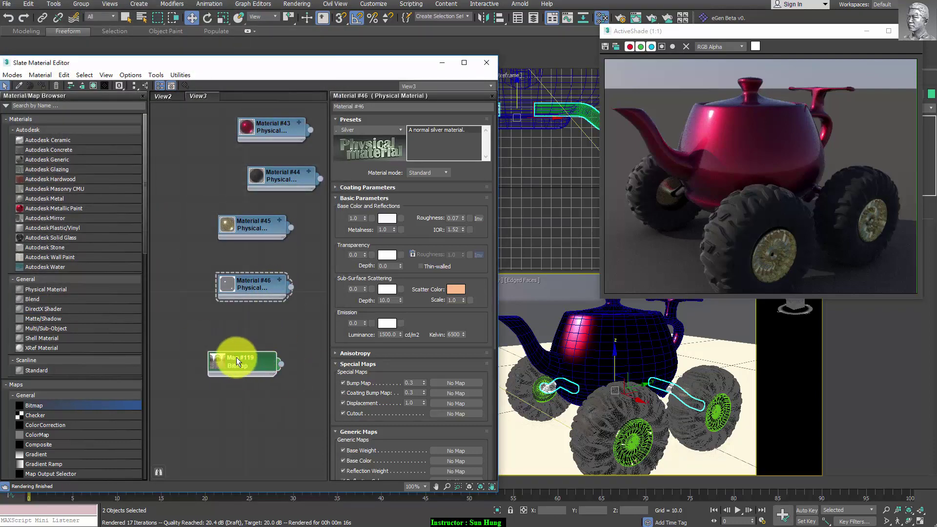
double_click(241, 360)
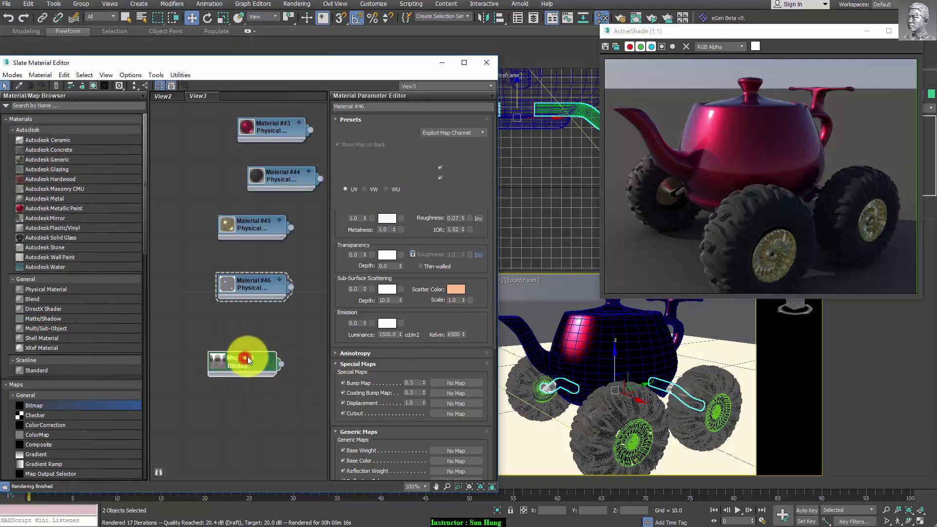
Step: Reopen the bitmap file browser filtered to Radiance HDR images
left_click(469, 243)
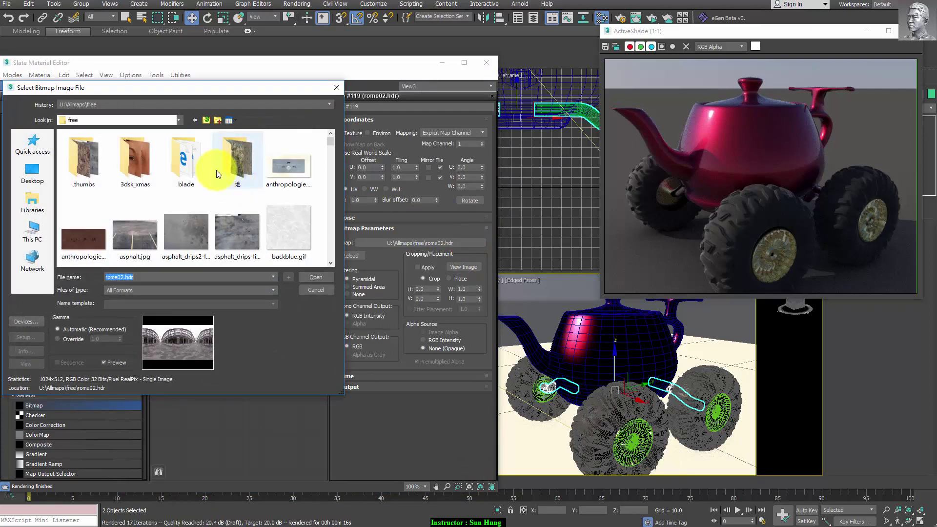
left_click(268, 279)
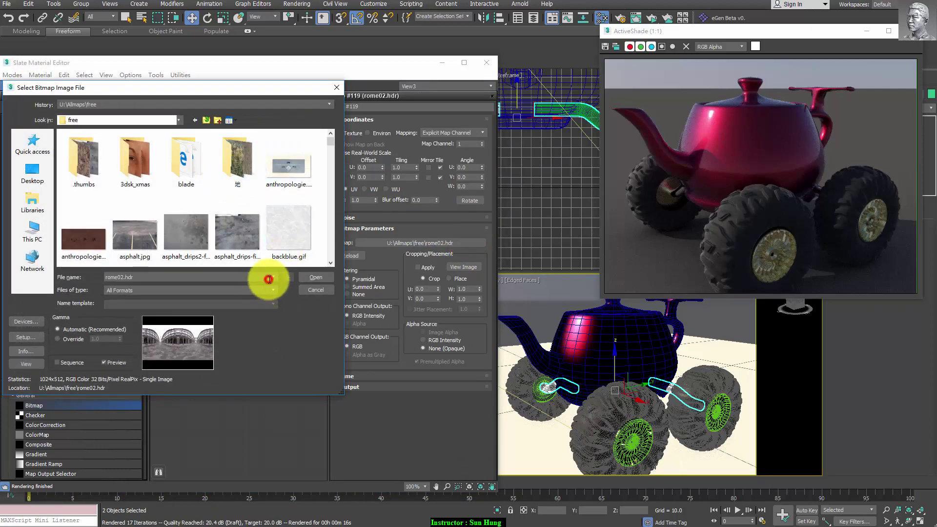
left_click(271, 292)
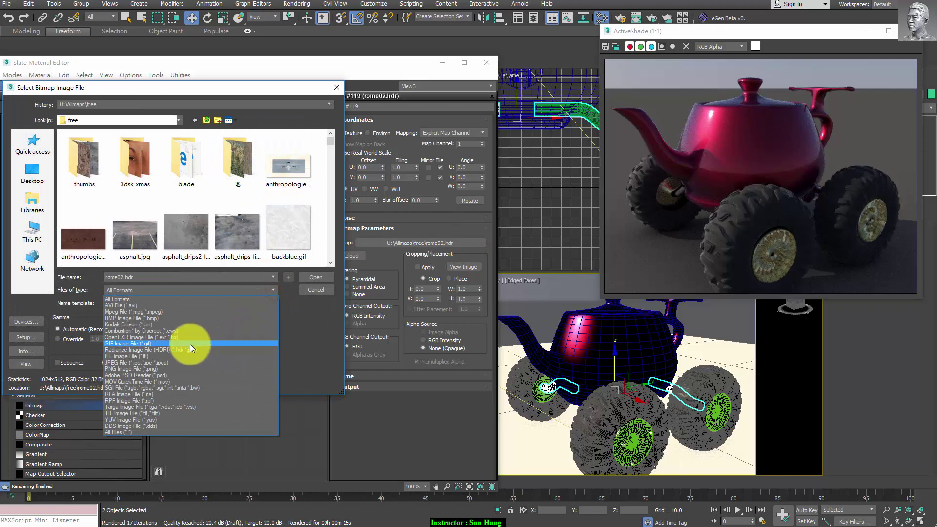
left_click(151, 350)
Step: Preview several HDR images, then load beach.hdr and accept the HDRI load settings
left_click(234, 227)
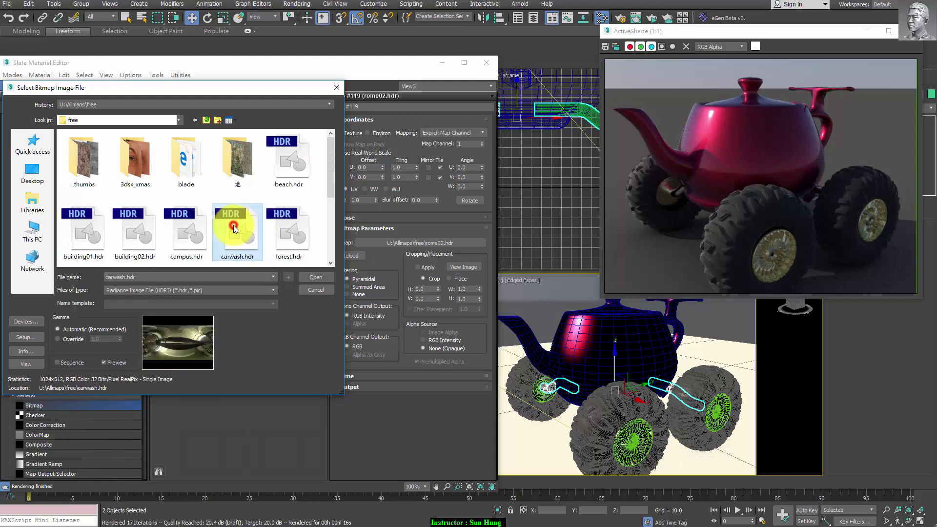
left_click(186, 235)
left_click(147, 236)
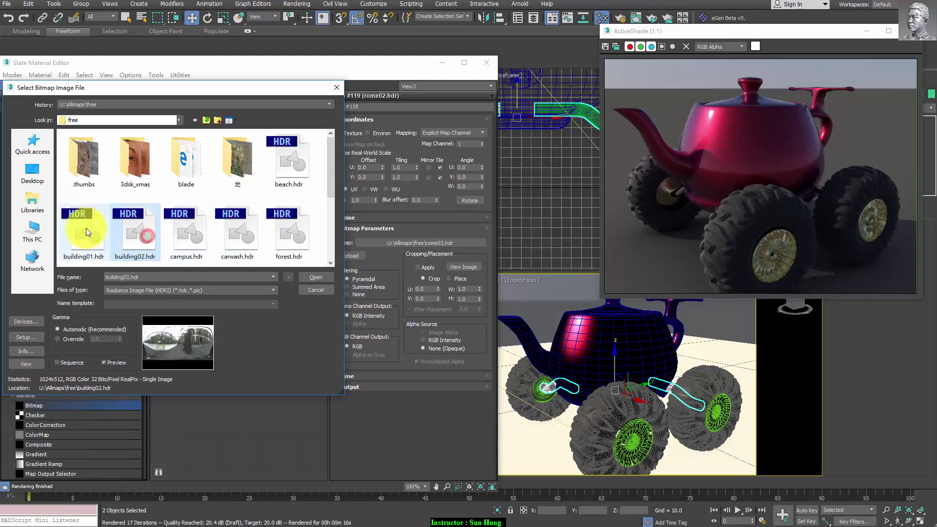
left_click(88, 232)
left_click(300, 168)
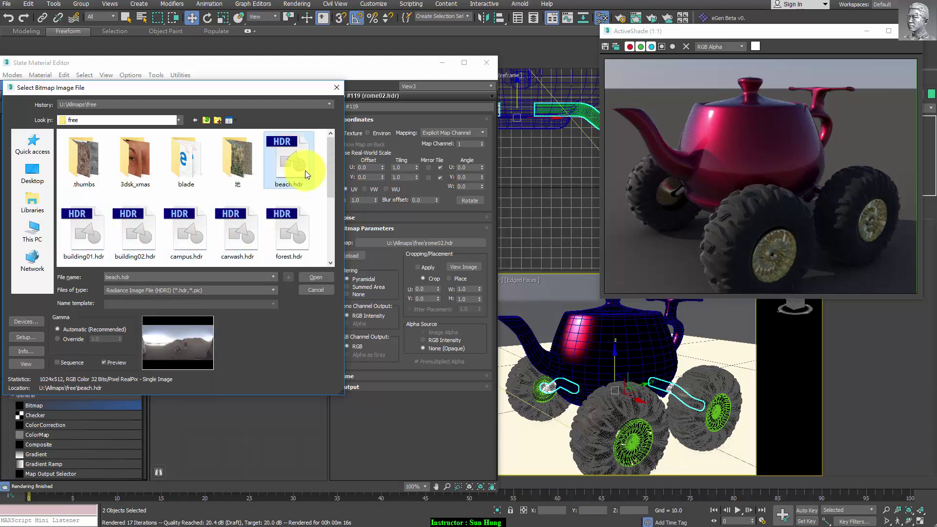
left_click(72, 230)
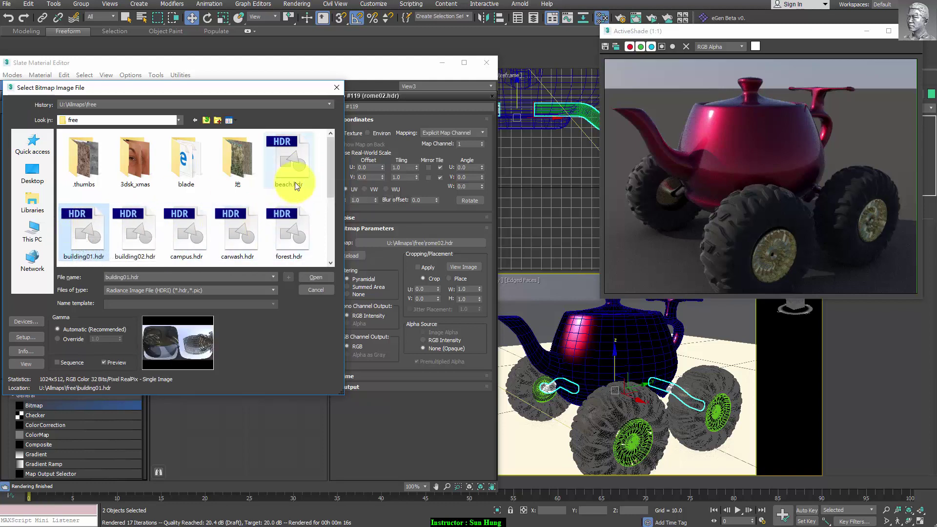
left_click(299, 163)
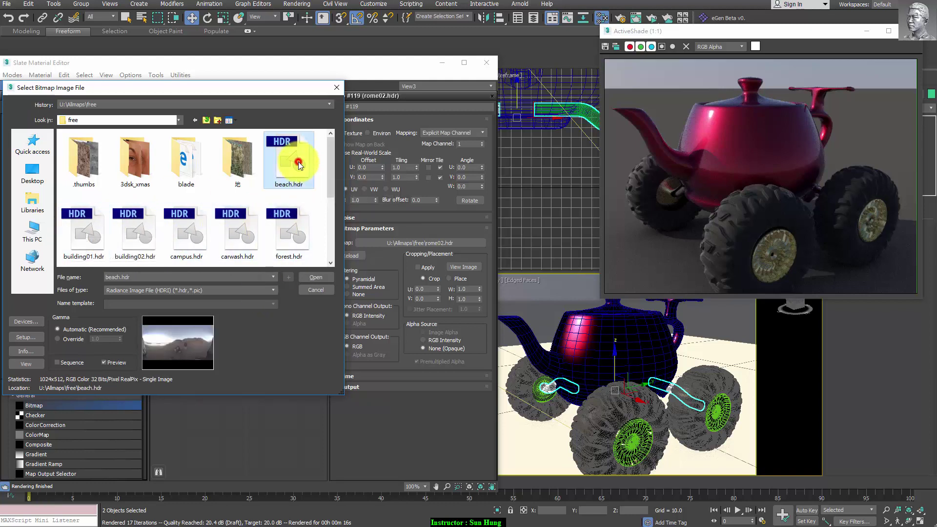
left_click(310, 275)
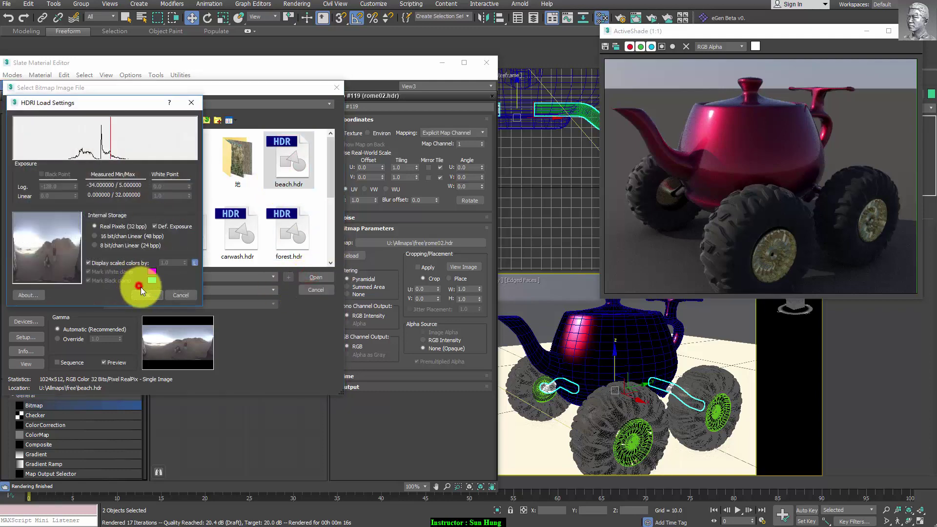
left_click(145, 291)
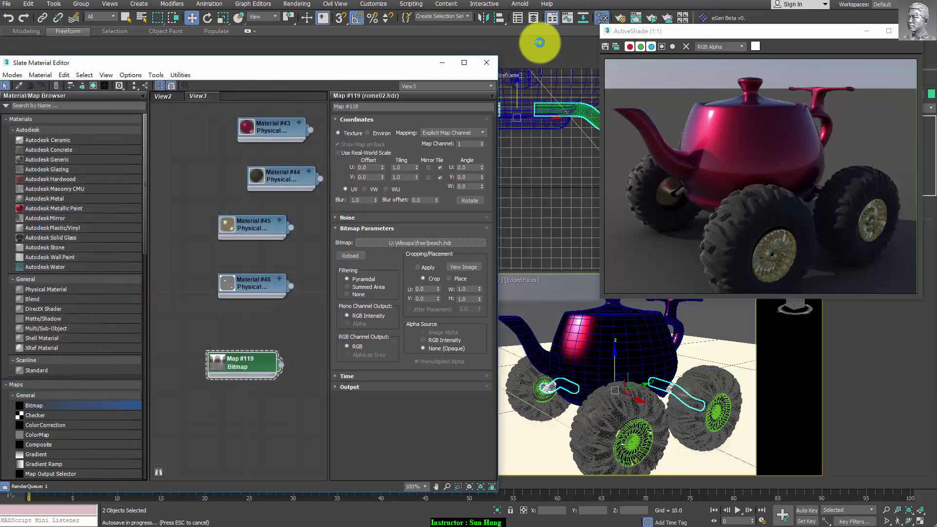
Step: Wire Map #119 into the Environment Map slot of Environment and Effects and refresh the preview
left_click(302, 4)
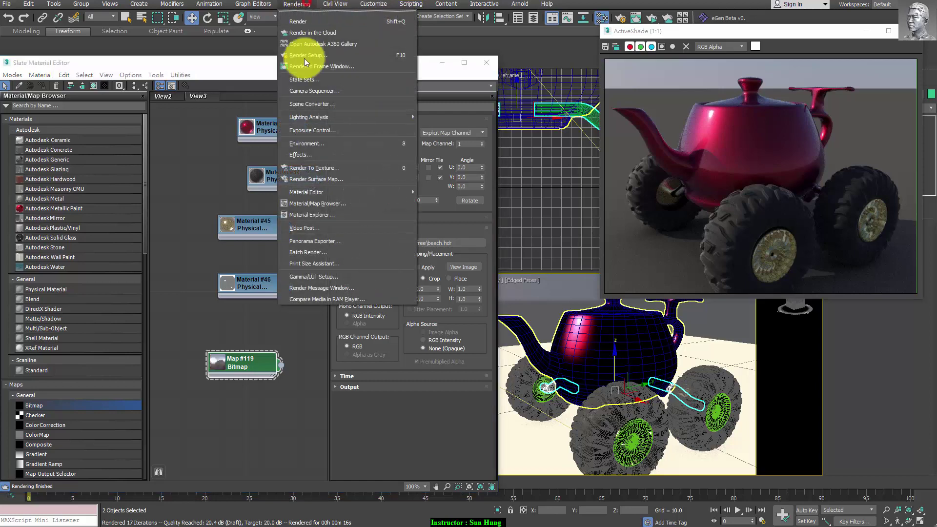
left_click(312, 140)
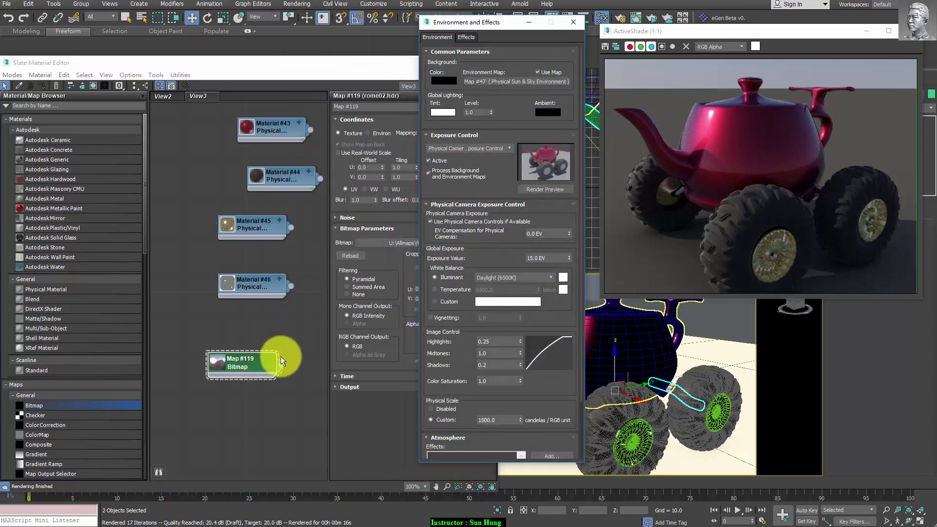
mouse_move(279, 365)
left_mouse_down()
mouse_move(539, 87)
mouse_move(518, 81)
left_mouse_up()
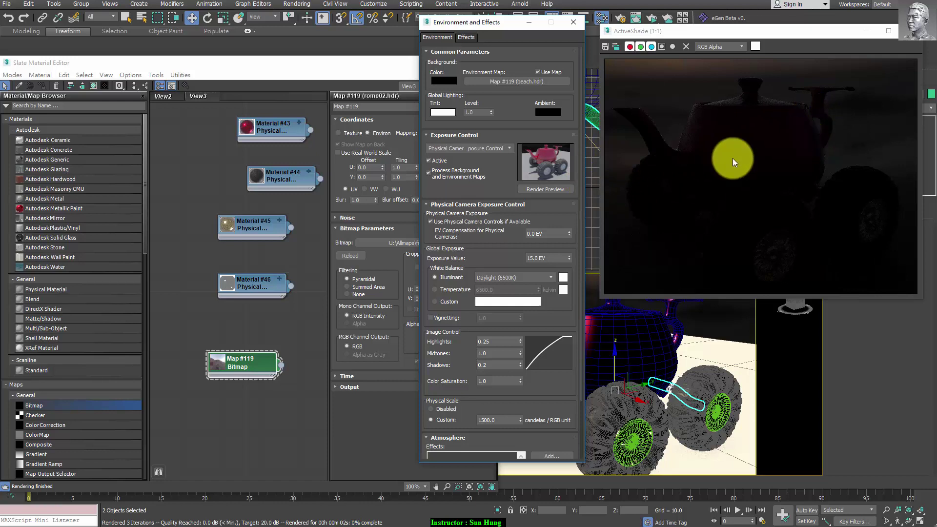
left_click(553, 188)
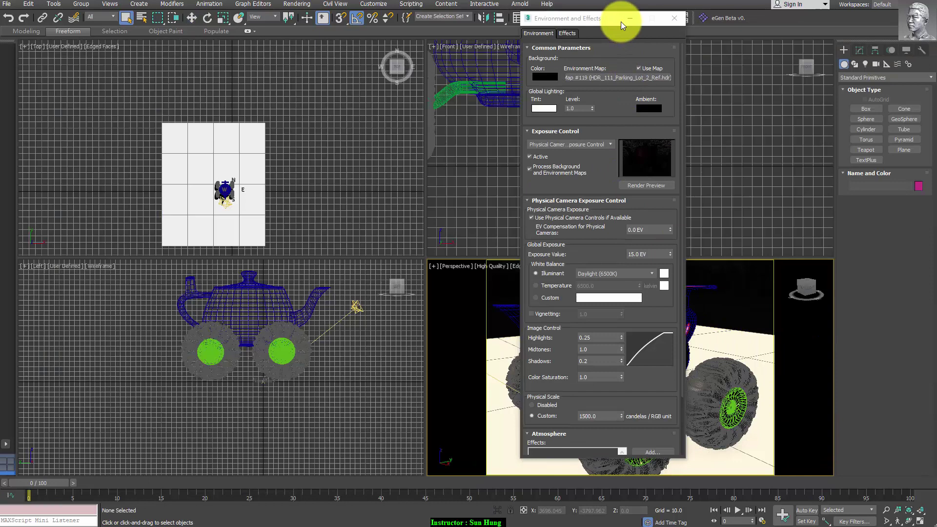
left_click_drag(620, 21, 120, 27)
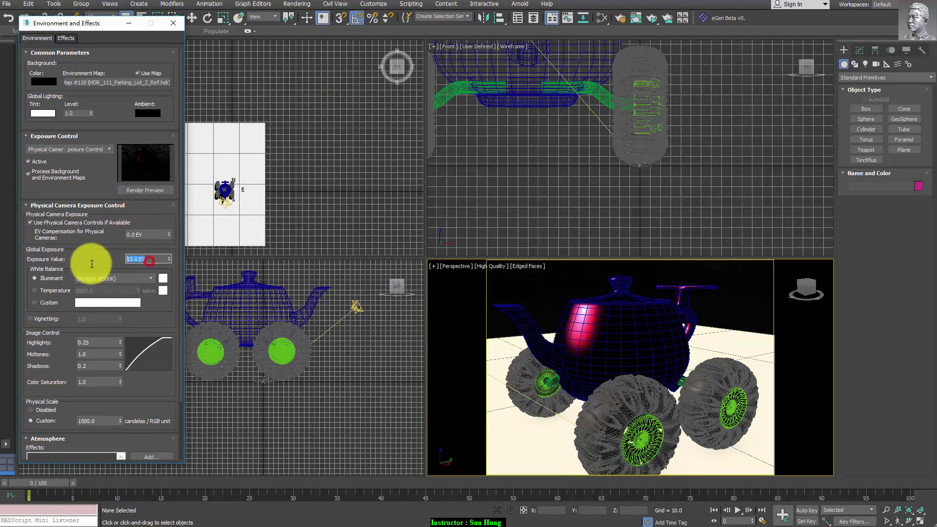
Step: Create PhysCamera001 from the Perspective view with Ctrl+C and refresh the exposure preview
double_click(152, 262)
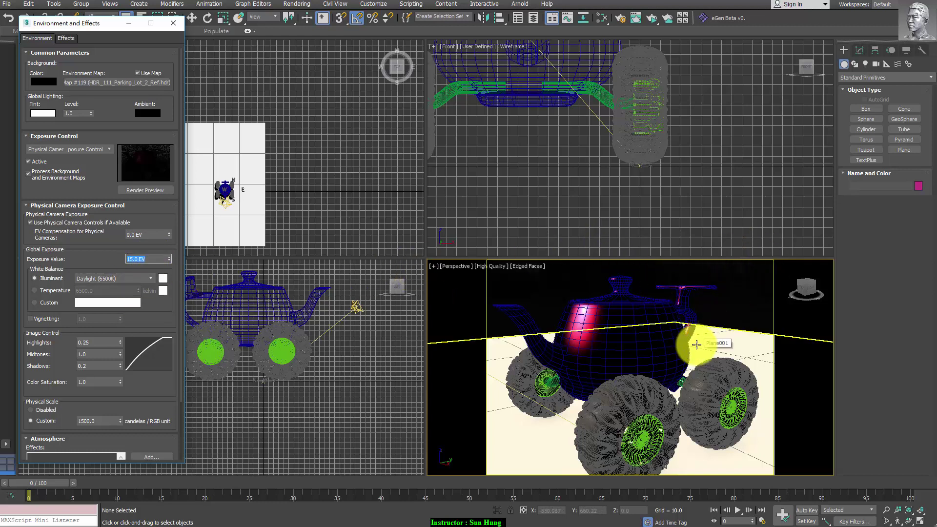
left_click(714, 309)
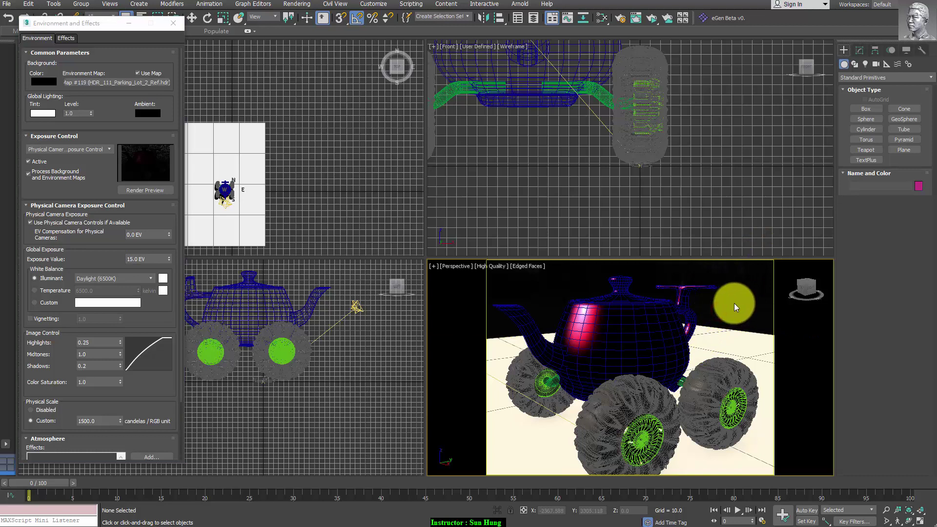
key("ctrl+c")
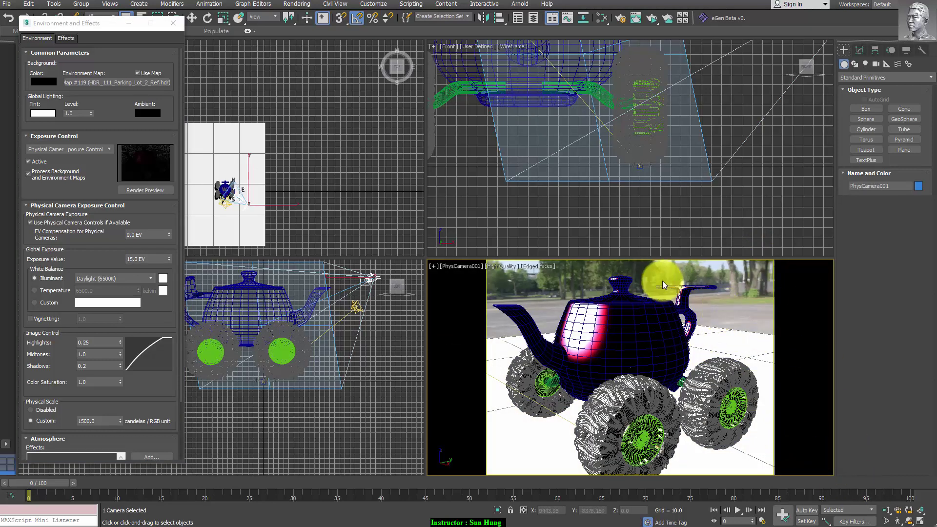
left_click(148, 189)
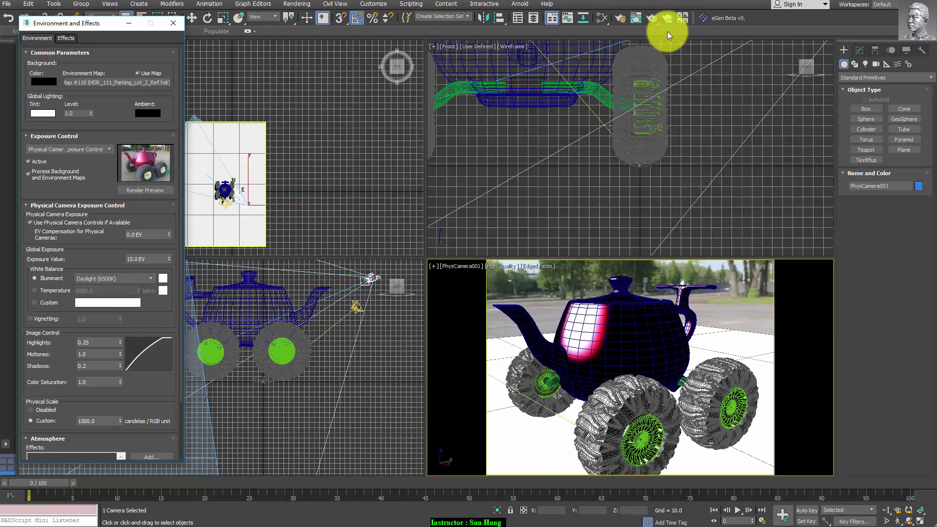
Step: Start an ActiveShade preview and move its window out of the way
left_click(653, 22)
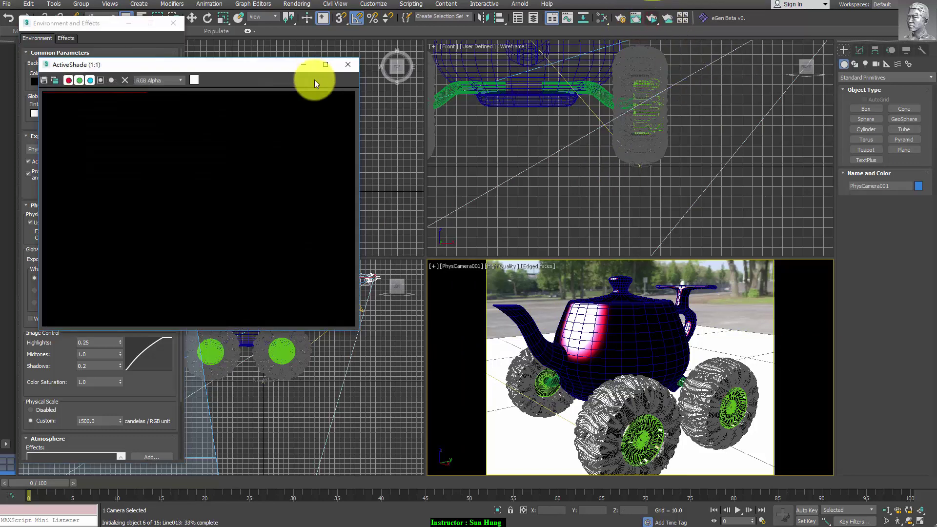
mouse_move(244, 66)
left_mouse_down()
mouse_move(316, 46)
mouse_move(614, 11)
left_mouse_up()
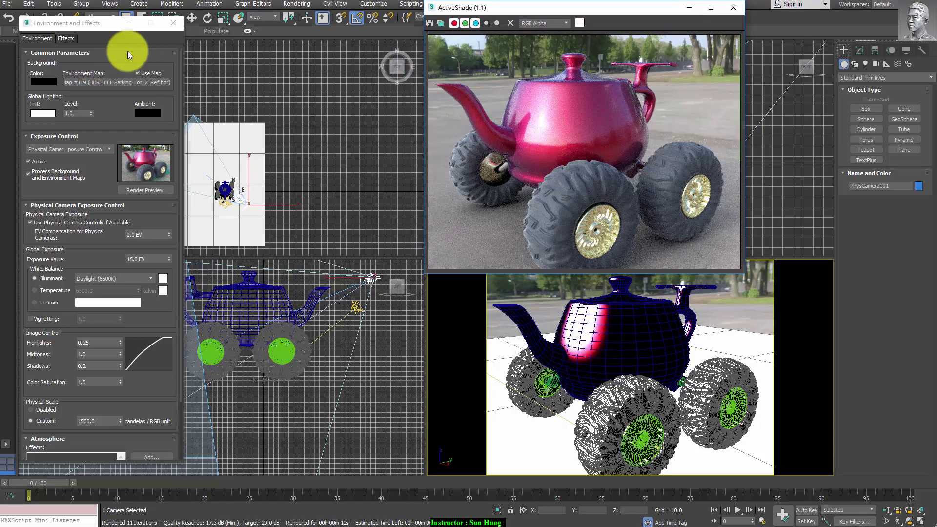
left_click(124, 25)
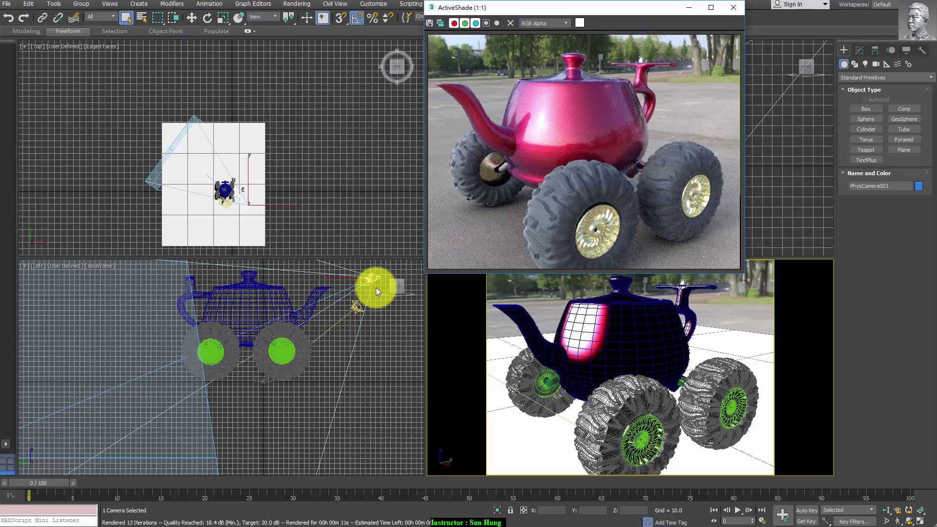
Step: Delete SunPositioner001 and reposition the ActiveShade window to reveal the front view
left_click(356, 306)
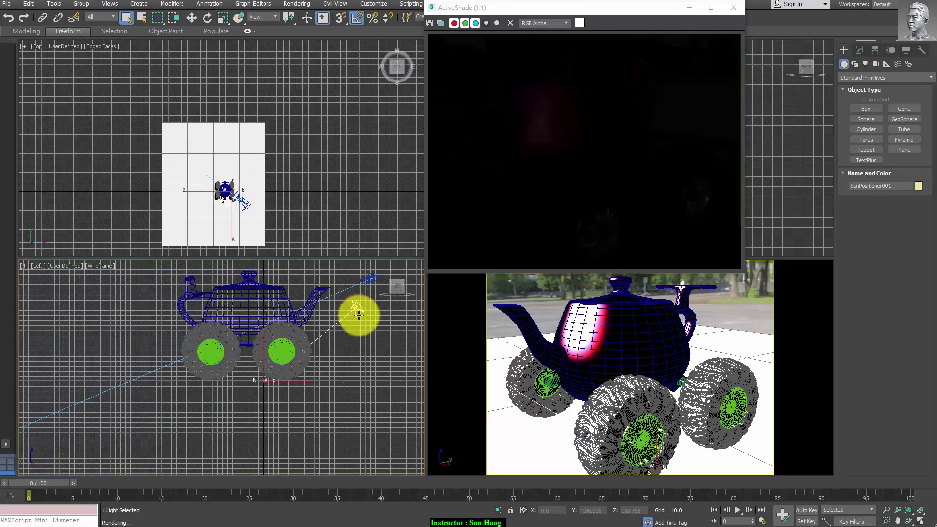
key("Delete")
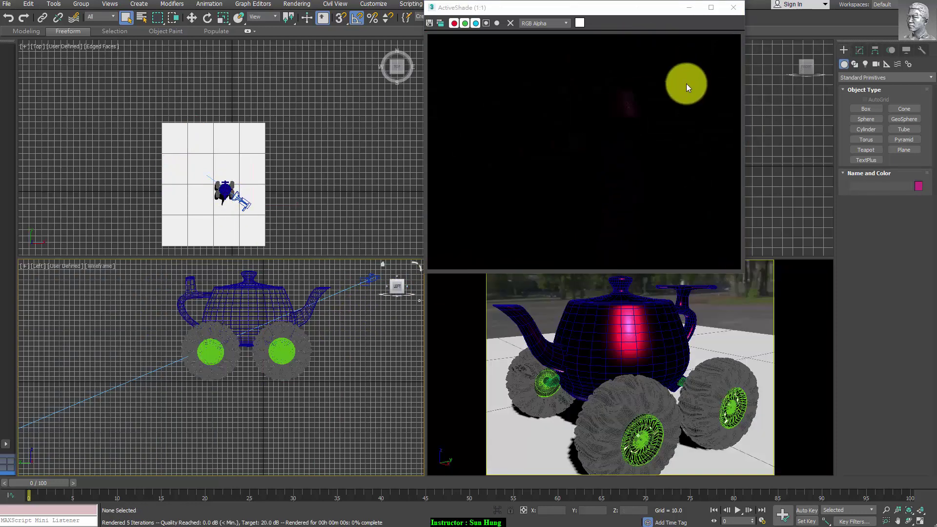
left_click(593, 23)
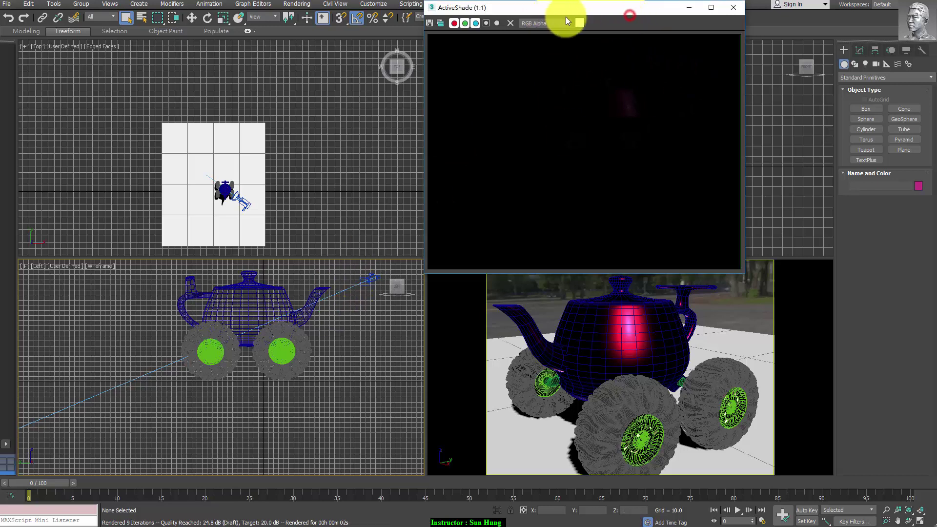
left_click(683, 347)
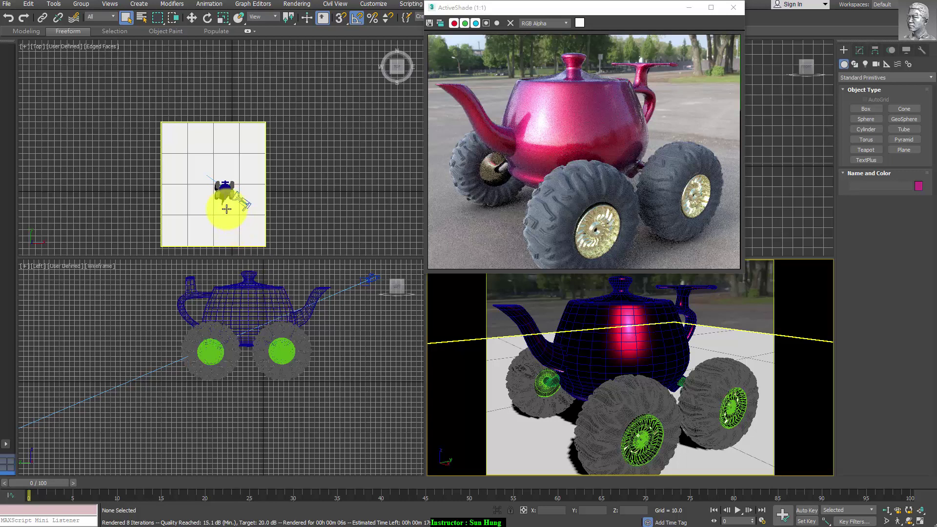
left_click_drag(554, 8, 629, 28)
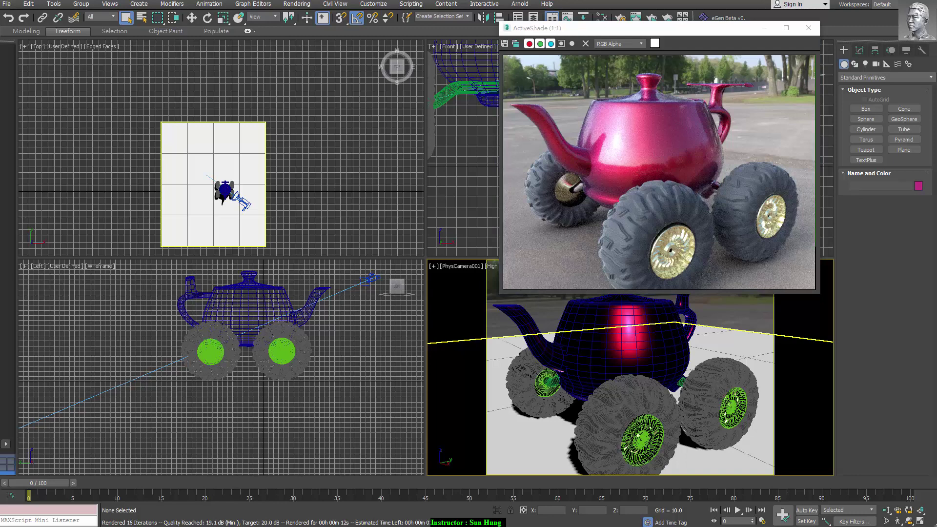
Step: Set the parking-lot HDR map's Offset U to 0.45 in the Slate Material Editor
key("8")
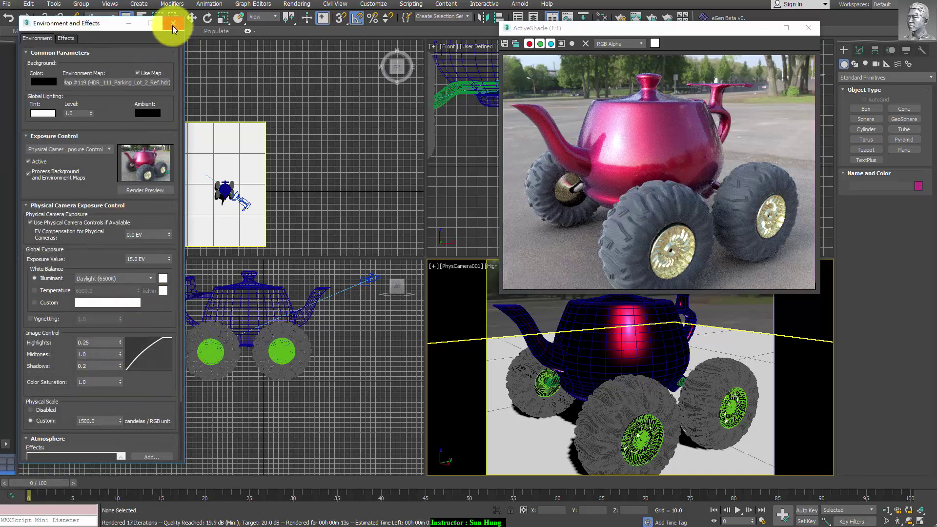
left_click(172, 26)
left_click(604, 14)
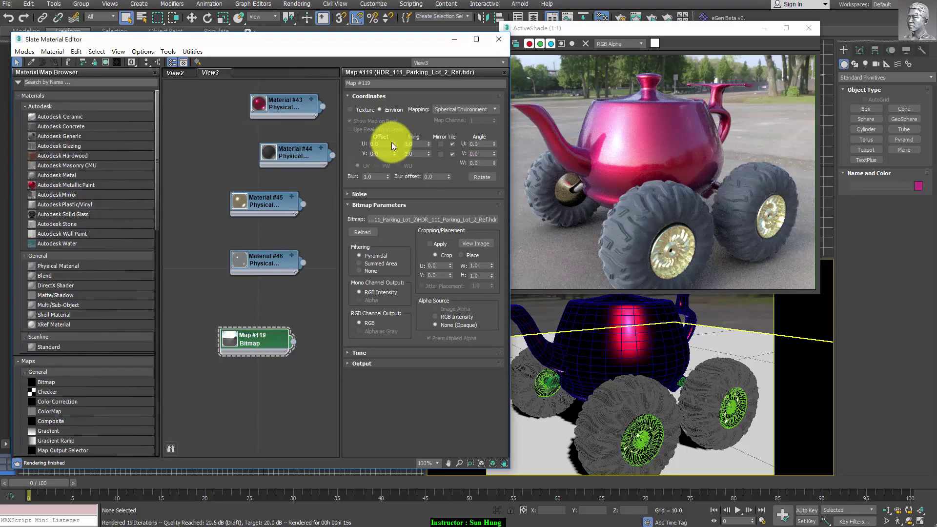
left_click_drag(394, 144, 397, 121)
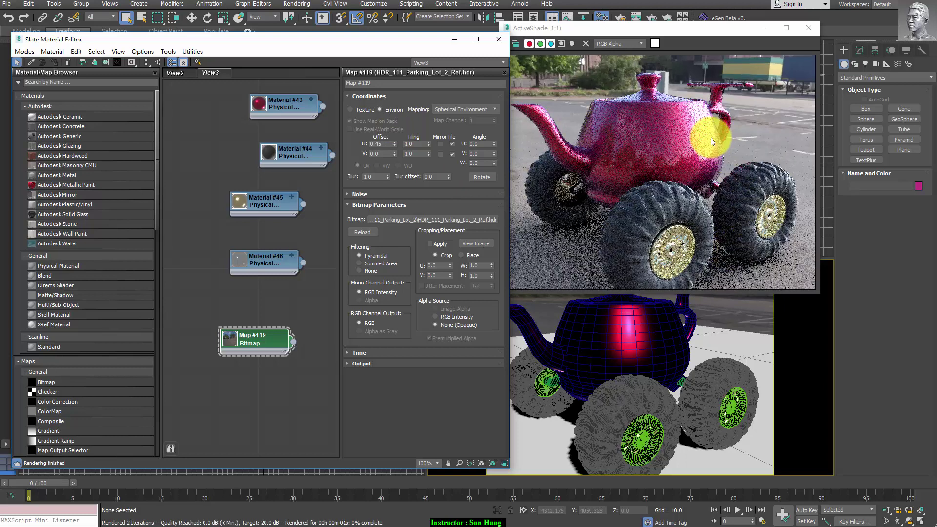
left_click(454, 38)
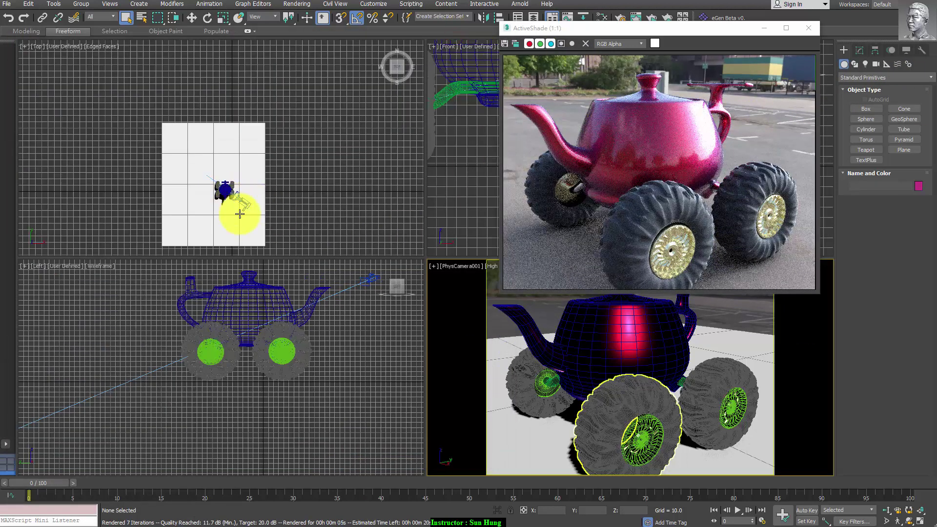
Step: Frame the teapot, then lock View to Render to PhysCamera001 in Render Setup
left_click(247, 201)
key("z")
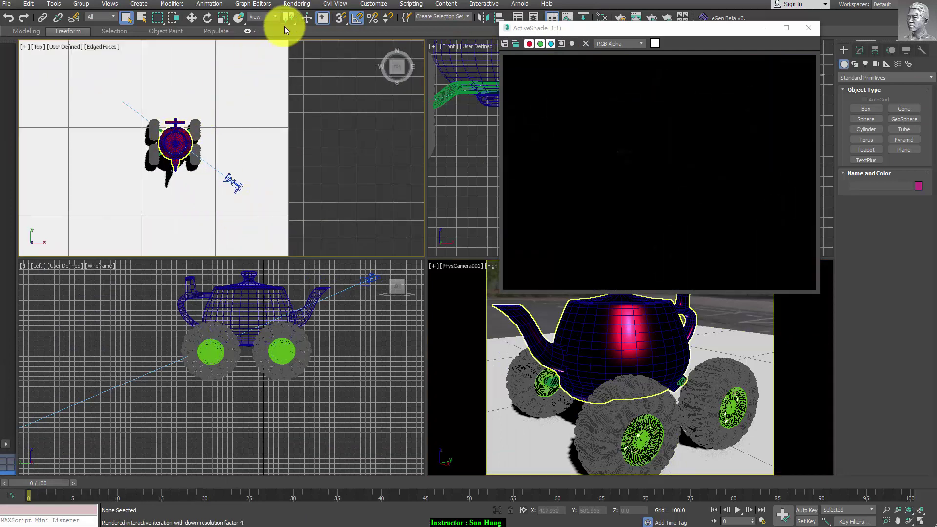
left_click(747, 354)
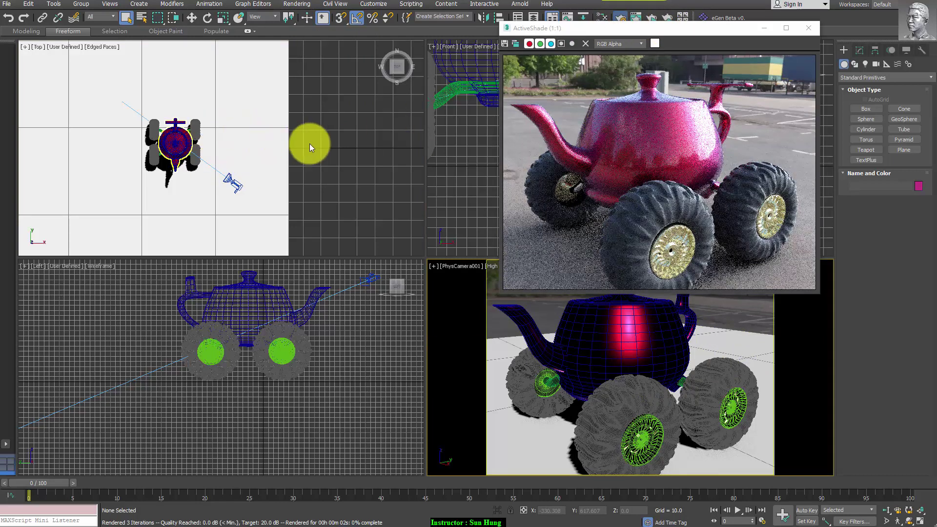
key("F10")
left_click(367, 101)
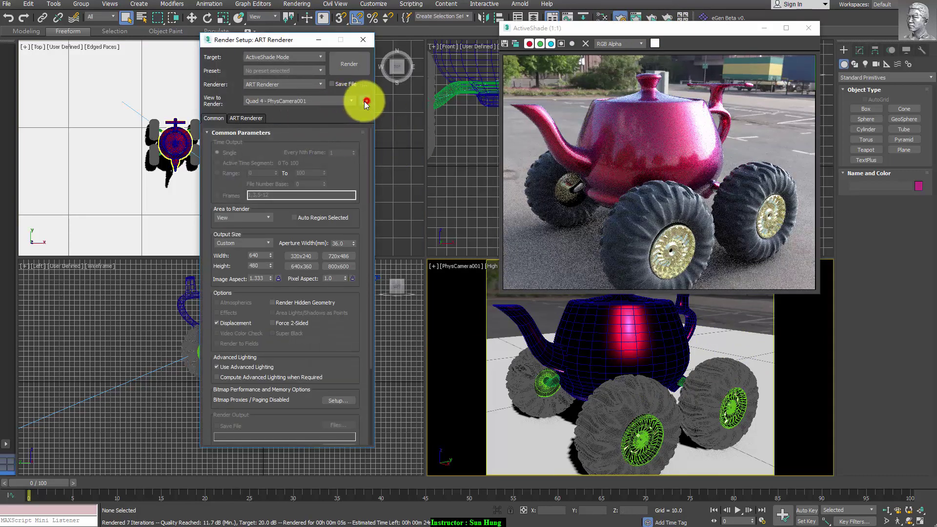
left_click(366, 40)
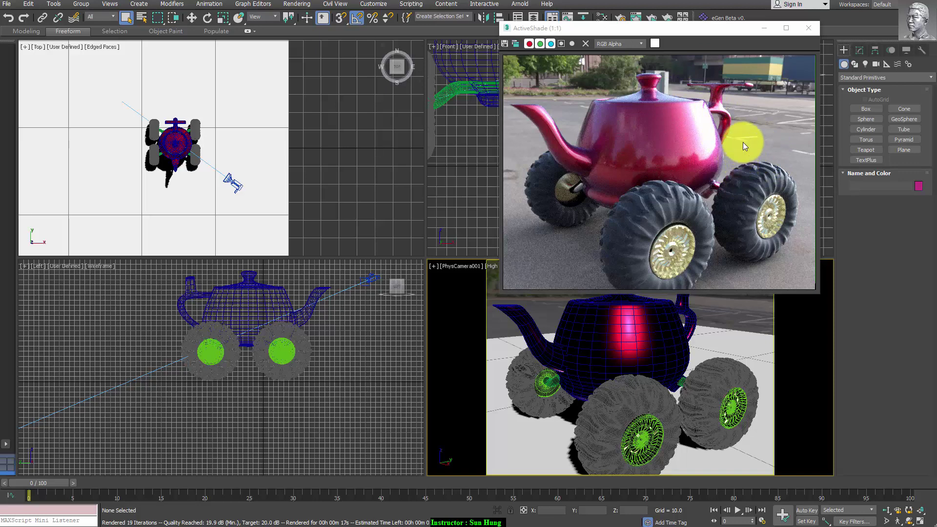
left_click(859, 50)
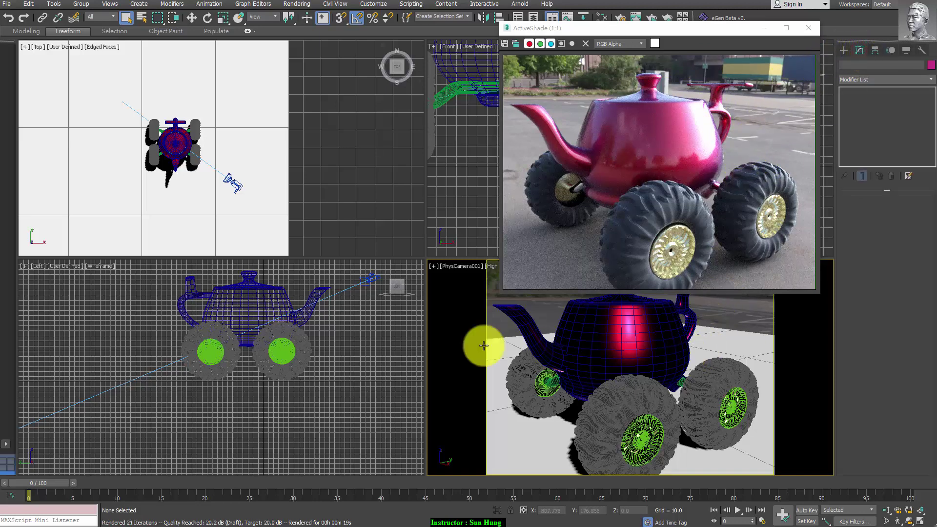
Step: Select PhysCamera001.Target and move it onto the teapot in the Left view
left_click(372, 278)
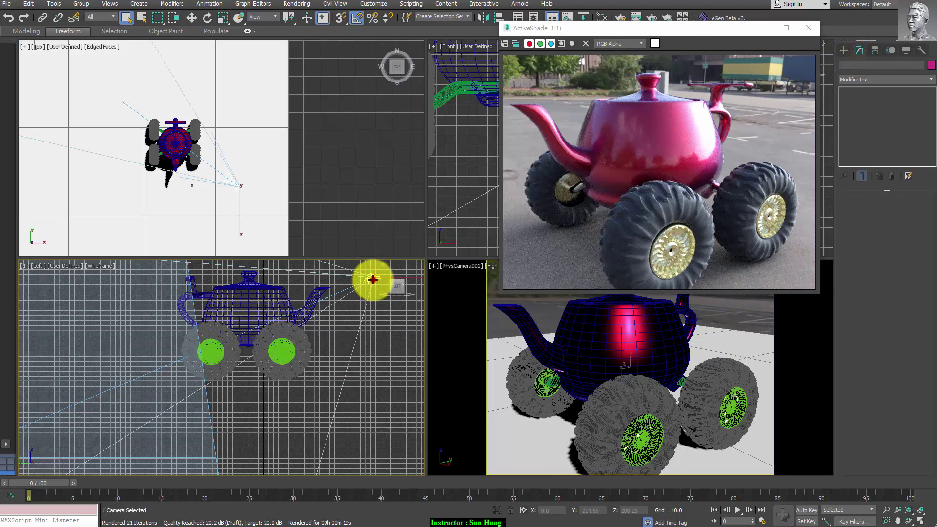
left_click(374, 279)
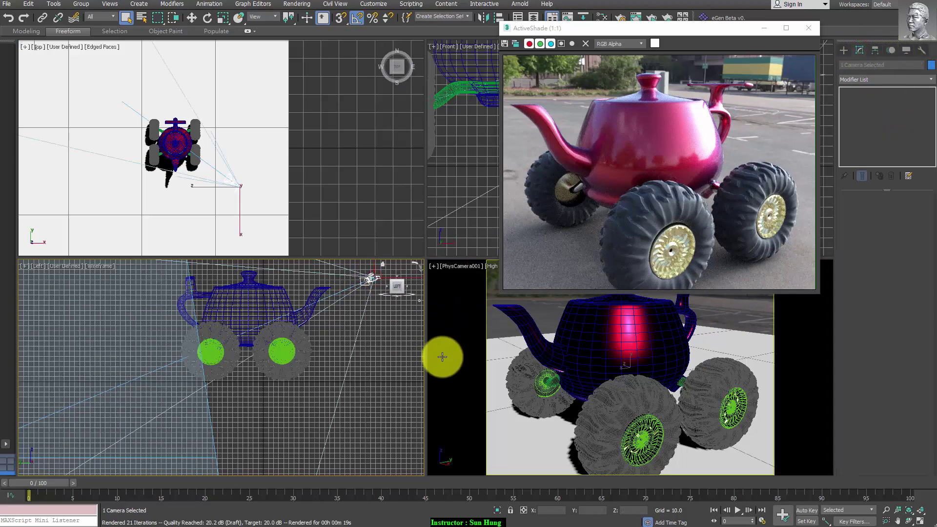
scroll(299, 328, "down", 5)
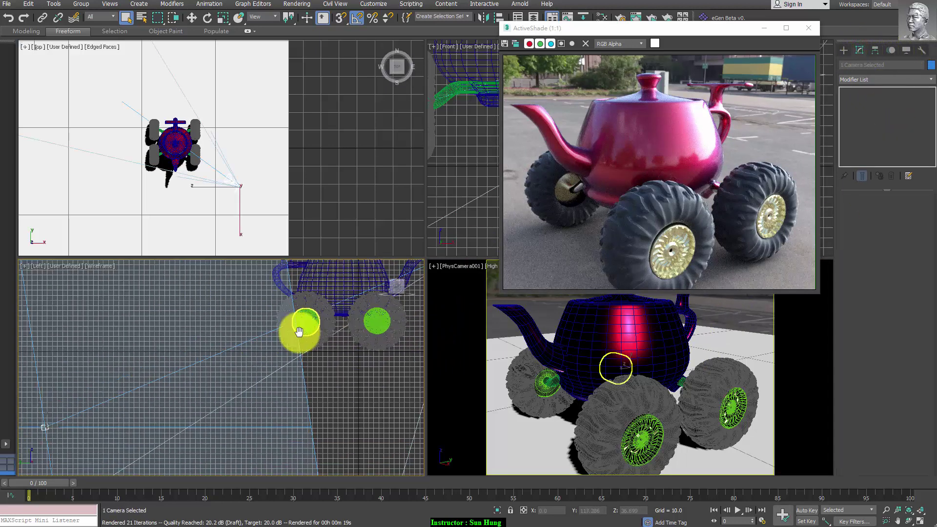
left_click(175, 382)
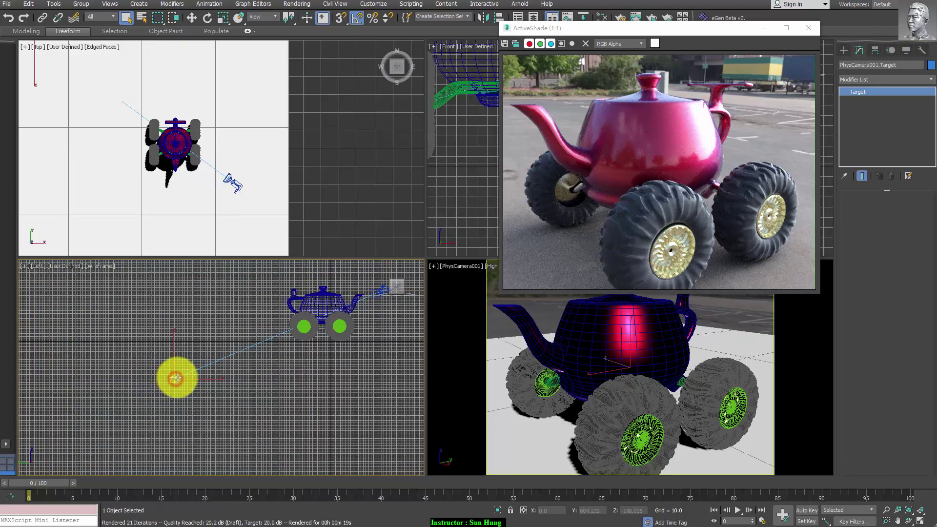
right_click(176, 376)
left_click(188, 383)
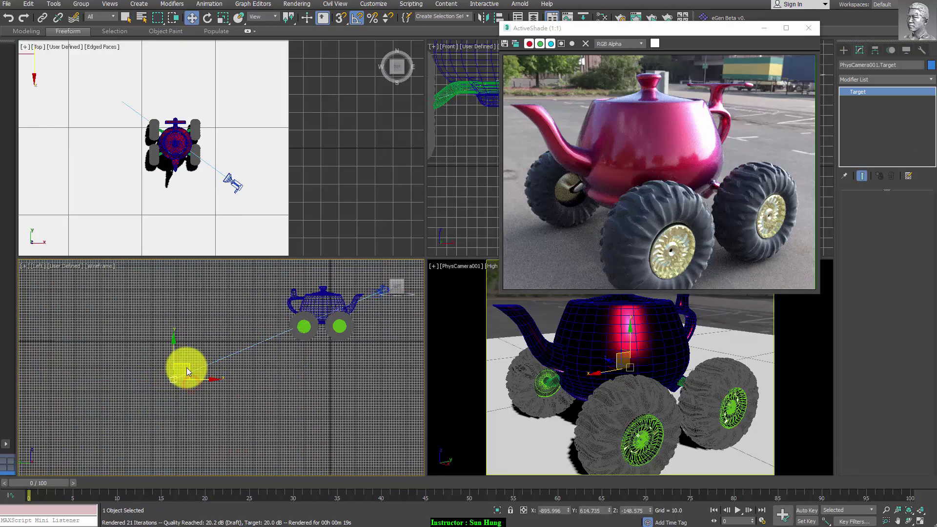
left_click_drag(186, 368, 316, 308)
Step: Centre the camera target on the teapot in the Top and Front views
left_click(196, 199)
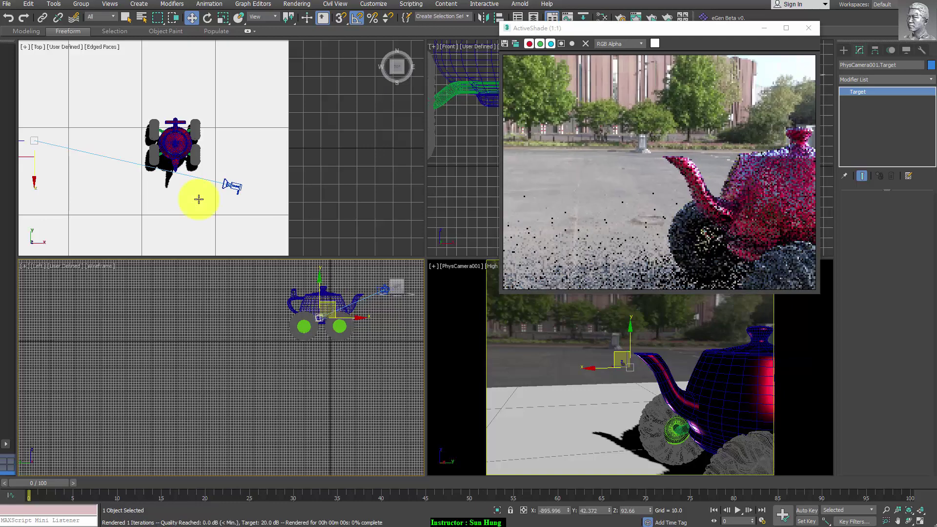
mouse_move(129, 136)
left_mouse_down()
mouse_move(64, 132)
mouse_move(204, 133)
left_mouse_up()
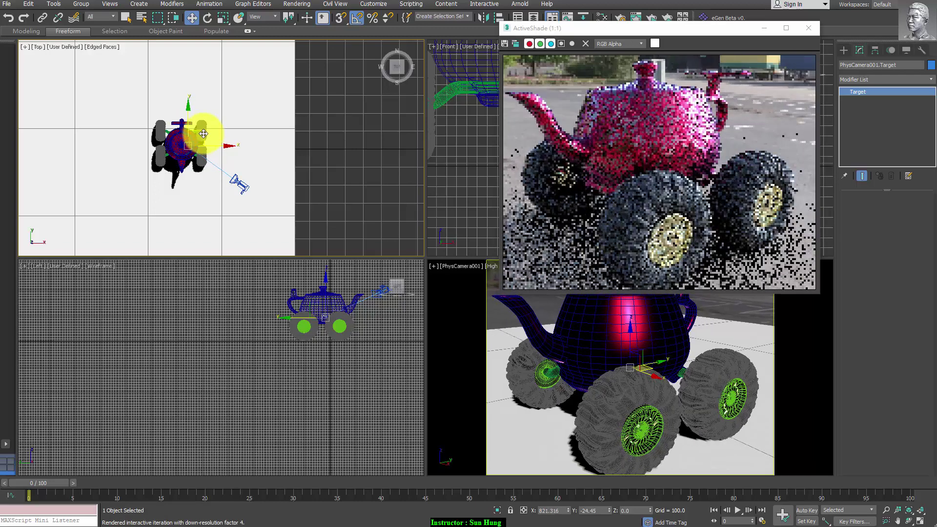
left_click_drag(204, 133, 202, 133)
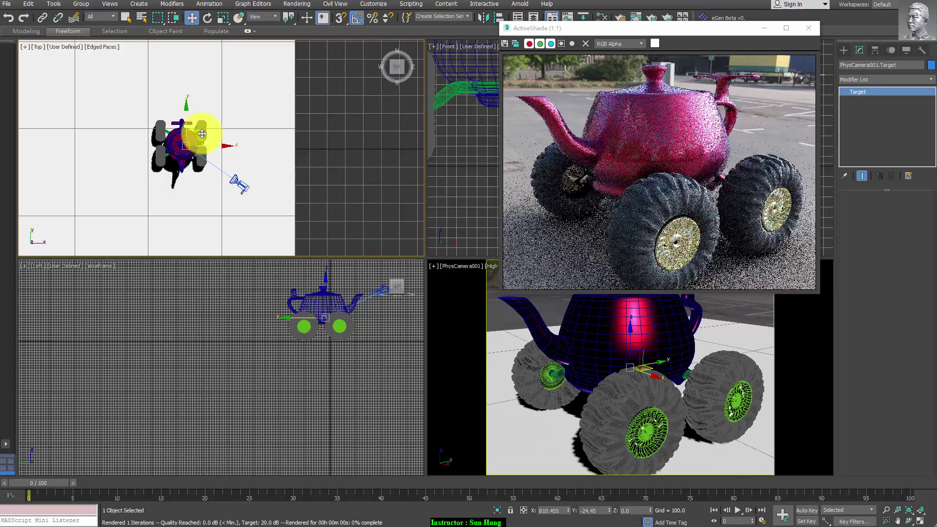
left_click_drag(730, 29, 428, 42)
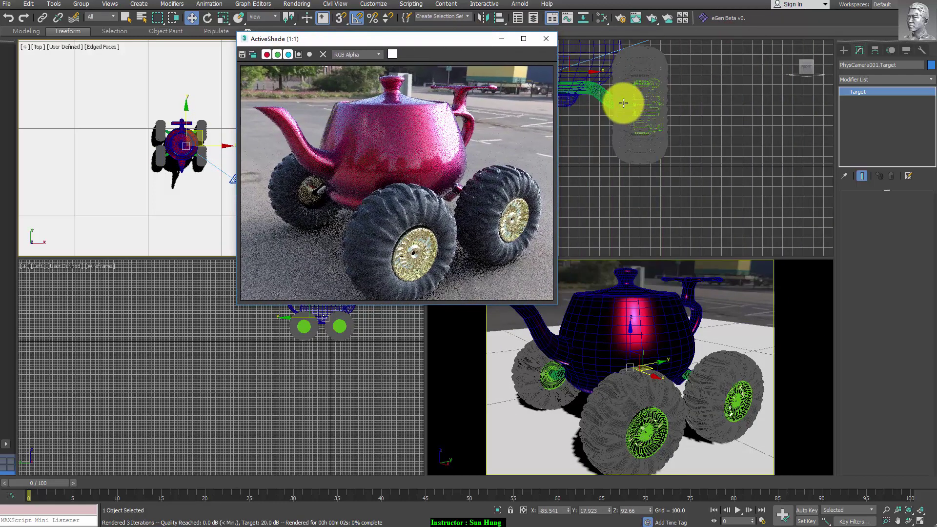
scroll(784, 188, "down", 3)
scroll(665, 157, "down", 3)
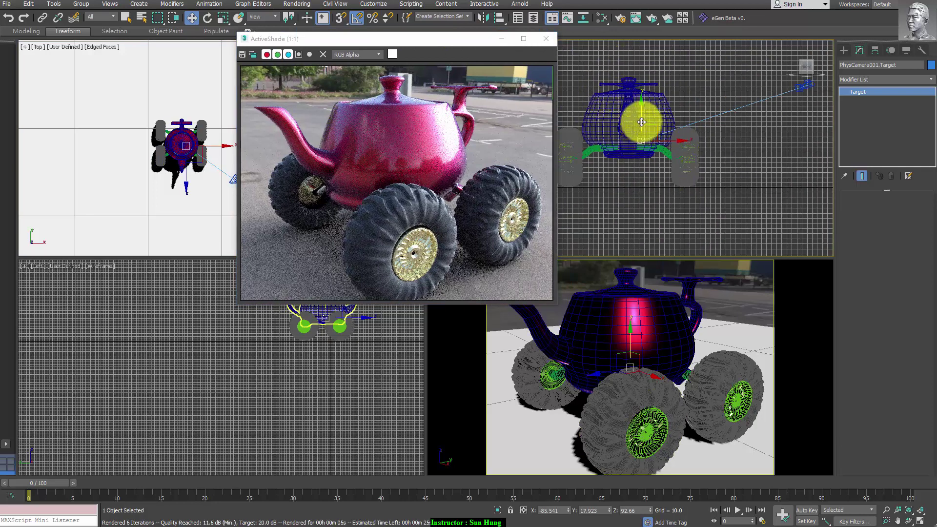
left_click_drag(641, 122, 642, 117)
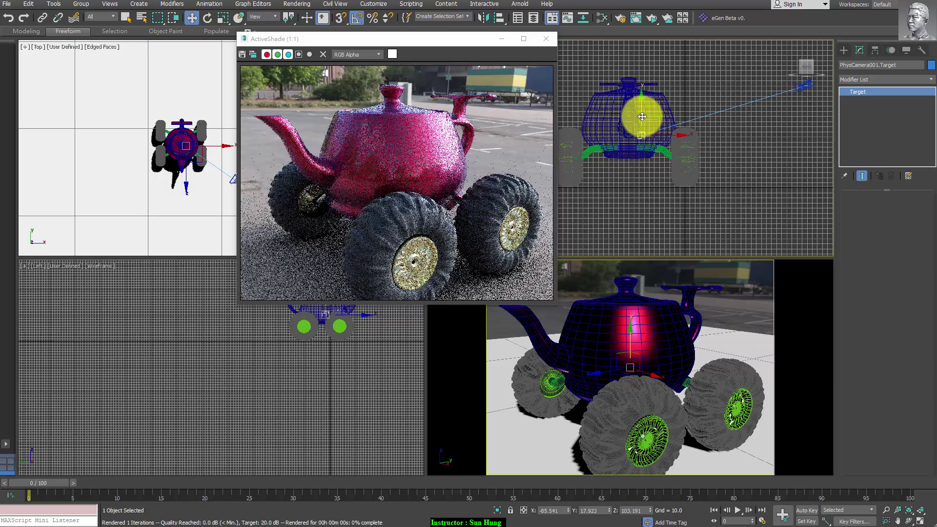
left_click(806, 83)
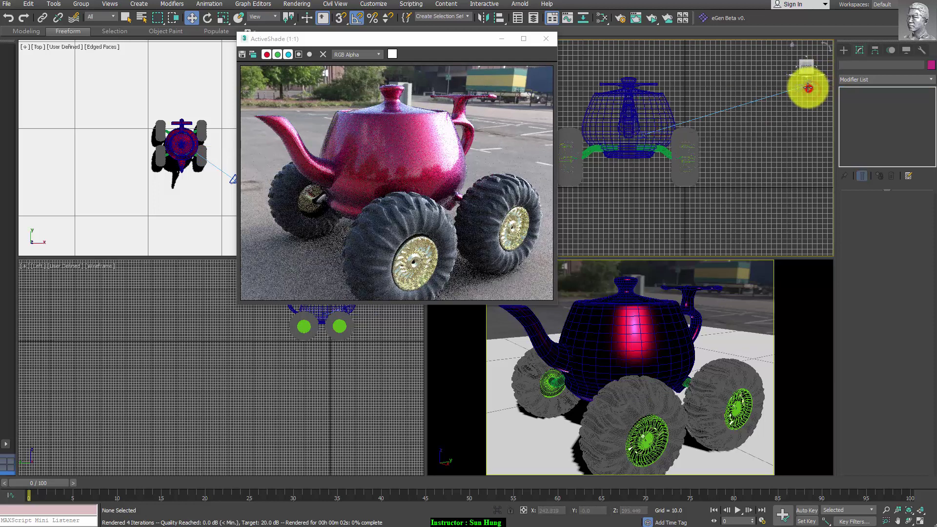
left_click(808, 87)
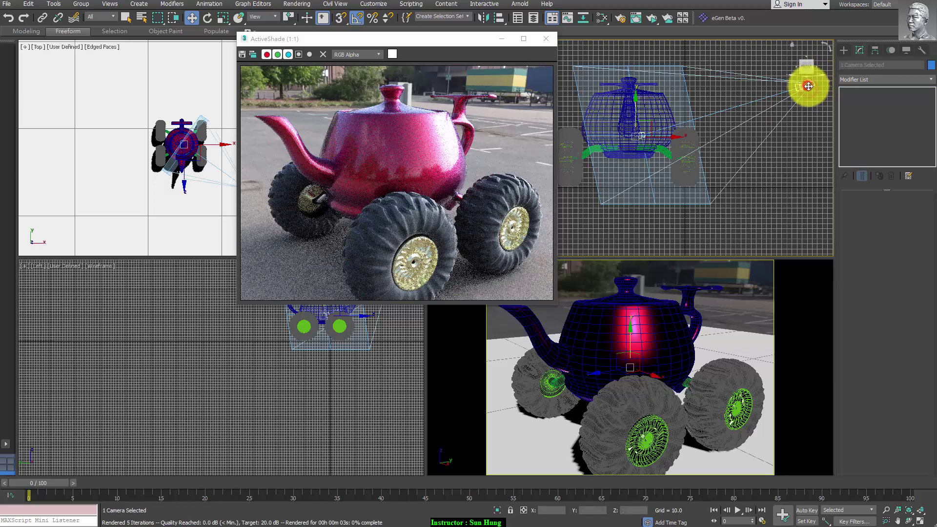
left_click(626, 230)
left_click(810, 84)
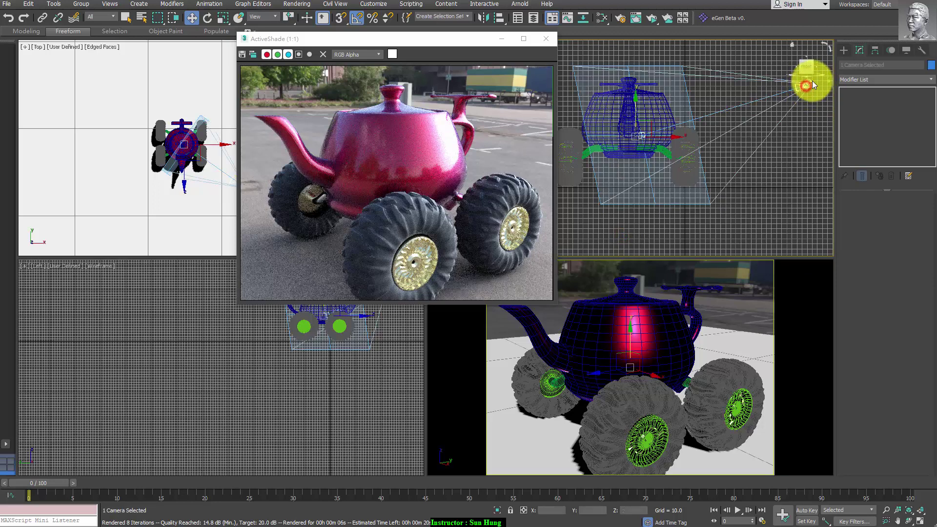
left_click(810, 80)
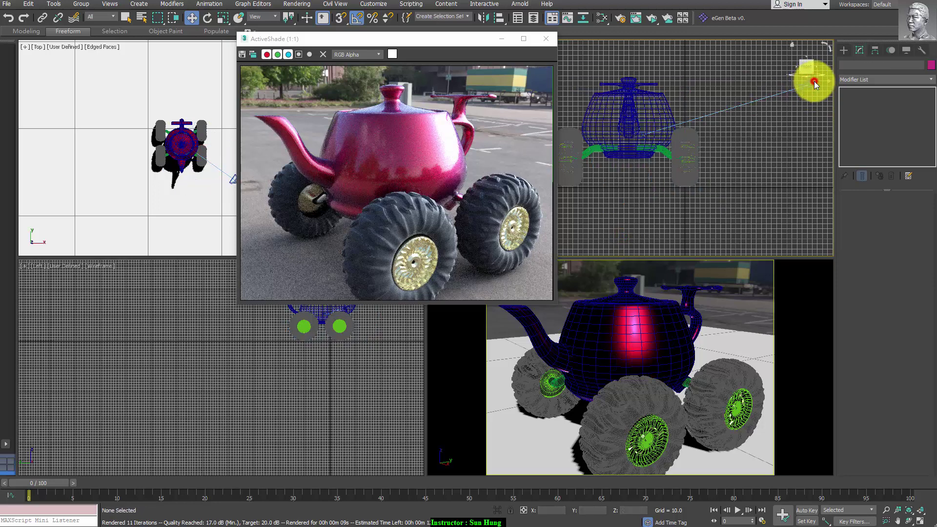
left_click(808, 86)
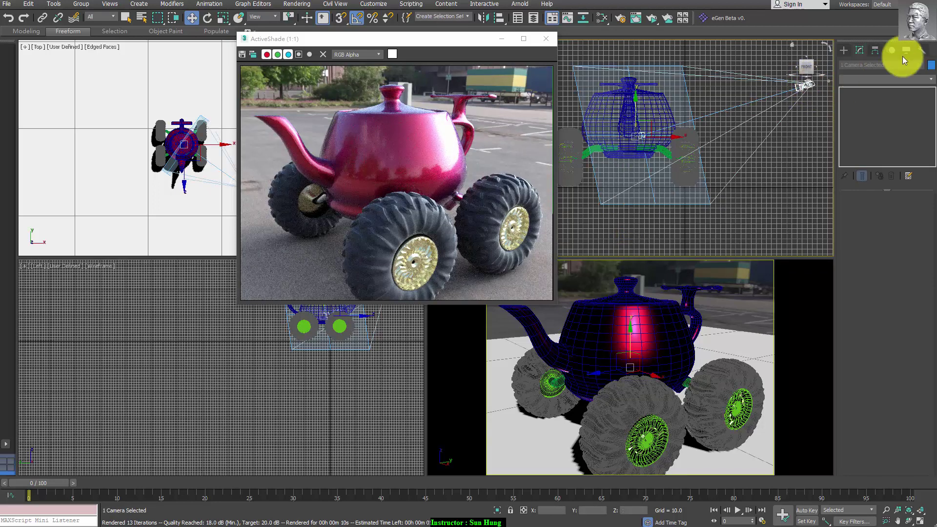
left_click(905, 48)
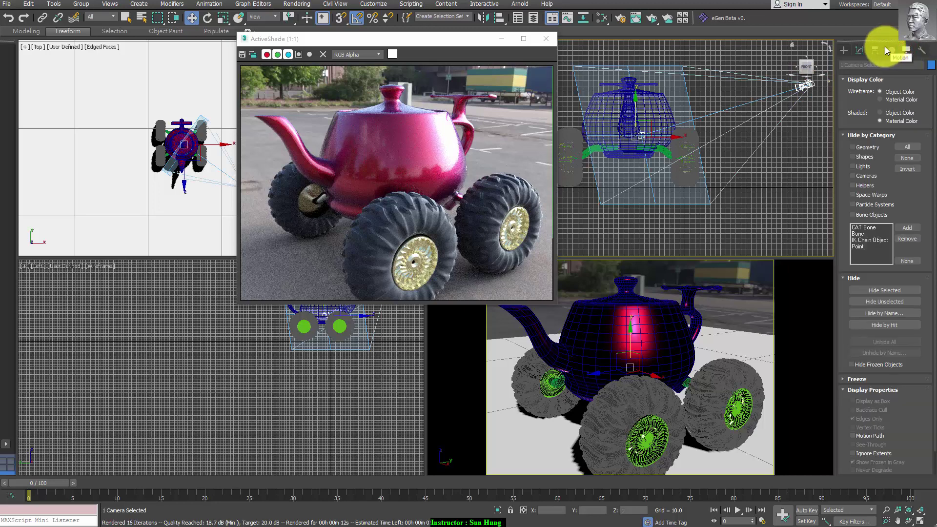
left_click(859, 50)
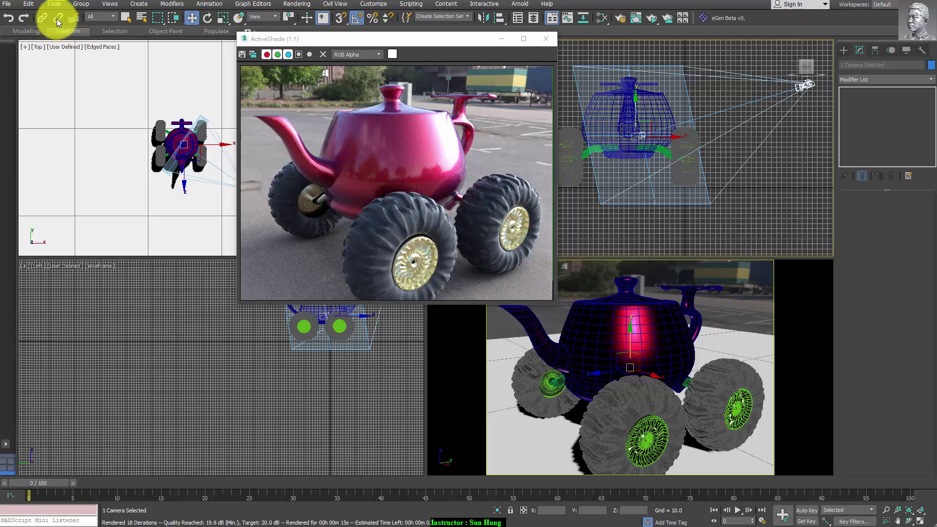
key("h")
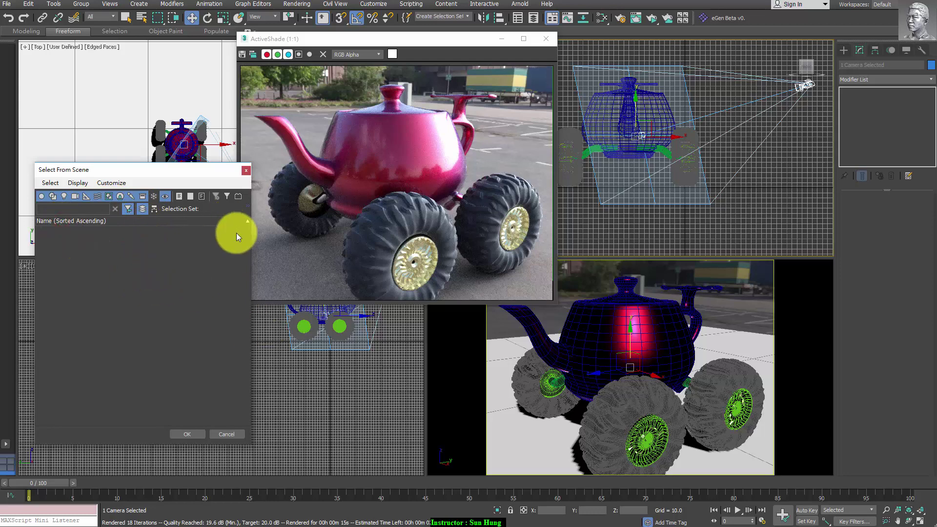
left_click(244, 170)
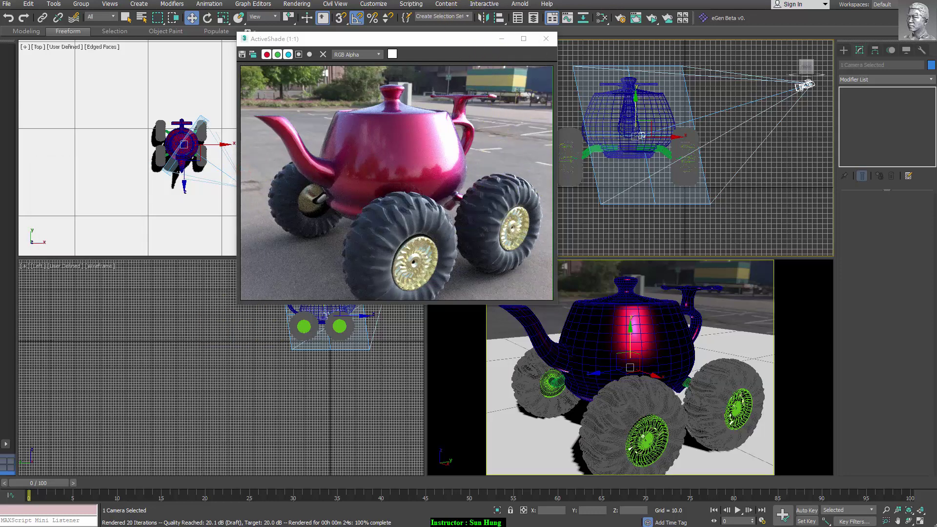
key("h")
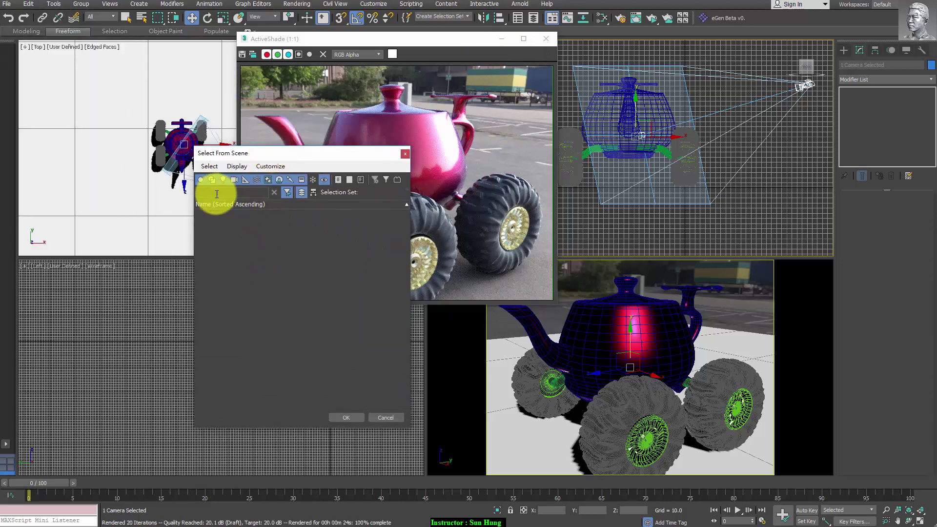
left_click(217, 194)
type("c")
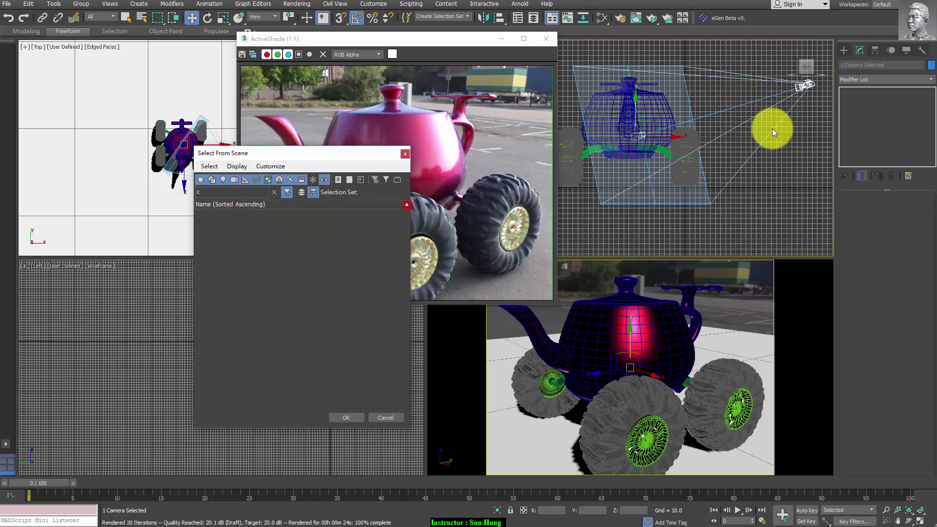
left_click(405, 154)
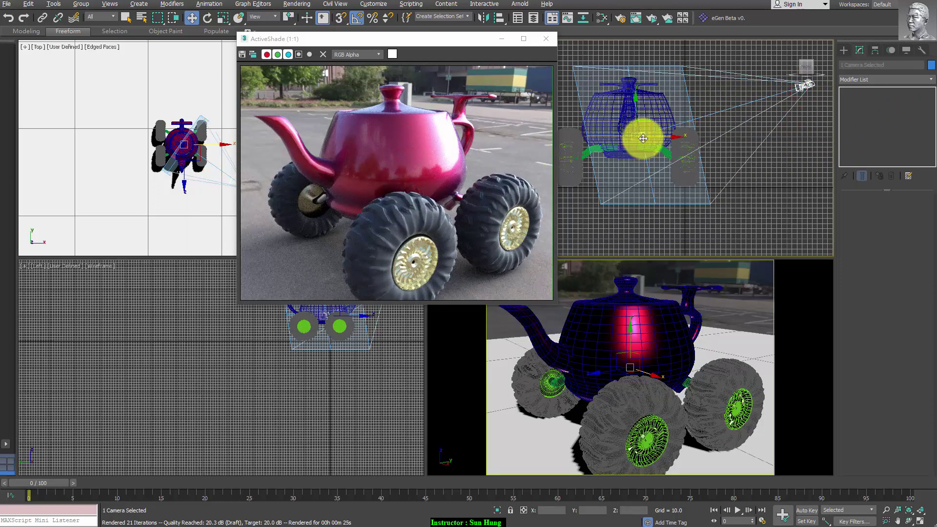
left_click(644, 136)
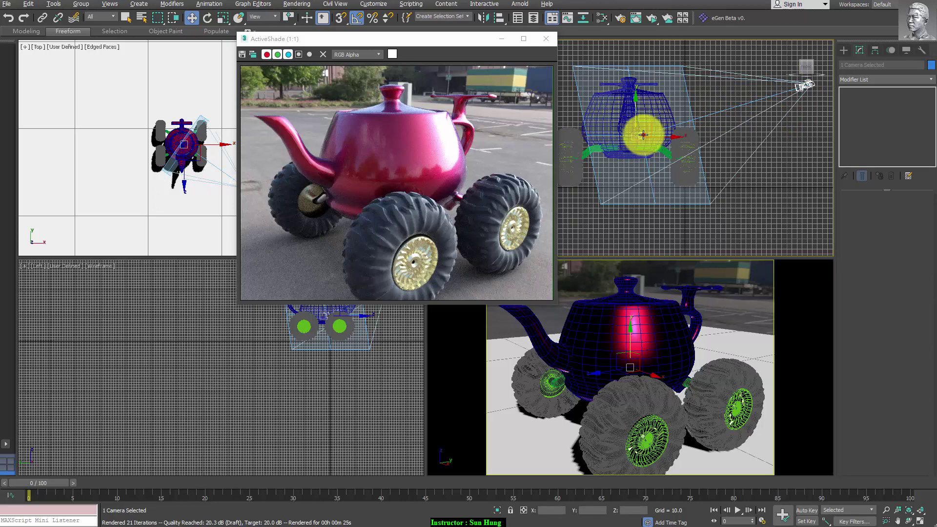
scroll(641, 129, "up", 2)
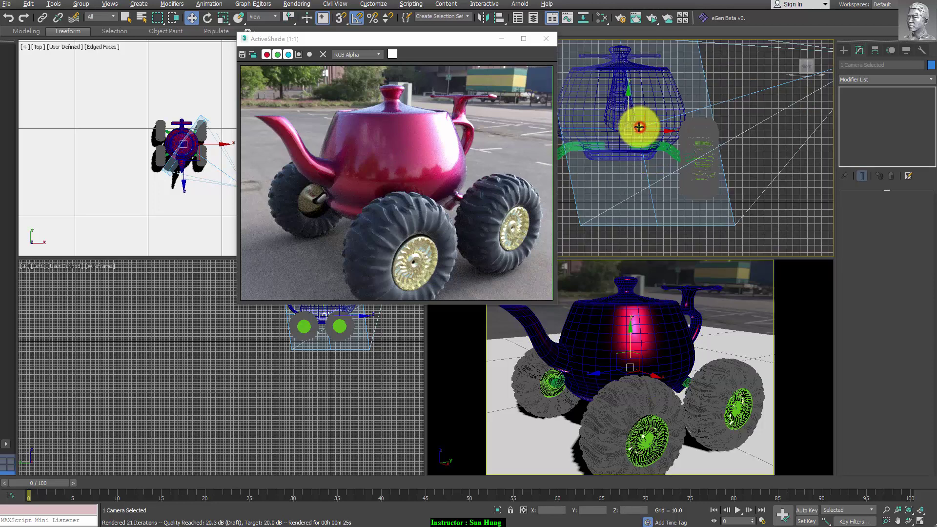
left_click(628, 155)
left_click(642, 128)
scroll(690, 151, "up", 2)
scroll(750, 139, "up", 2)
Step: Select PhysCamera001, collapse Basic, and list the film/sensor Preset choices
left_click(791, 109)
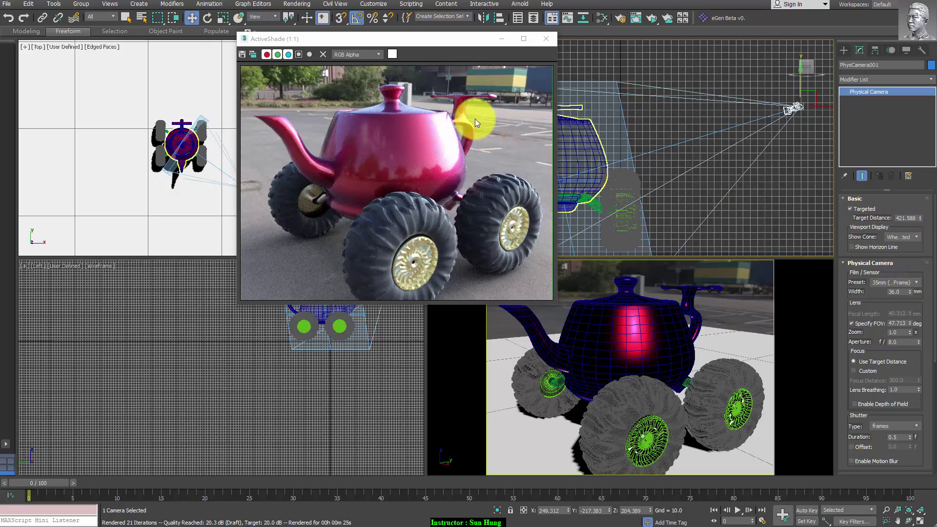
left_click(896, 201)
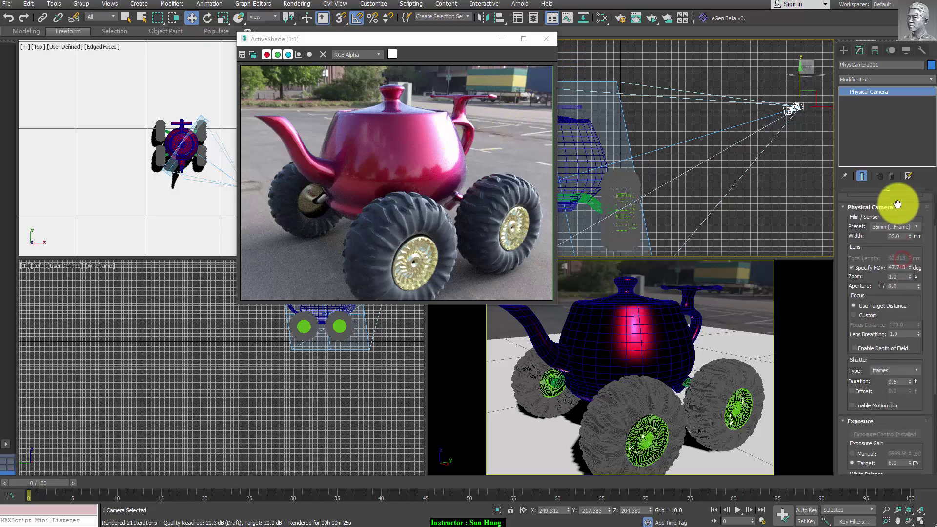
left_click(916, 225)
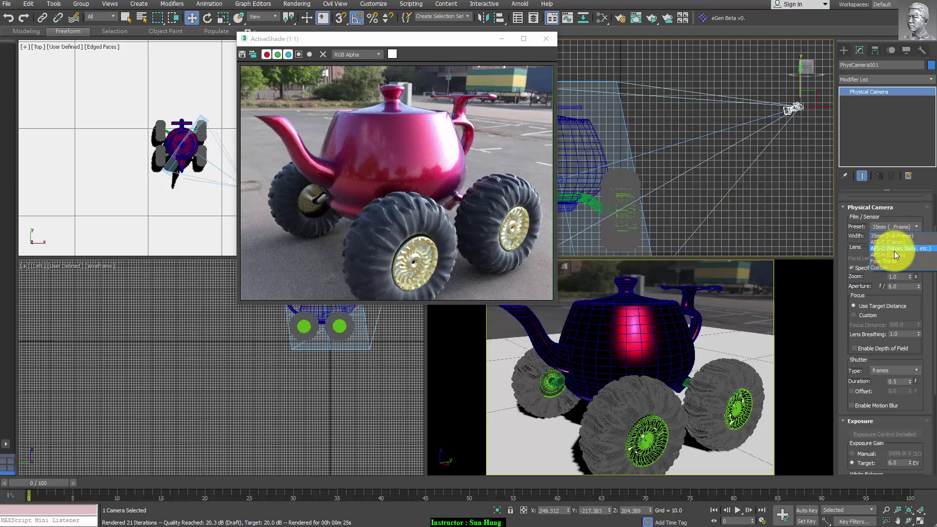
left_click(927, 290)
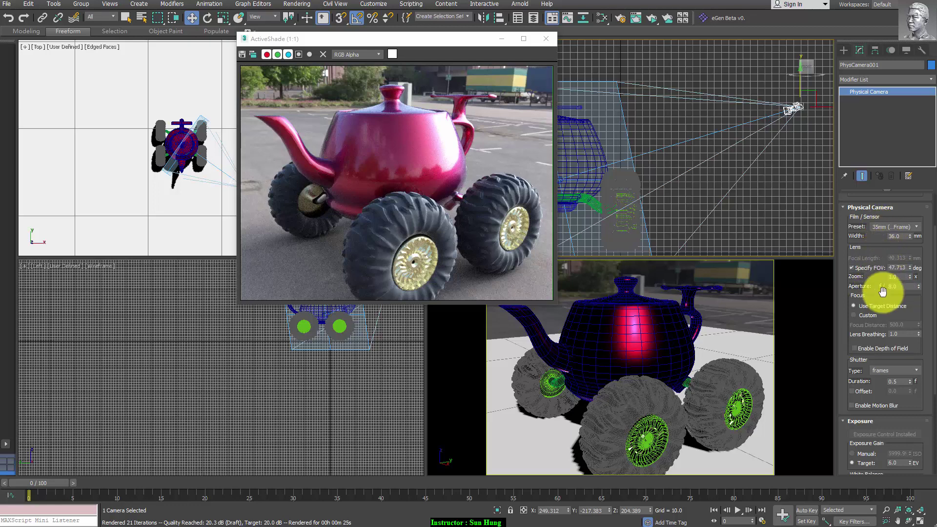
left_click(916, 231)
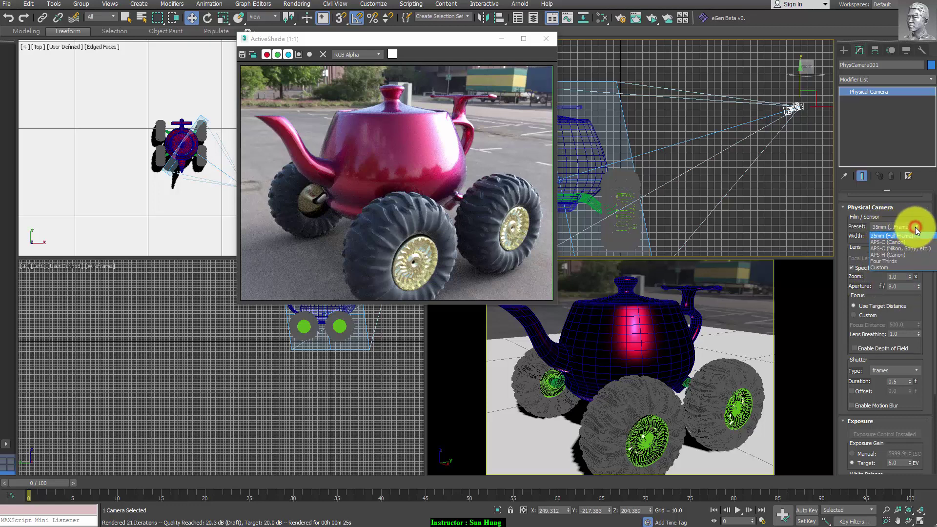
left_click(928, 226)
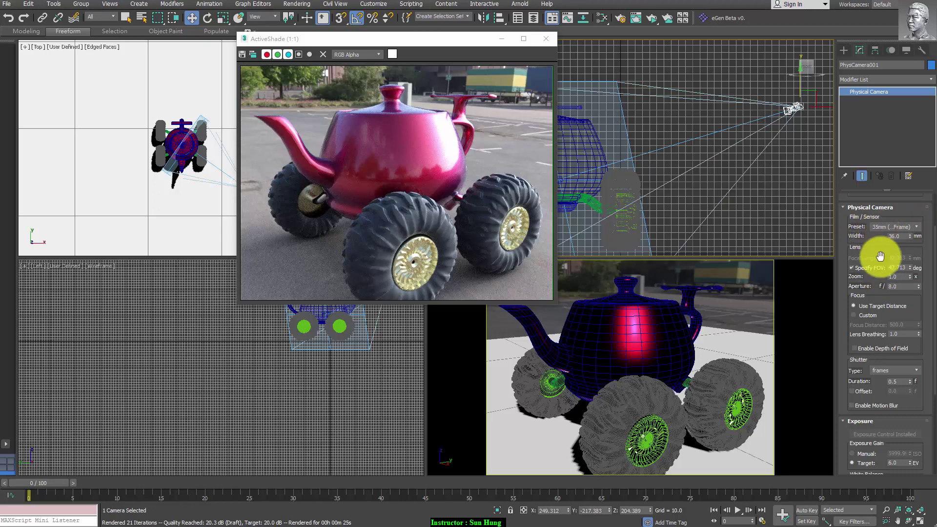
double_click(898, 286)
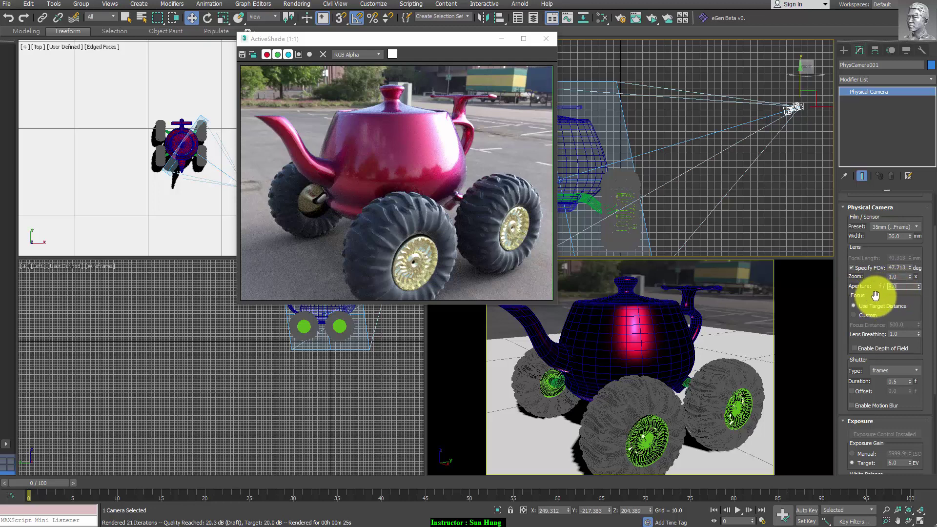
left_click_drag(920, 311, 916, 253)
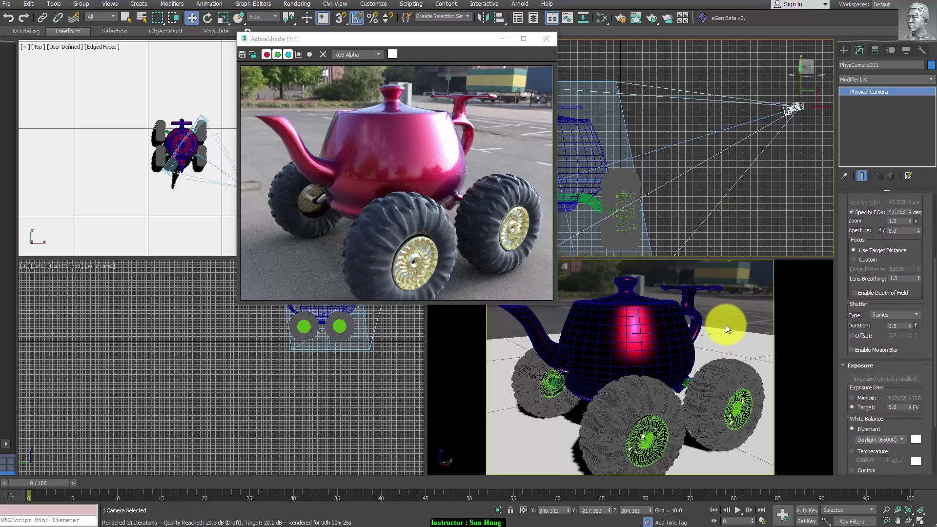
Step: Enable depth of field and expand the Bokeh and Lens Distortion rollouts
left_click(868, 291)
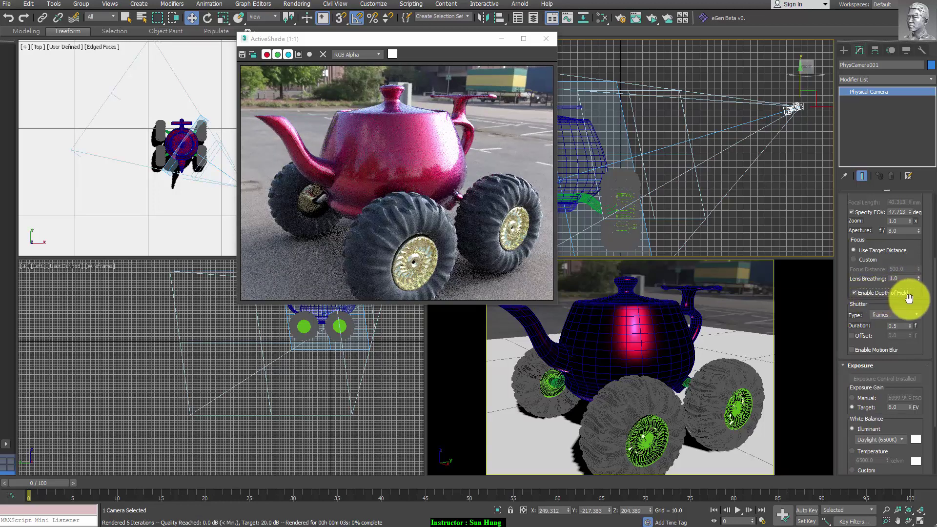
left_click_drag(912, 293, 921, 266)
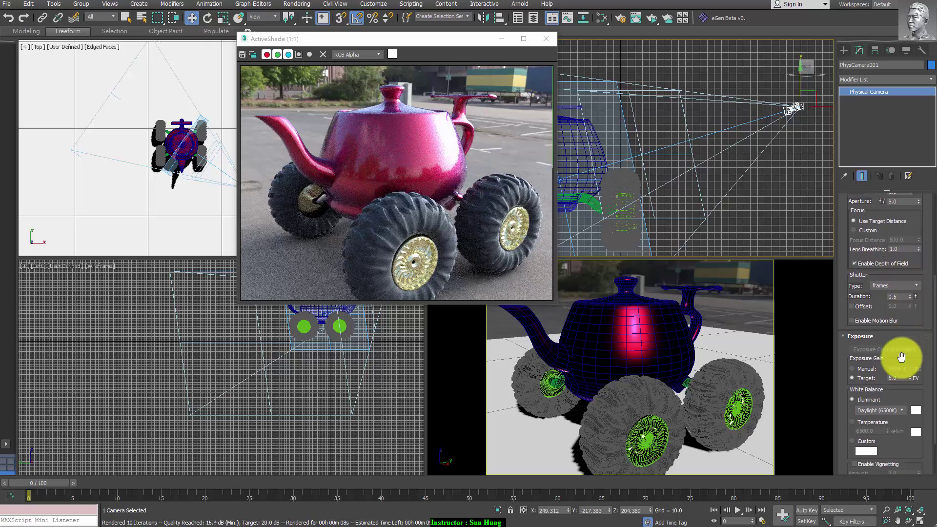
left_click(841, 334)
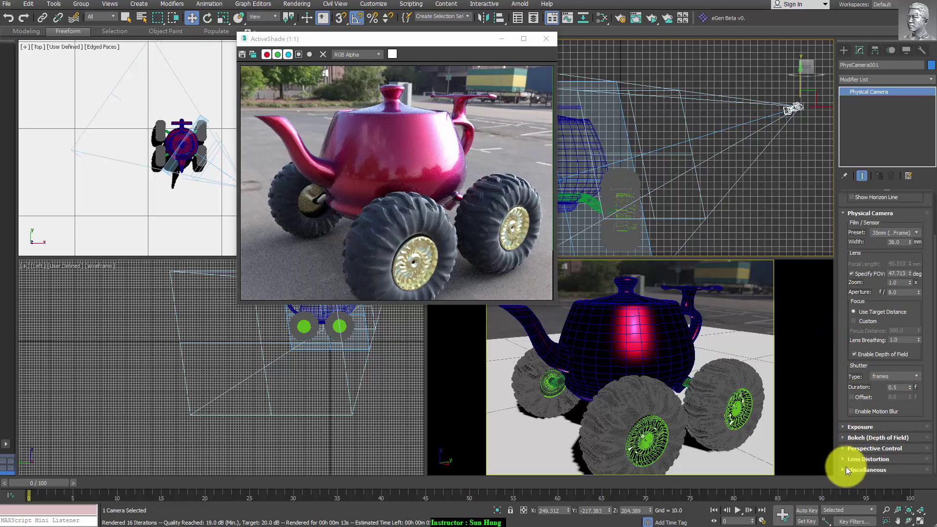
left_click(845, 439)
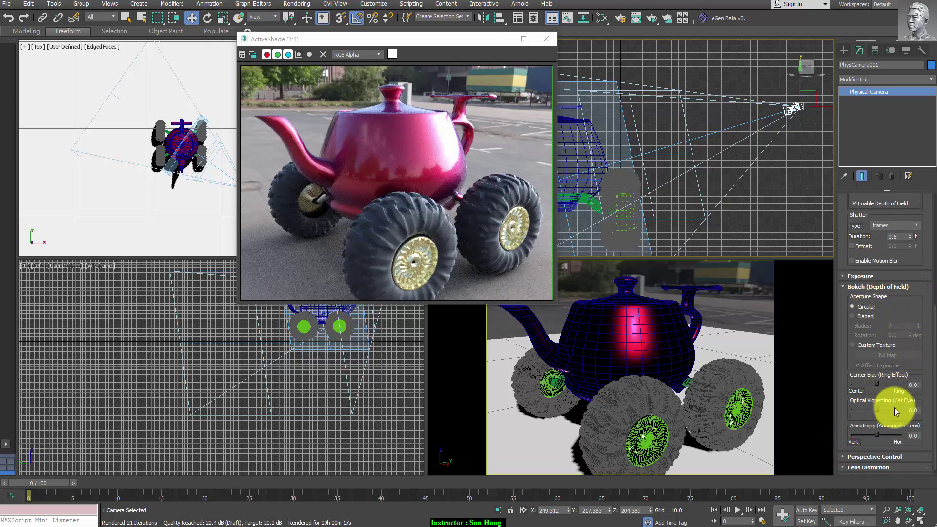
left_click(842, 467)
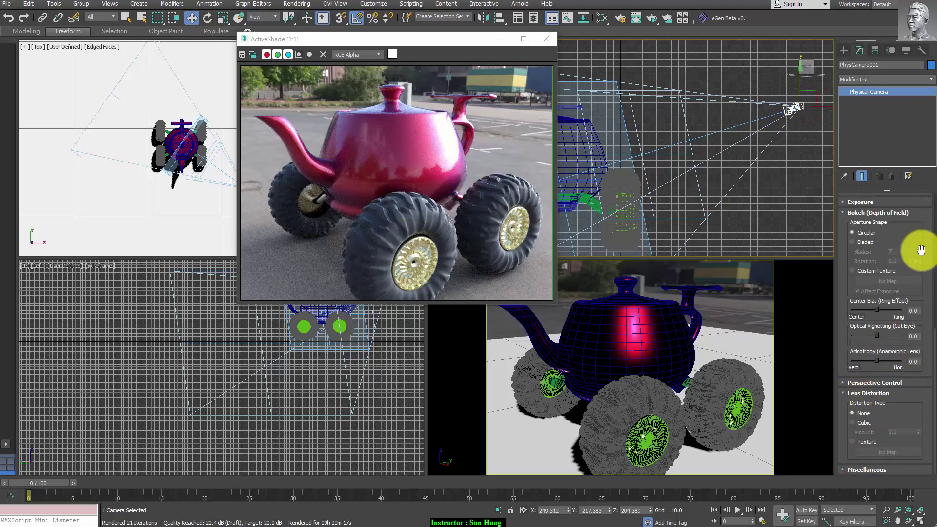
Step: Set PhysCamera001's Specify FOV to 70 degrees
left_click_drag(920, 241, 914, 460)
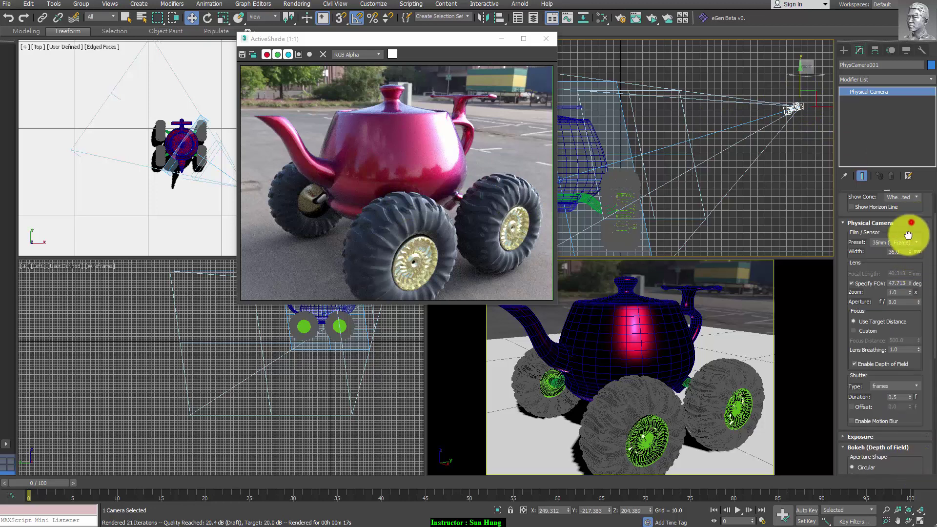
left_click_drag(915, 251, 906, 290)
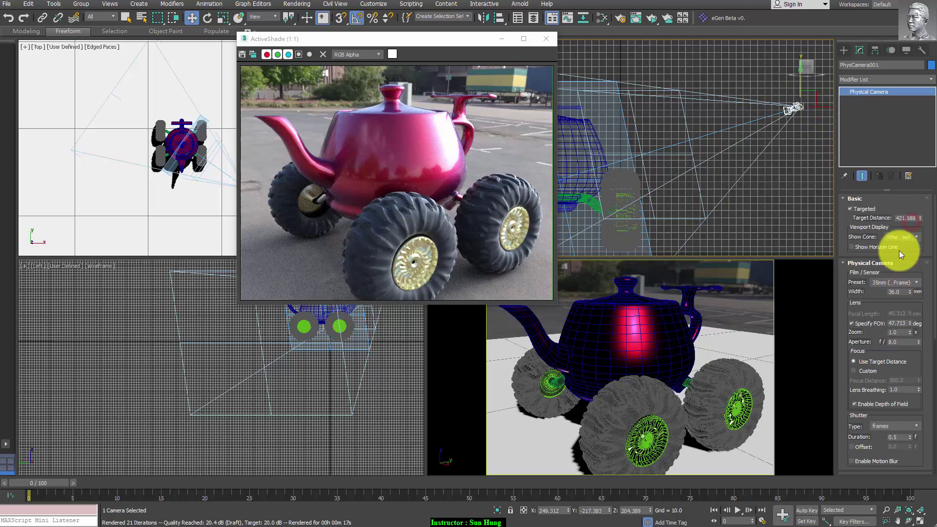
left_click(901, 292)
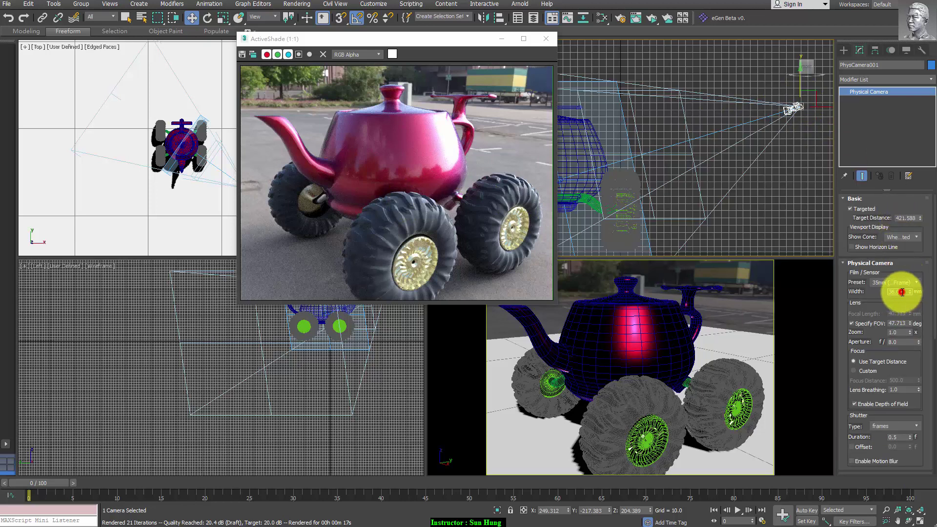
double_click(906, 324)
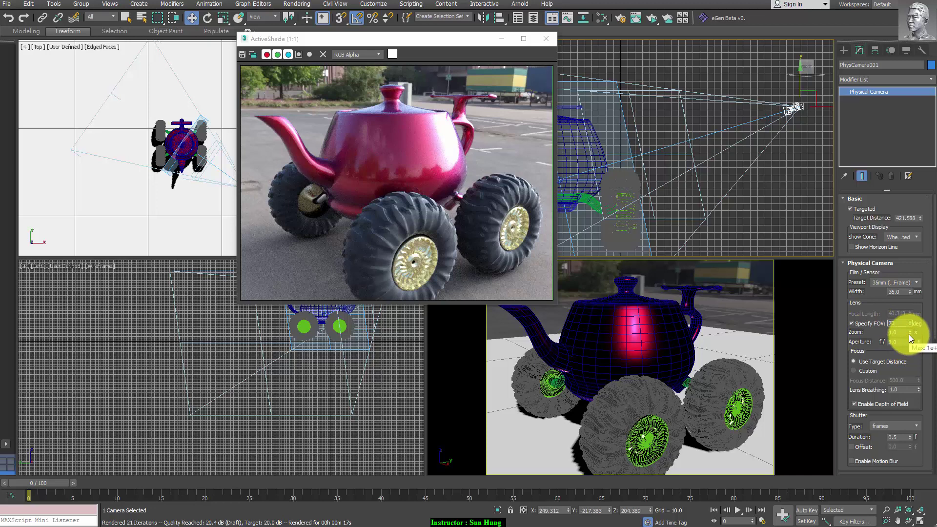
key("Return")
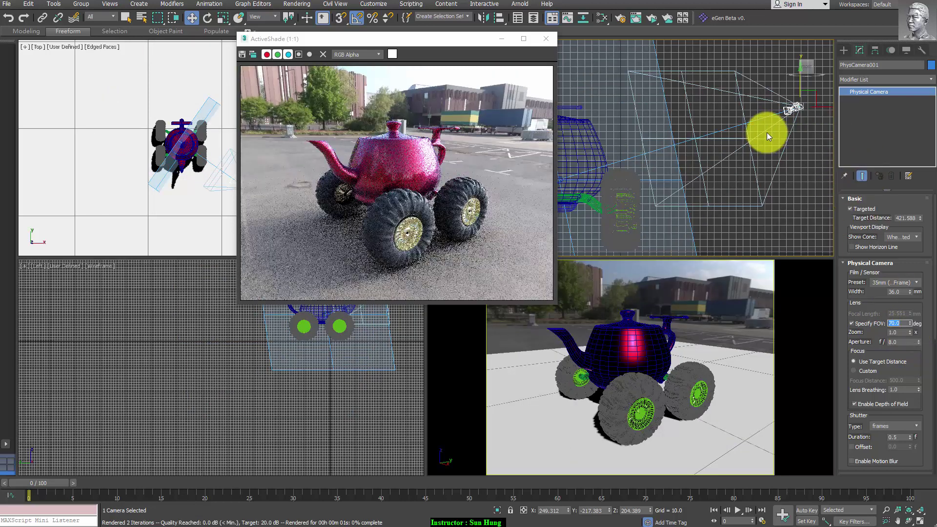
Step: Shift the camera left and nudge its target up and right in the Top view, rearranging ActiveShade
left_click_drag(808, 104, 721, 130)
mouse_move(442, 38)
left_mouse_down()
mouse_move(265, 232)
mouse_move(265, 254)
left_mouse_up()
left_click_drag(233, 195, 239, 172)
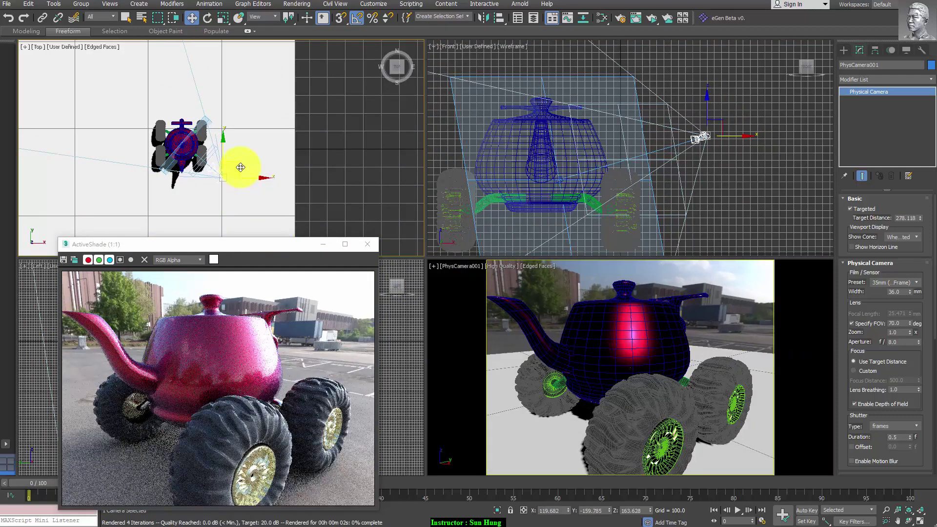
left_click_drag(239, 169, 253, 171)
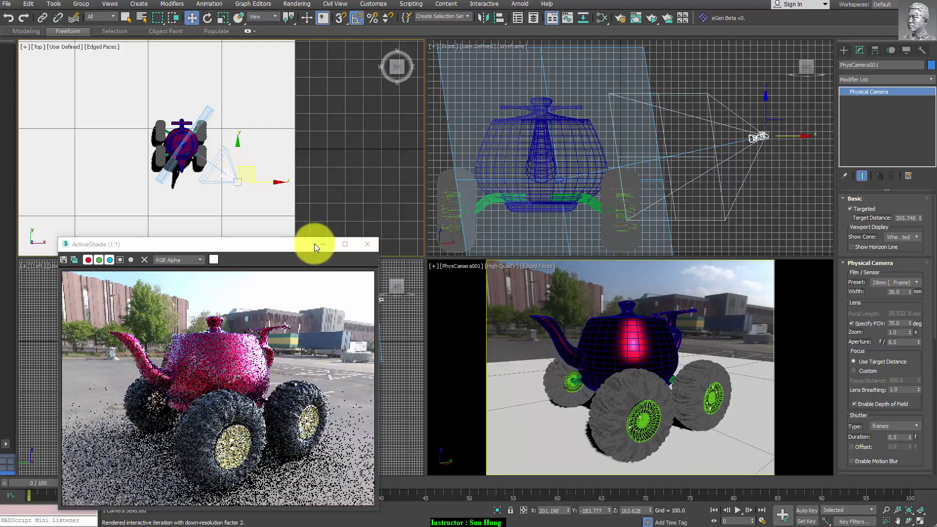
left_click_drag(297, 244, 364, 112)
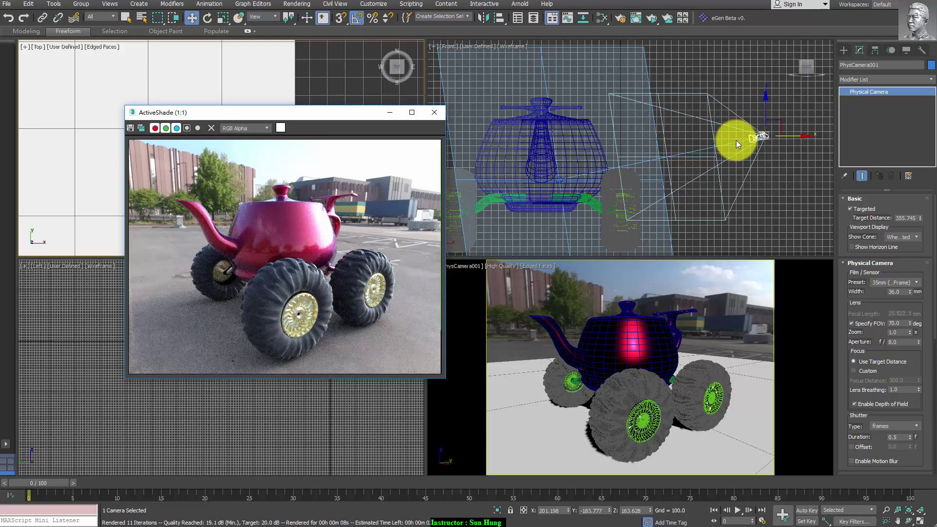
left_click(843, 50)
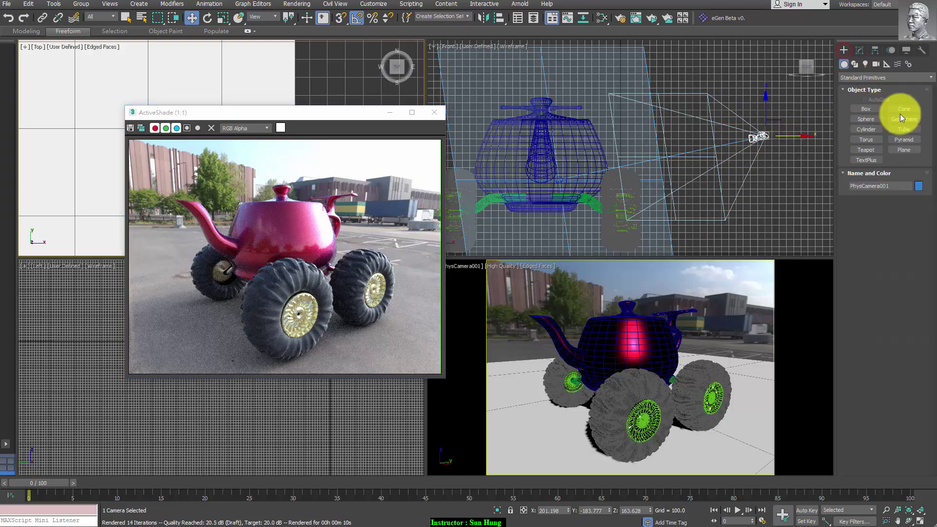
left_click(872, 77)
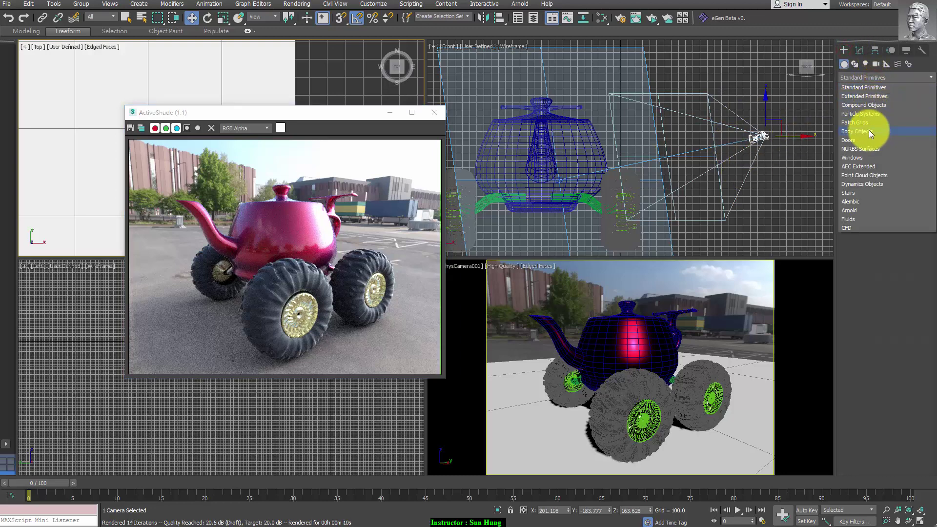
Step: Create a photometric Target Light dragged from the upper right down onto the teapot vehicle
left_click(866, 64)
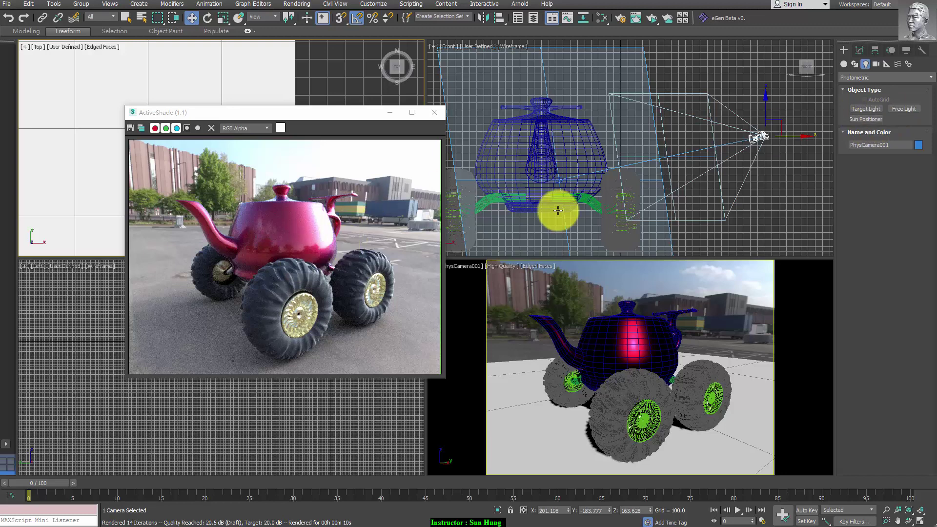
left_click(904, 108)
scroll(617, 161, "down", 4)
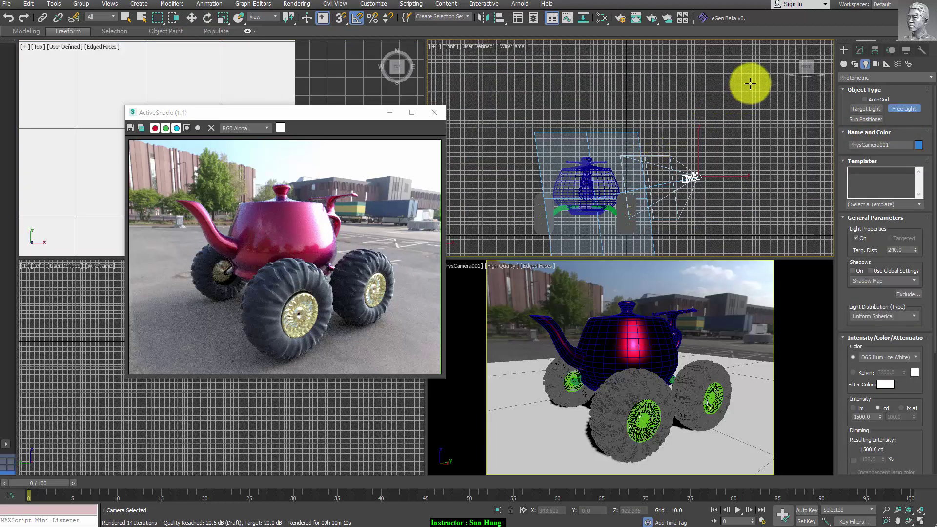
left_click(766, 84)
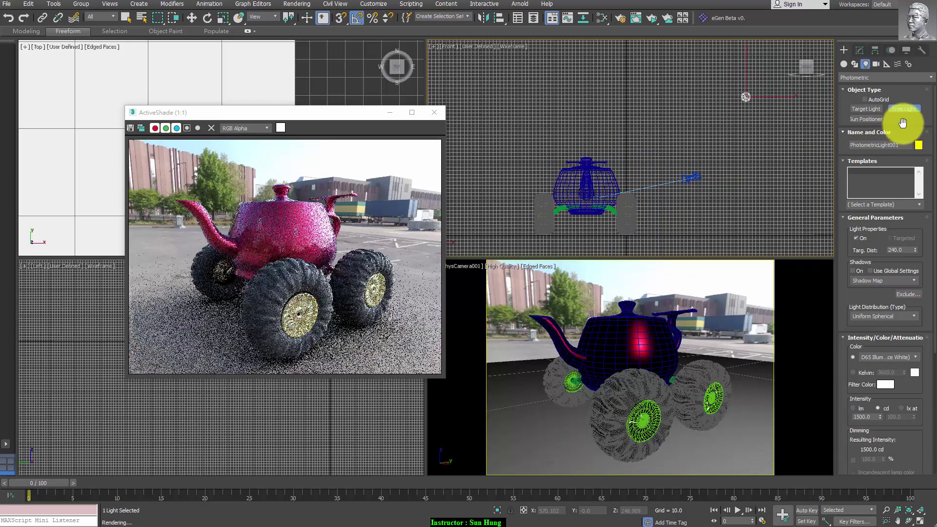
left_click(903, 112)
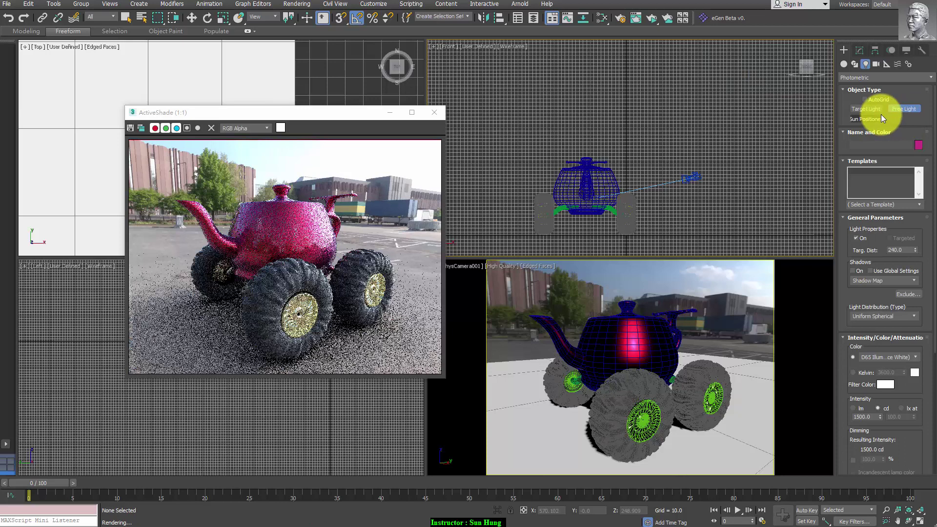
left_click(851, 109)
left_click_drag(732, 90, 588, 201)
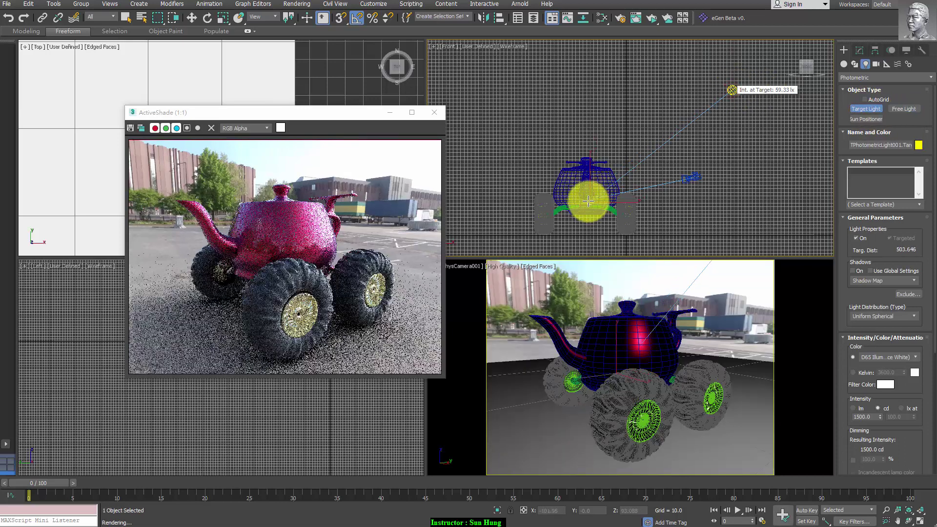
double_click(350, 113)
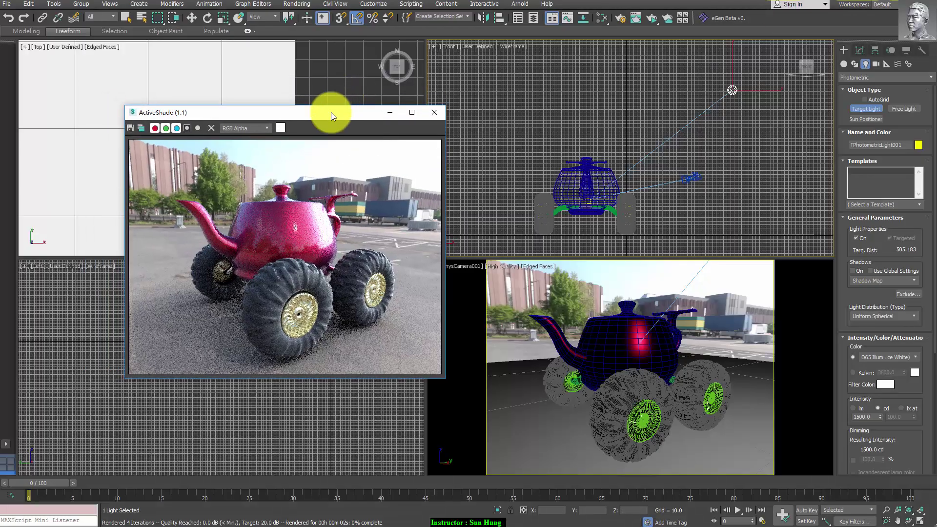
left_click_drag(331, 112, 282, 229)
right_click(267, 150)
Step: Move the light up in the Top view and enable Light On, Shadows On and Area Shadows
key("w")
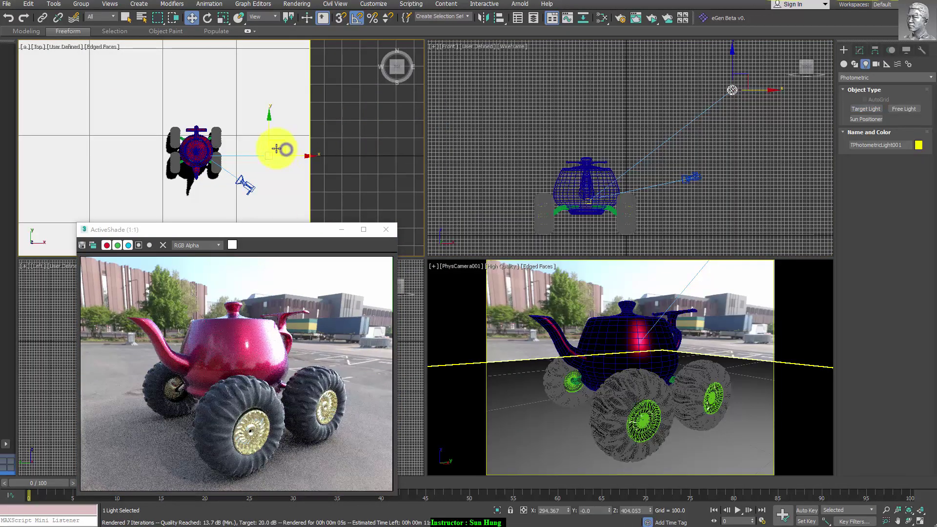
left_click_drag(276, 148, 281, 91)
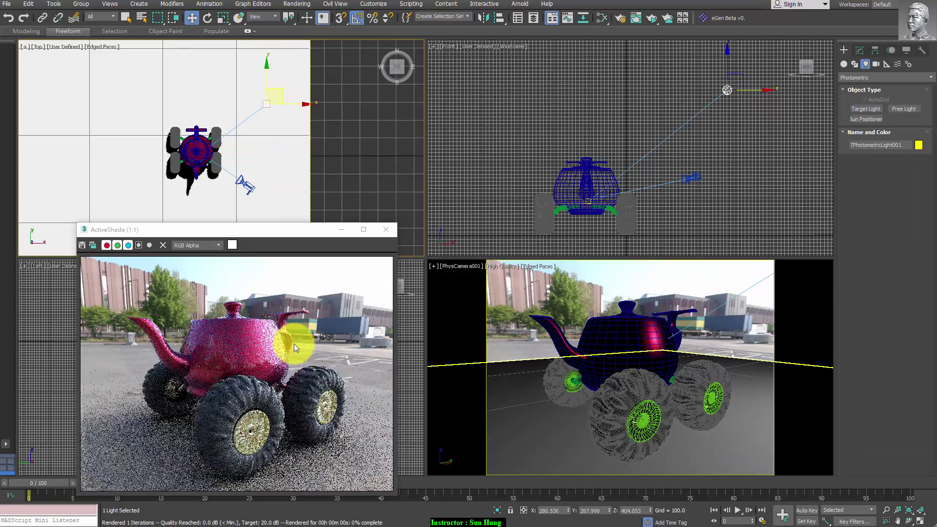
left_click(859, 49)
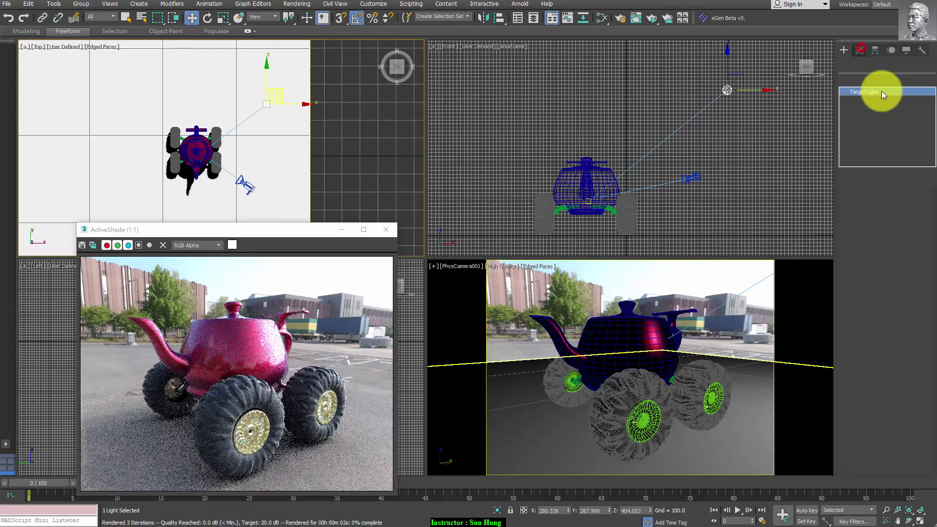
left_click(856, 275)
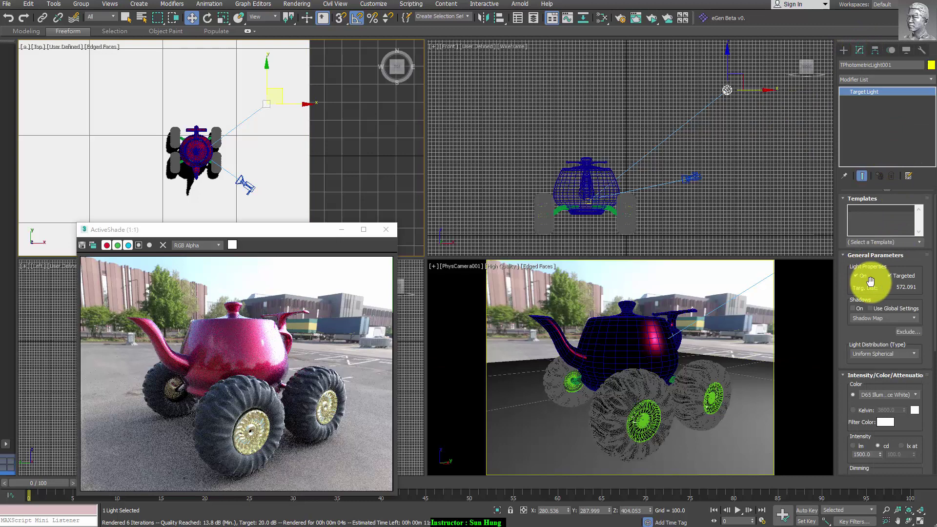
left_click(854, 308)
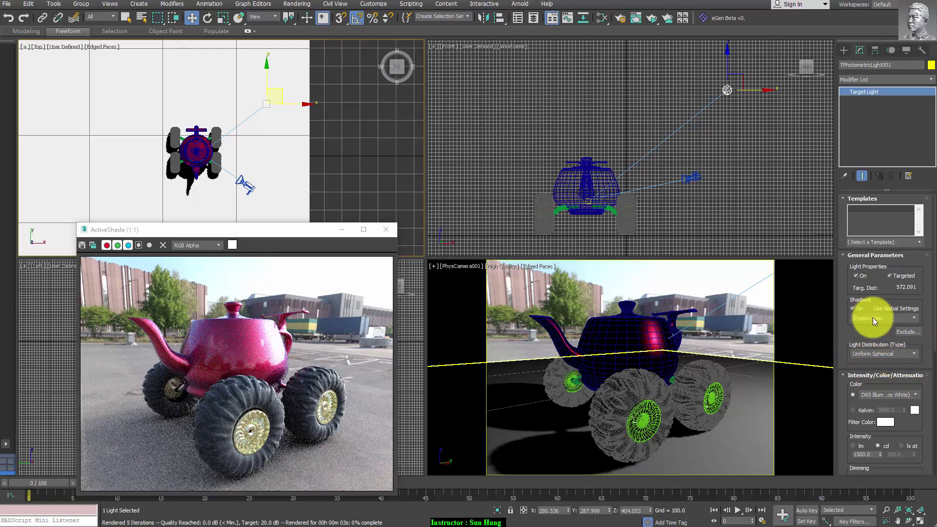
left_click(881, 338)
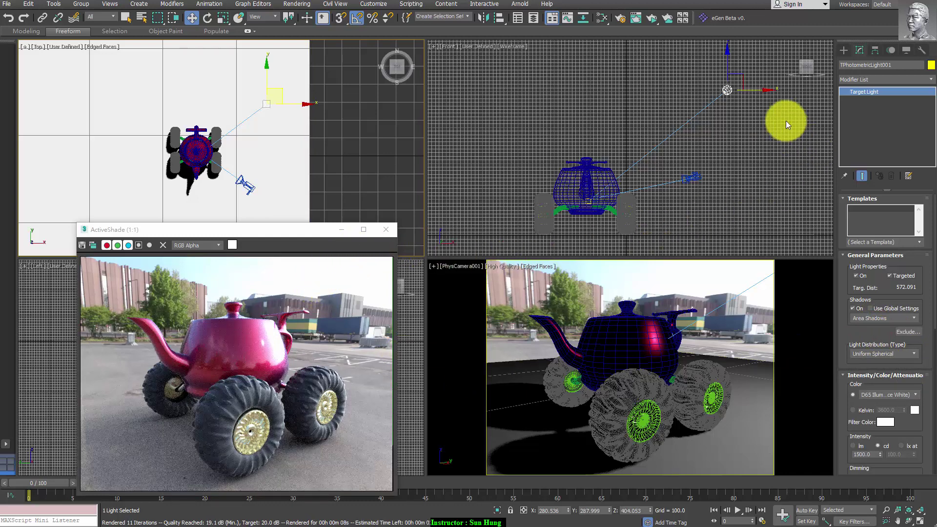
Step: Set the light colour to a Kelvin temperature of 6500
left_click_drag(877, 337, 878, 309)
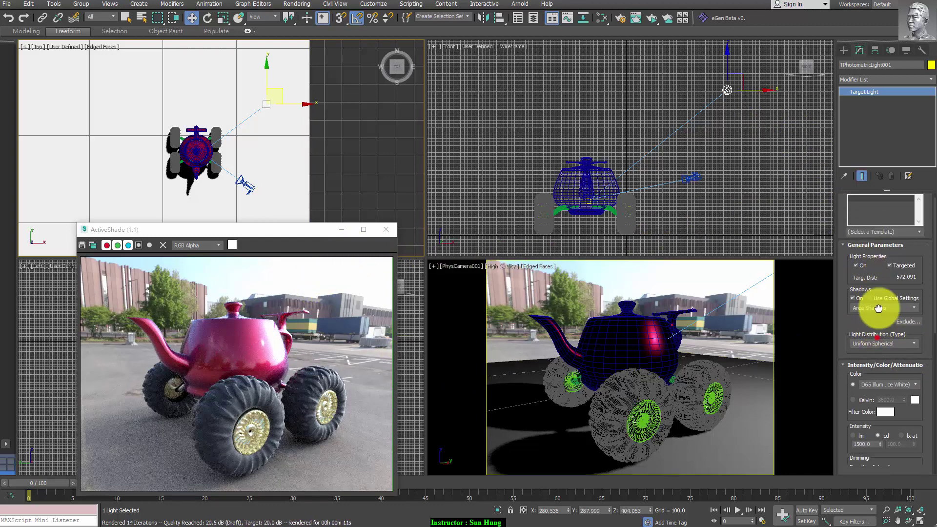
scroll(878, 309, "down", 4)
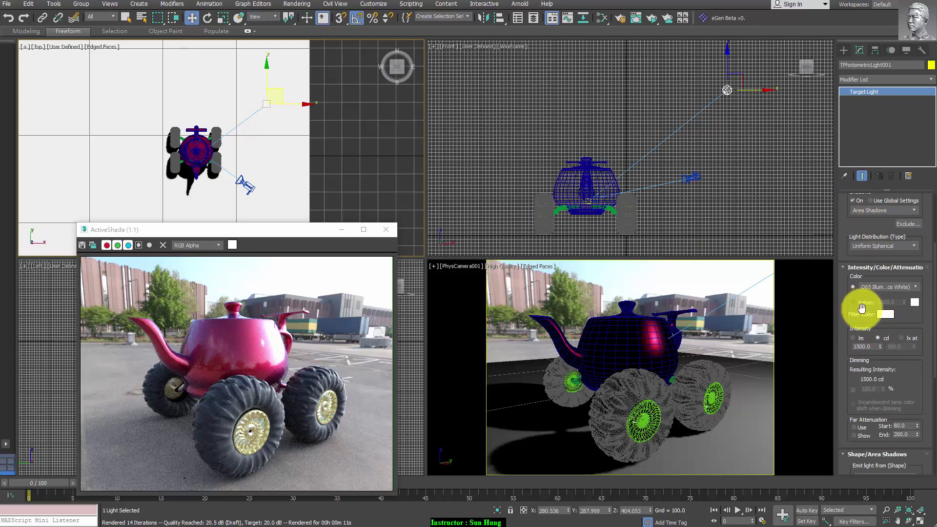
left_click(861, 303)
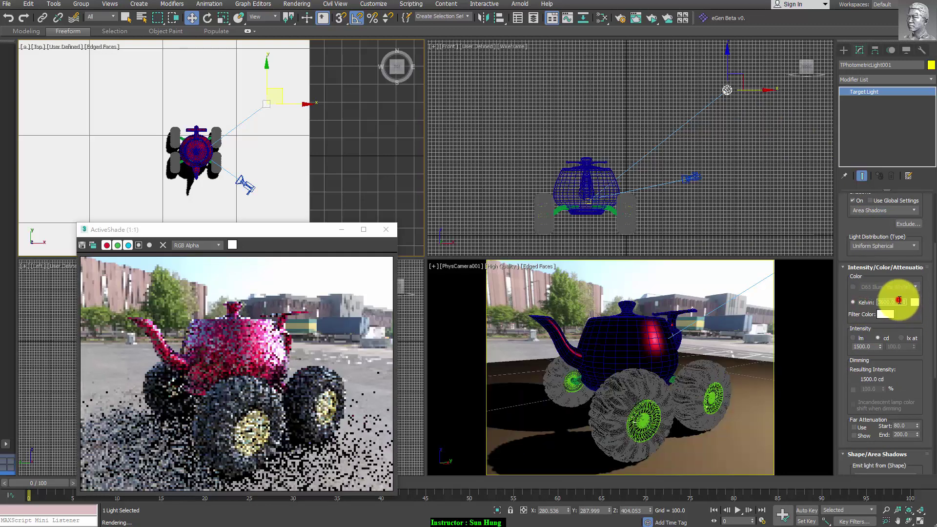
type("5")
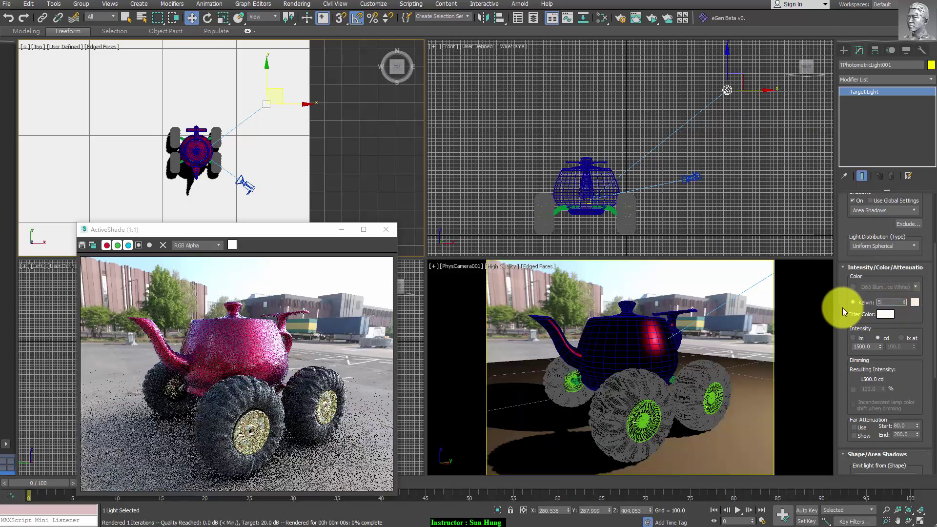
key("BackSpace")
key("BackSpace")
type("65")
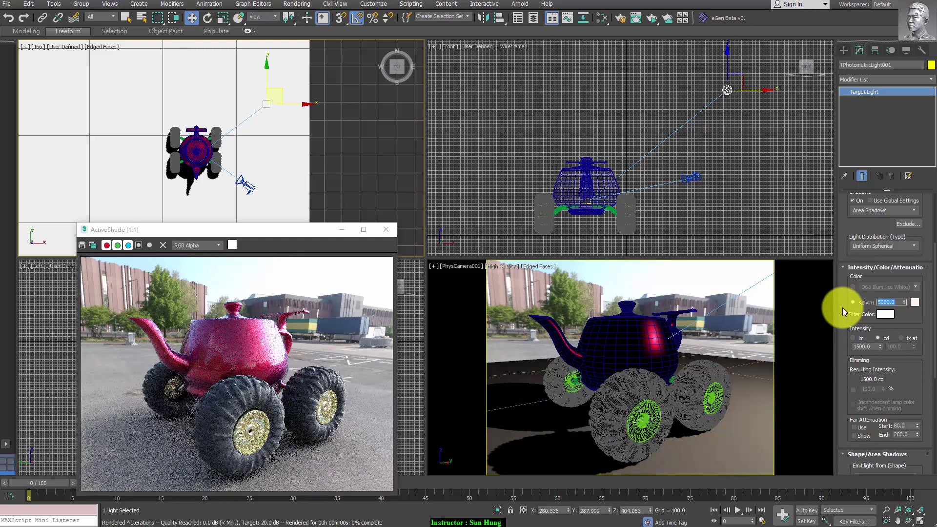
type("00")
key("Return")
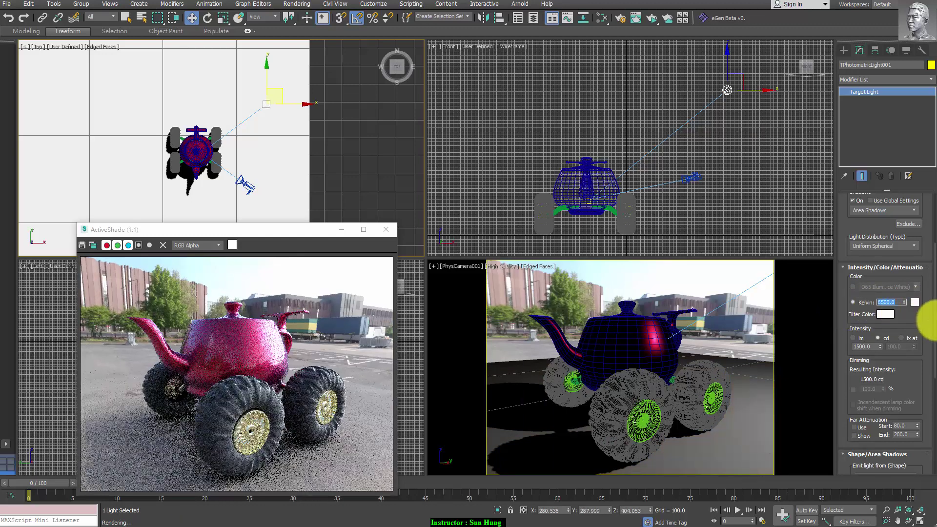
scroll(907, 322, "down", 2)
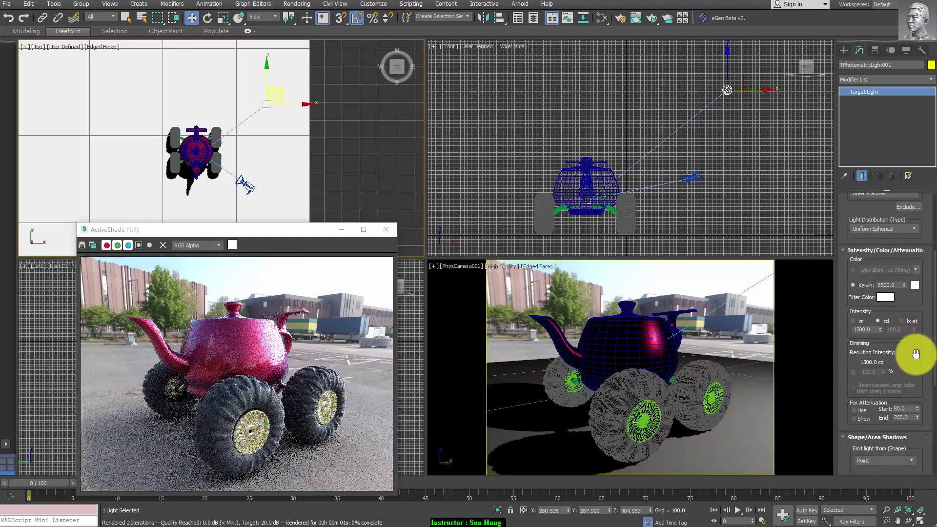
mouse_move(914, 352)
left_mouse_down()
mouse_move(917, 424)
mouse_move(915, 305)
left_mouse_up()
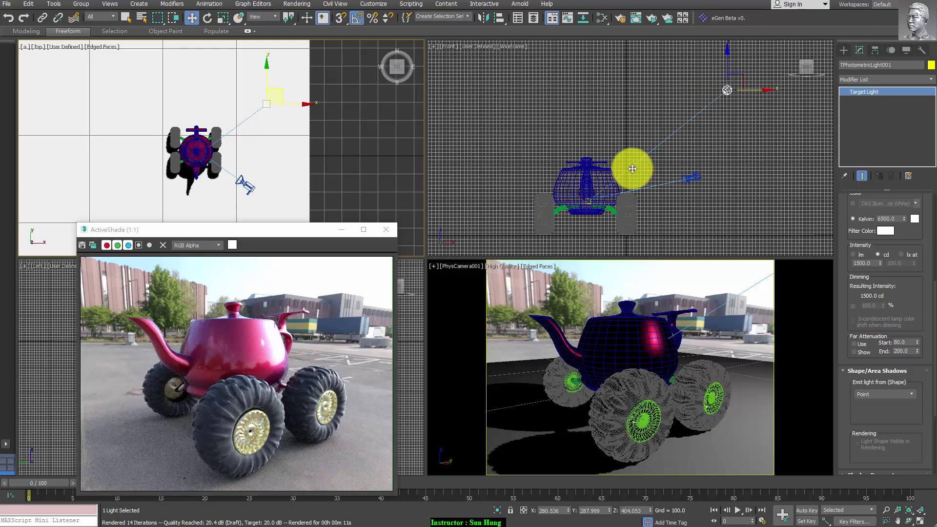
Step: Move the target light farther up and right in the Top view
left_click_drag(231, 133, 281, 71)
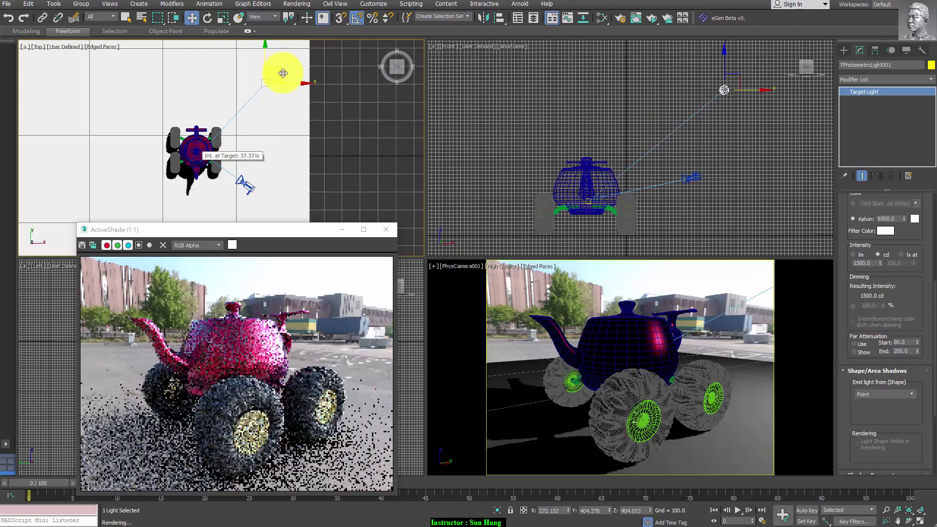
mouse_move(333, 365)
left_mouse_down()
mouse_move(328, 396)
mouse_move(258, 345)
mouse_move(274, 338)
left_mouse_up()
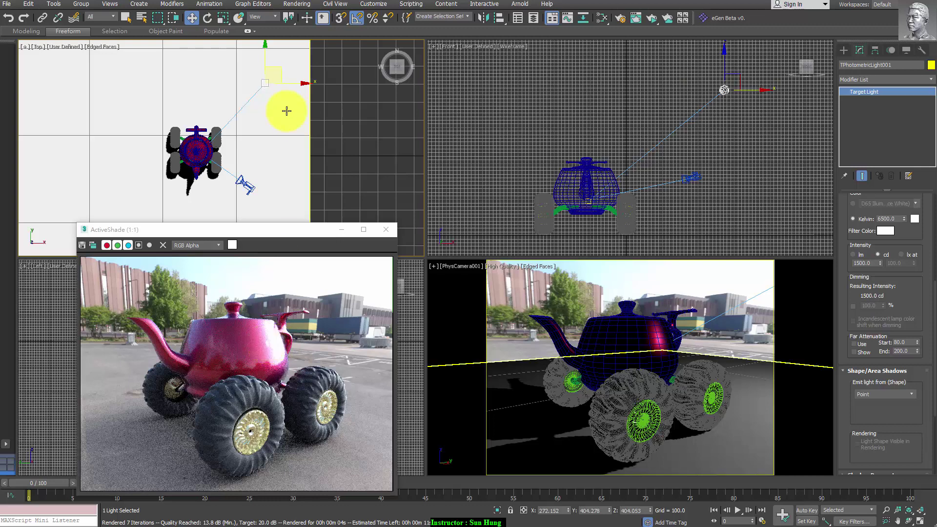
left_click_drag(273, 73, 284, 39)
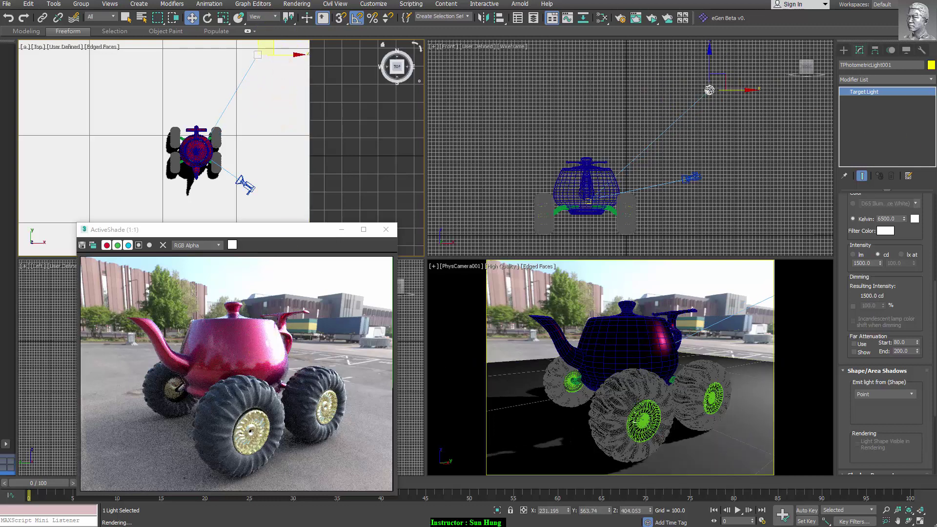
Step: Make the light emit from a Disc shape, dismiss the renderer message, and select Plane001
left_click_drag(932, 256, 927, 444)
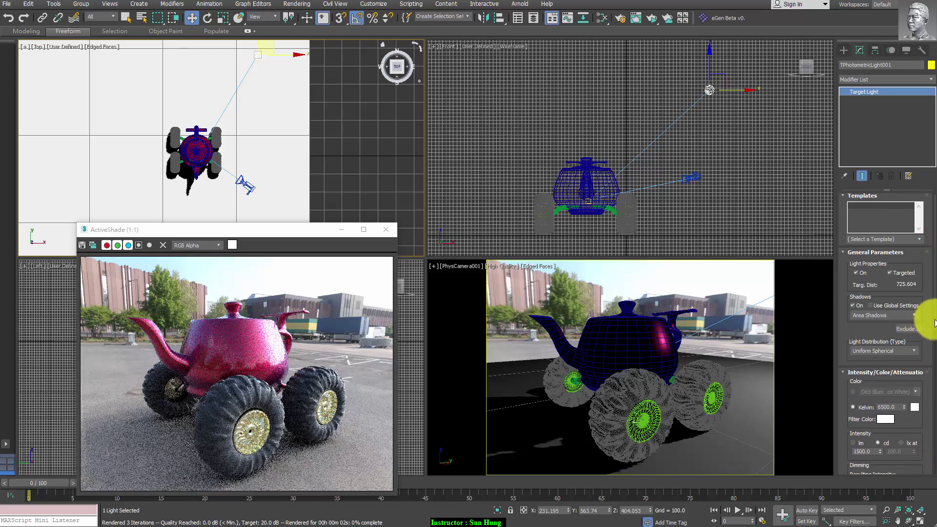
left_click_drag(920, 330, 916, 295)
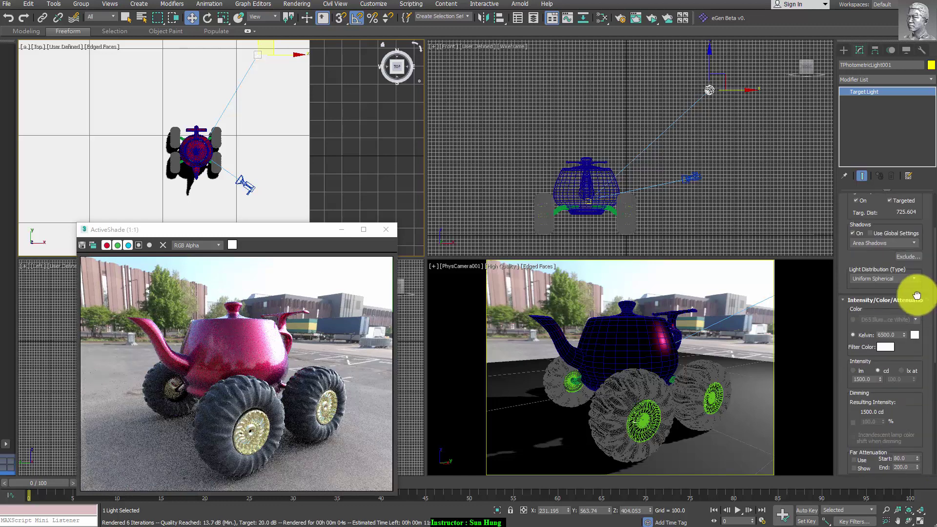
scroll(916, 287, "down", 3)
scroll(915, 312, "down", 3)
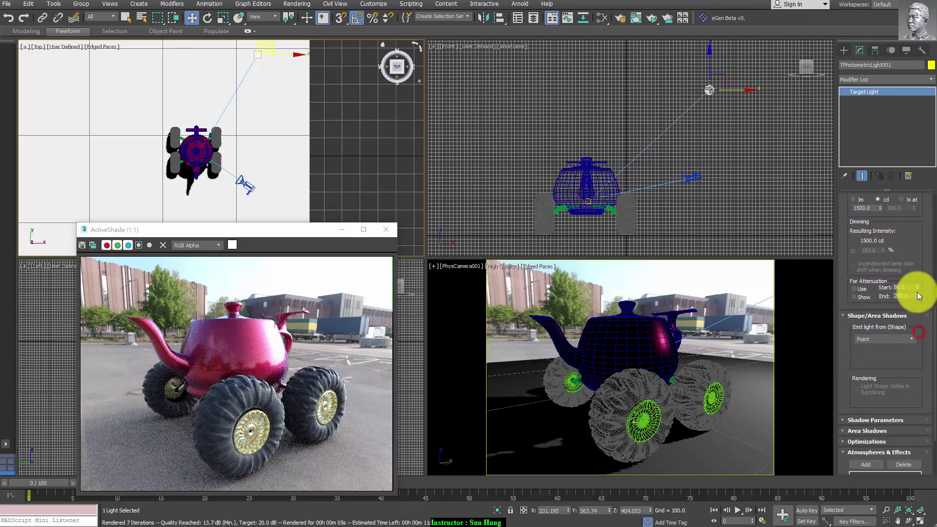
left_click(910, 338)
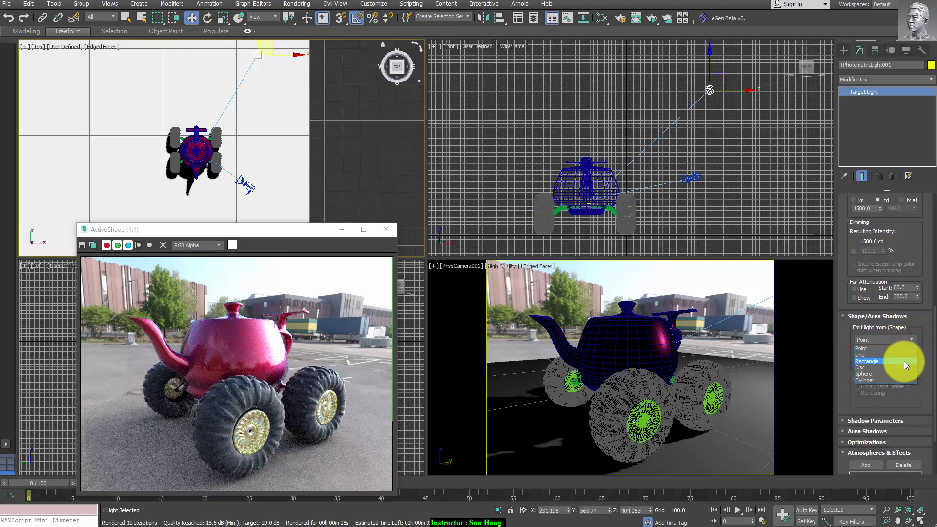
left_click(903, 366)
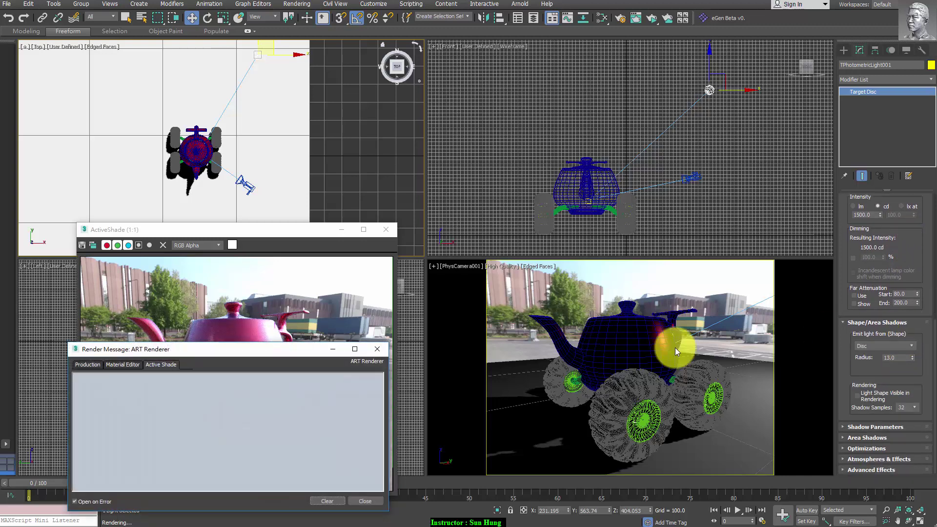
left_click(374, 349)
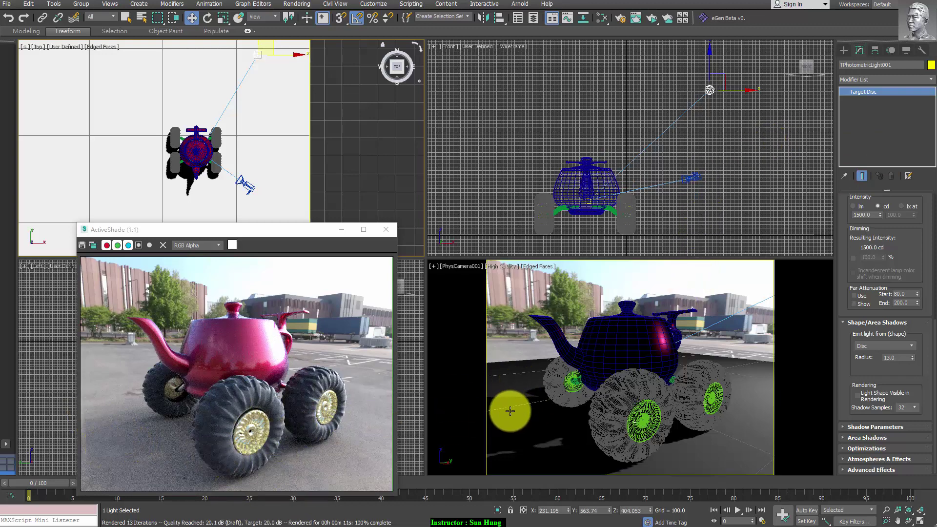
left_click(502, 406)
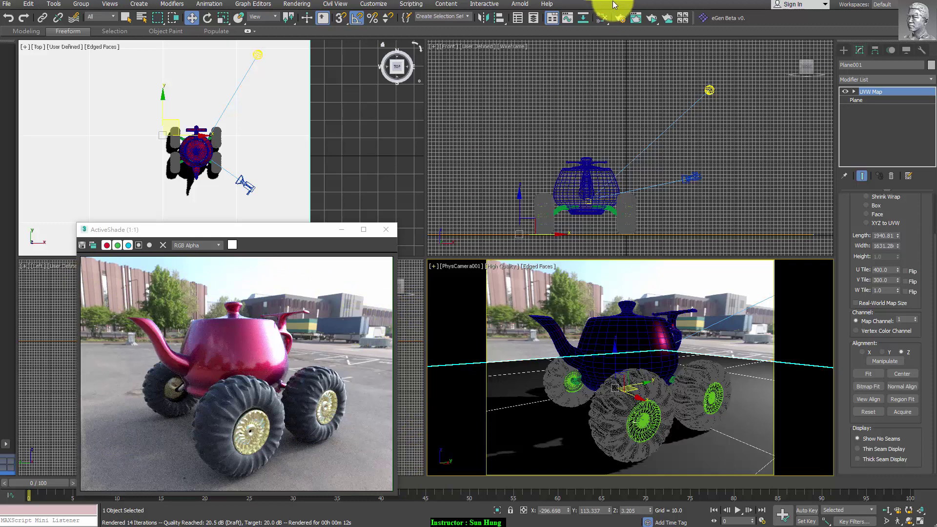
Step: In Environment and Effects, set White Balance to Incandescent (3200K) and render an exposure preview
left_click(366, 9)
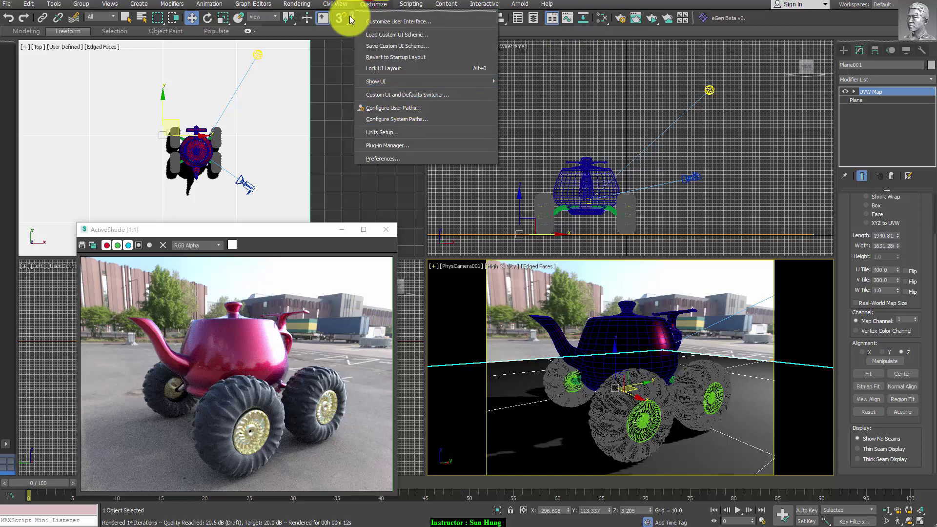
left_click(321, 143)
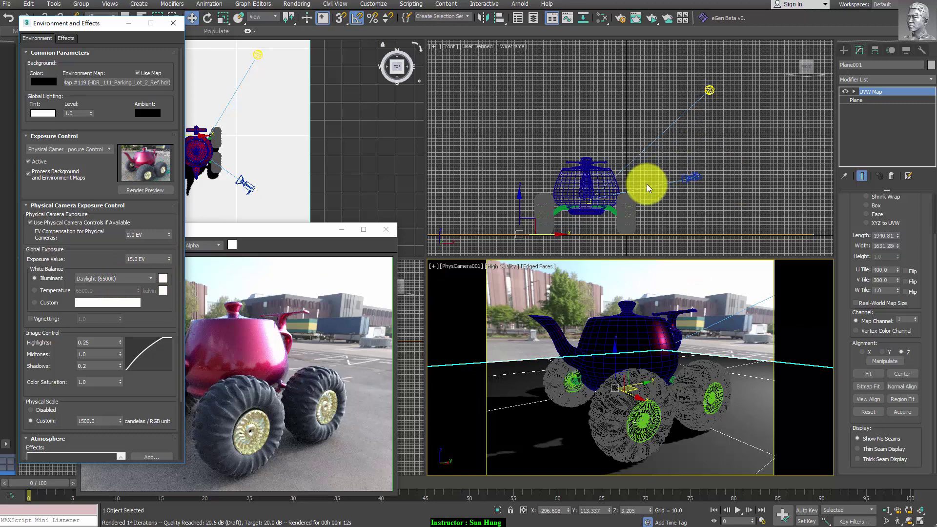
left_click(149, 278)
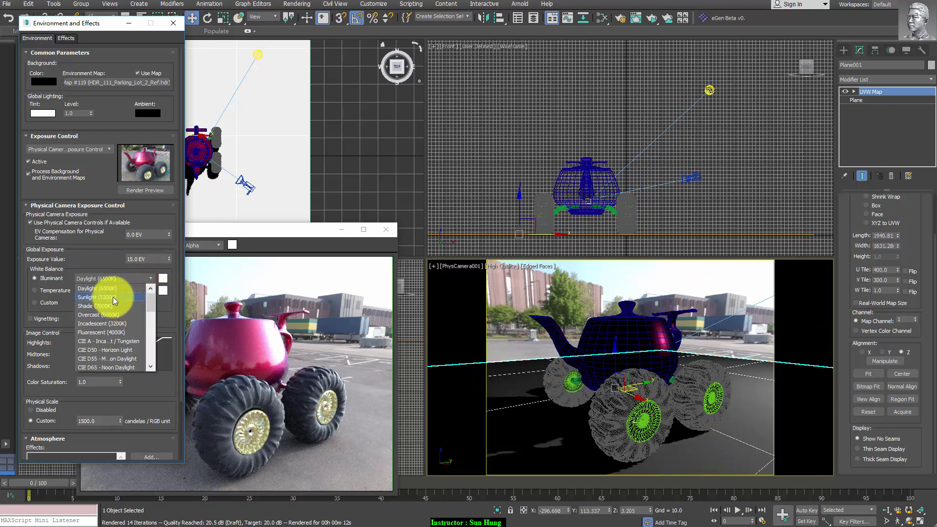
left_click(119, 323)
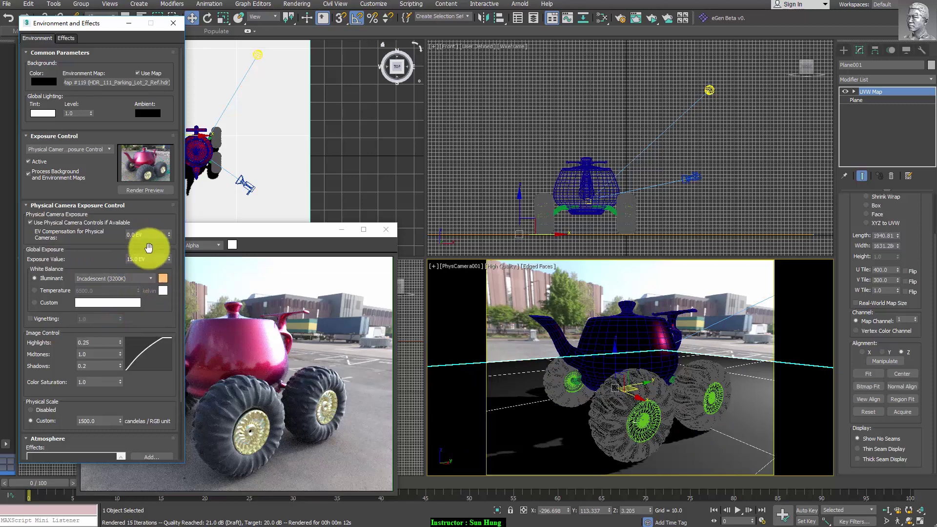
left_click(150, 195)
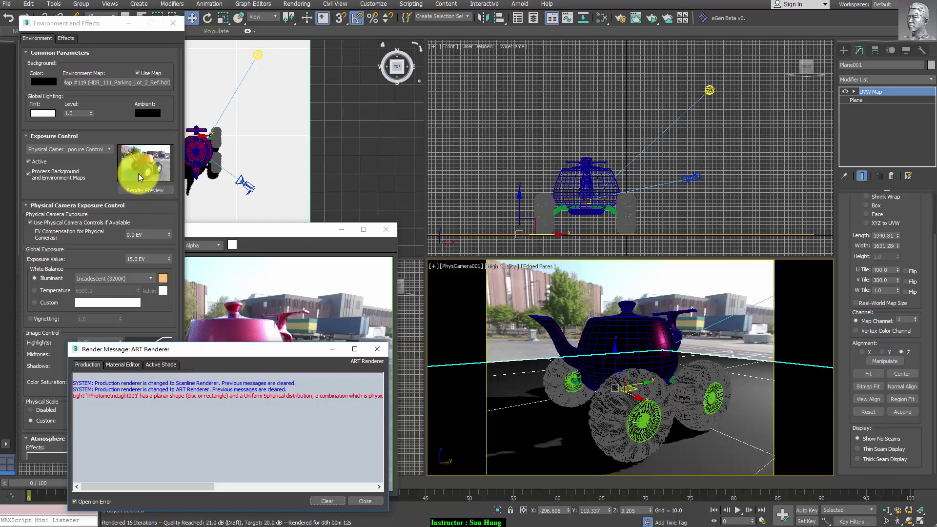
left_click(382, 353)
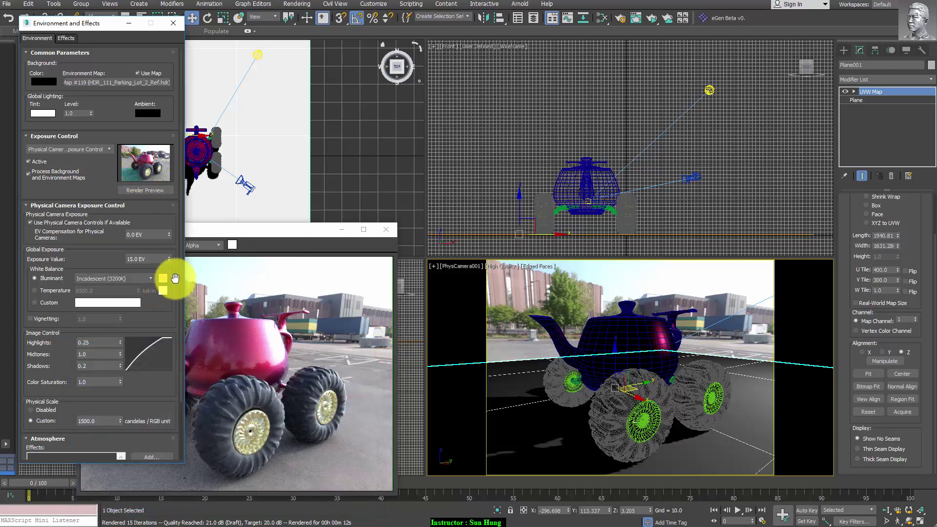